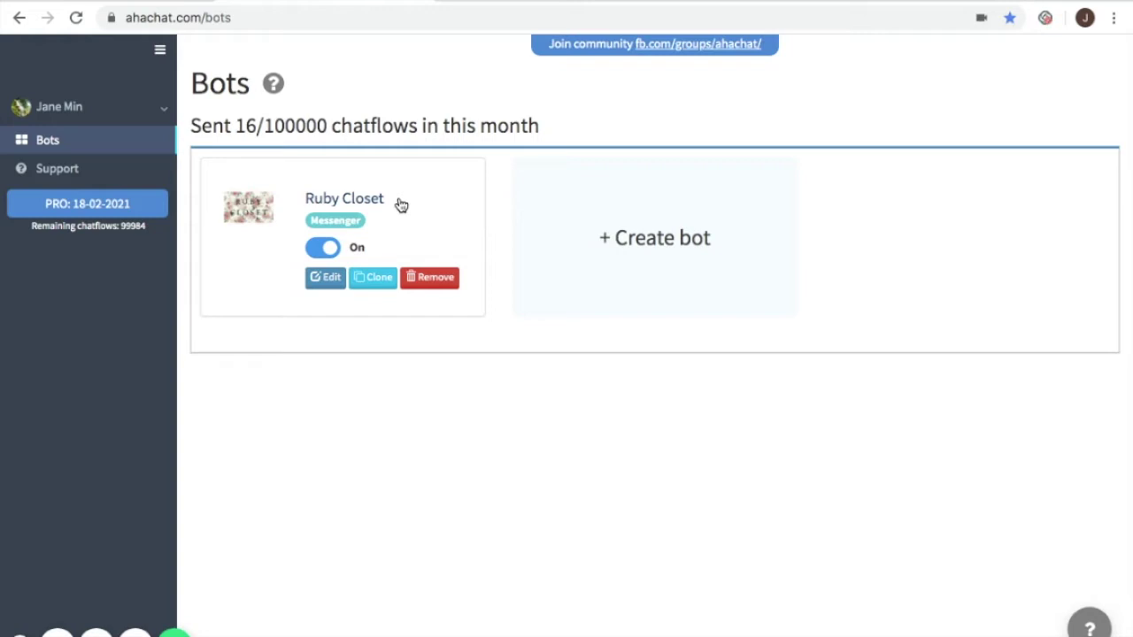
Step: Open the Ruby Closet bot's automation flows and edit the flow for the welcome message
{"action": "left_click", "coordinate": [317, 279]}
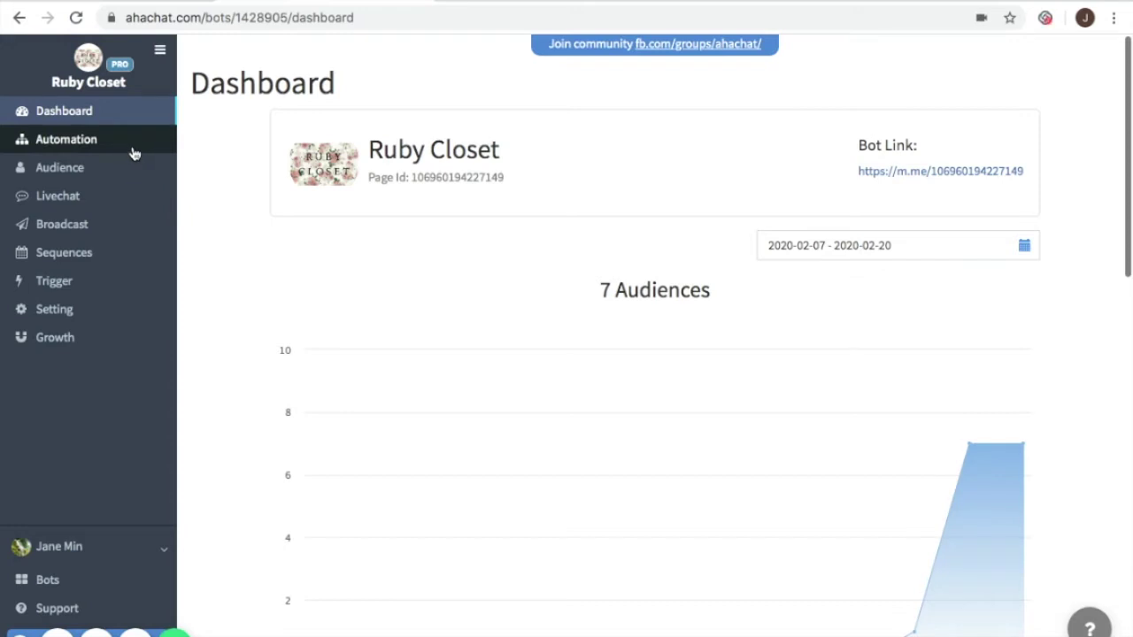
{"action": "left_click", "coordinate": [116, 151]}
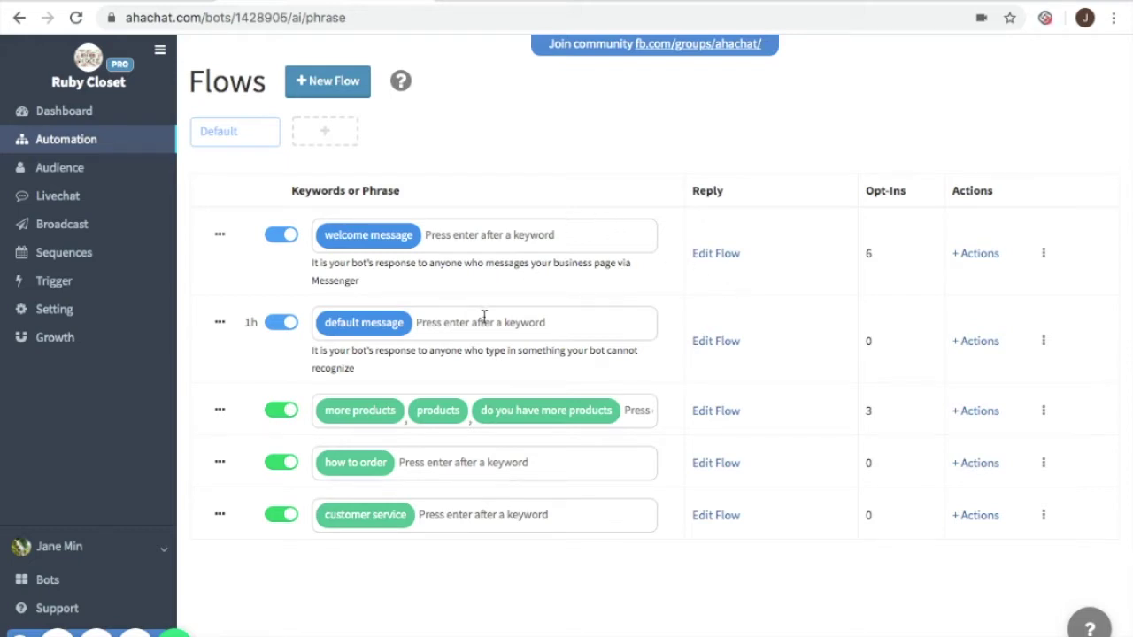
{"action": "mouse_move", "coordinate": [450, 442]}
{"action": "left_click", "coordinate": [722, 255]}
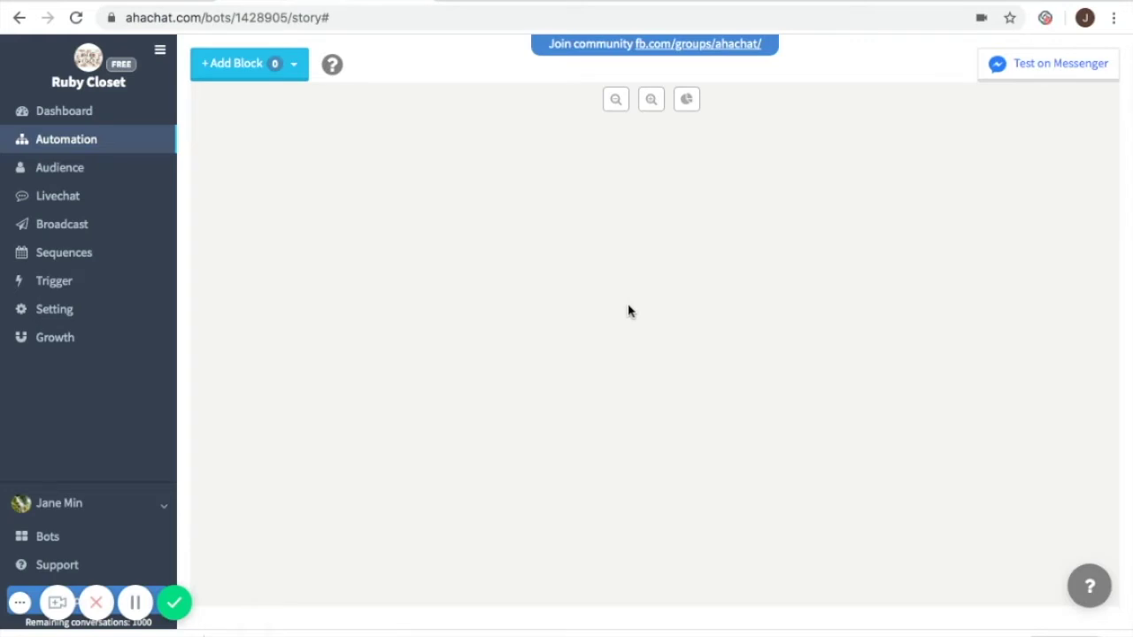
Step: Add a conversation block and place it near the upper middle of the flow canvas
{"action": "left_click", "coordinate": [274, 63]}
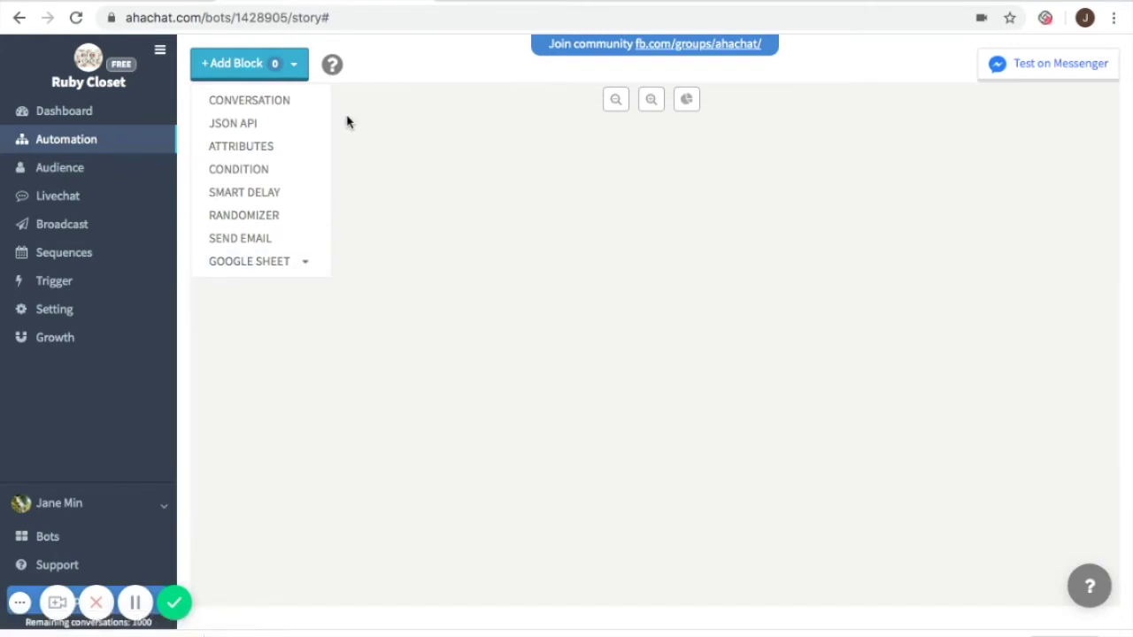
{"action": "left_click", "coordinate": [283, 101]}
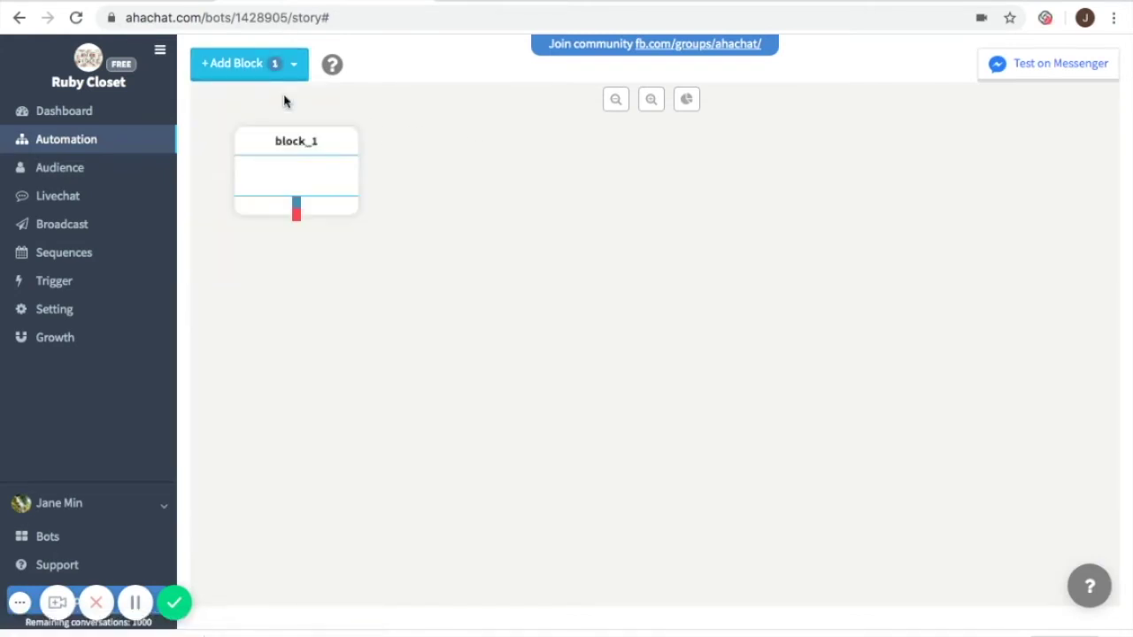
{"action": "left_click_drag", "start_coordinate": [329, 179], "coordinate": [609, 185]}
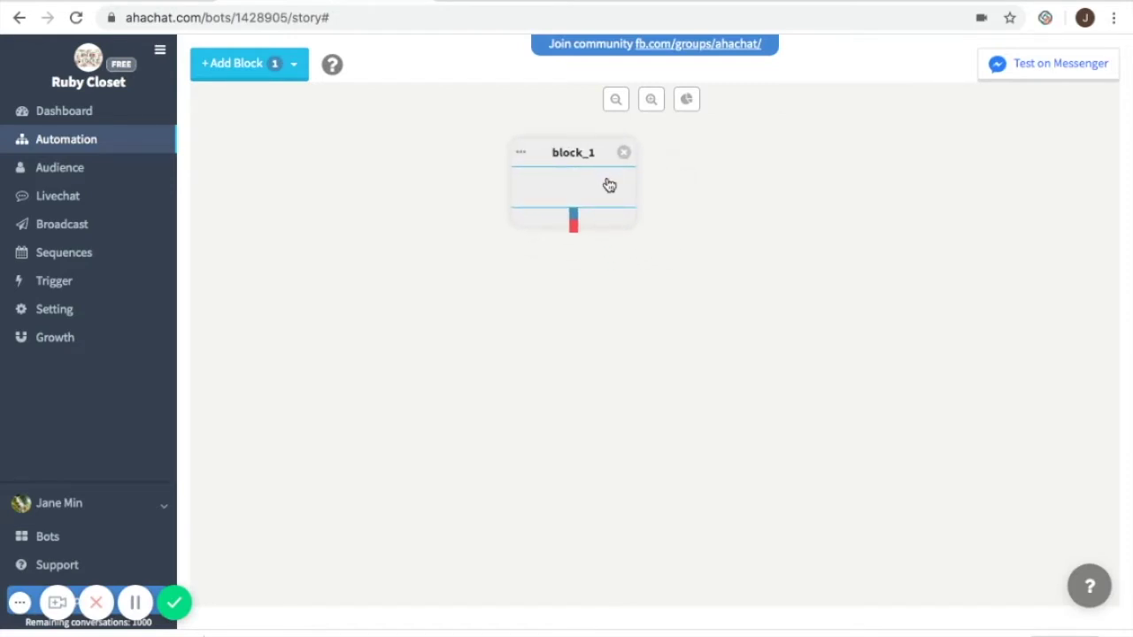
{"action": "left_click_drag", "start_coordinate": [587, 187], "coordinate": [593, 191]}
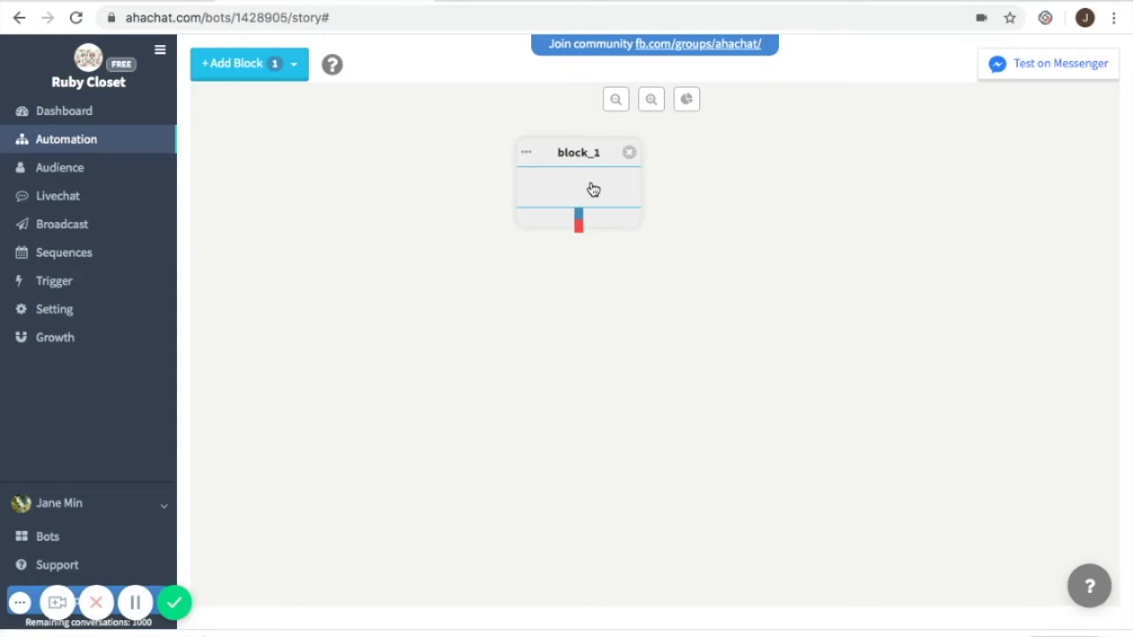
Step: Open the conversation block's settings and rename the block welcome_message
{"action": "left_click", "coordinate": [590, 181]}
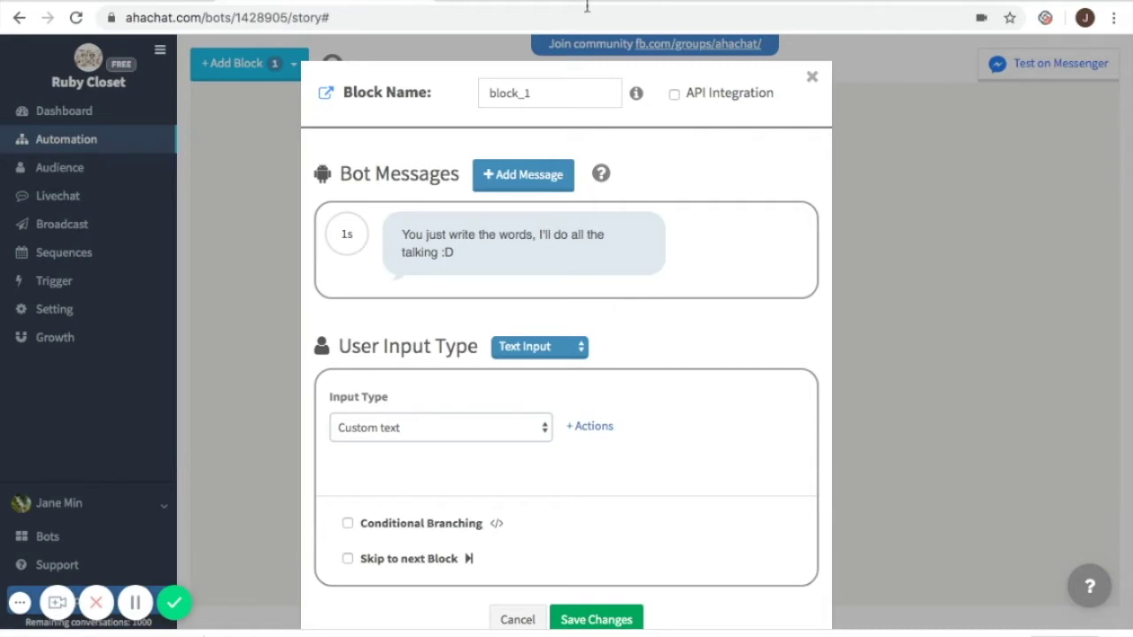
{"action": "left_click", "coordinate": [546, 96]}
{"action": "key", "text": "BackSpace"}
{"action": "key", "text": "BackSpace"}
{"action": "key", "text": "BackSpace"}
{"action": "key", "text": "BackSpace"}
{"action": "key", "text": "BackSpace"}
{"action": "key", "text": "BackSpace"}
{"action": "key", "text": "BackSpace"}
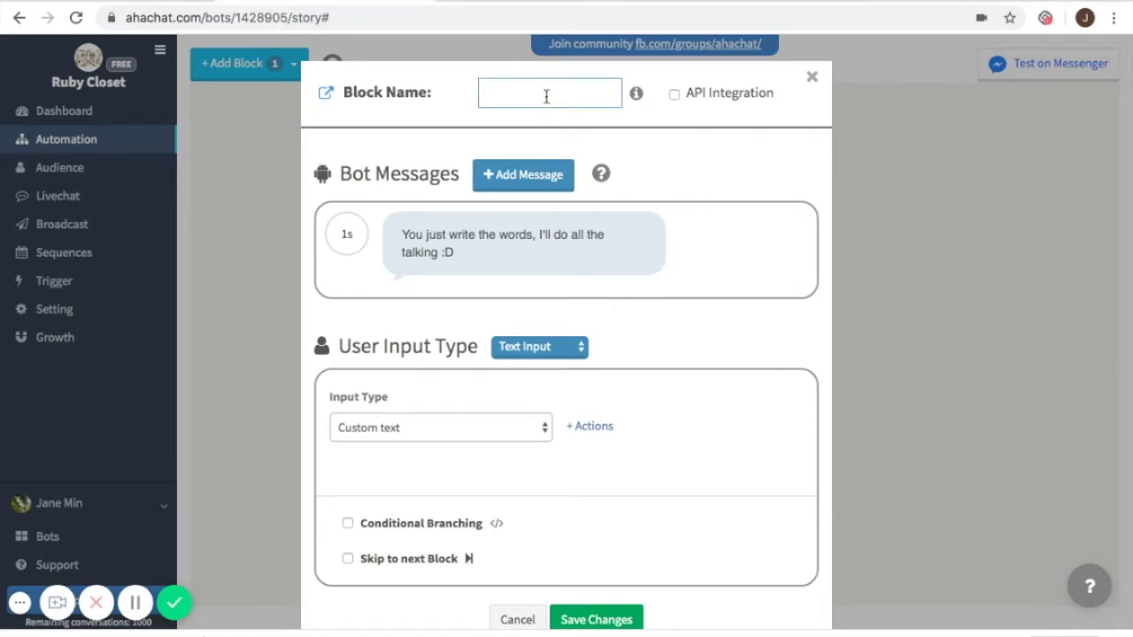
{"action": "type", "text": "welcome_message"}
Step: Replace the default bot message with "Welcome {{full_name}}! You just entered Ruby Closet.", inserting the Full Name attribute
{"action": "left_click", "coordinate": [516, 266]}
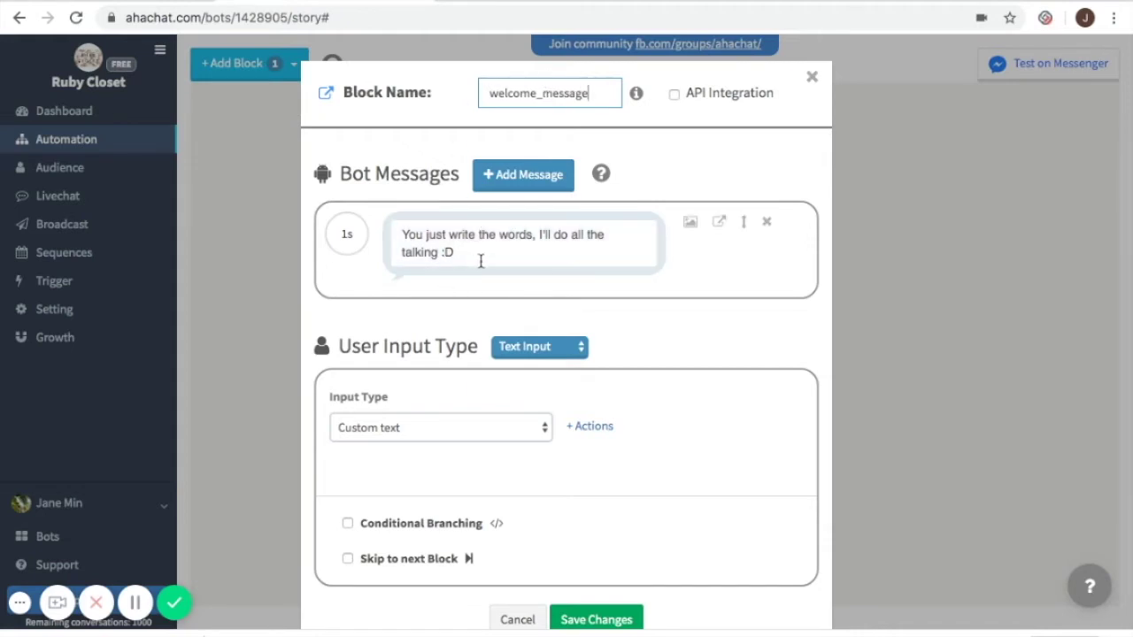
{"action": "left_click_drag", "start_coordinate": [463, 254], "coordinate": [397, 232]}
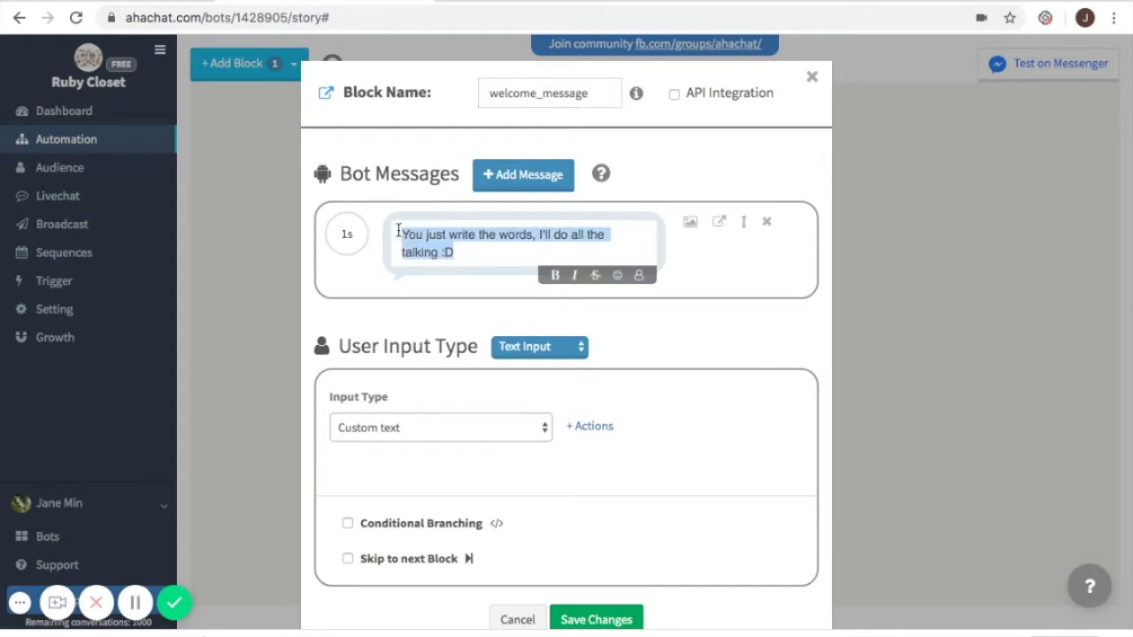
{"action": "key", "text": "BackSpace"}
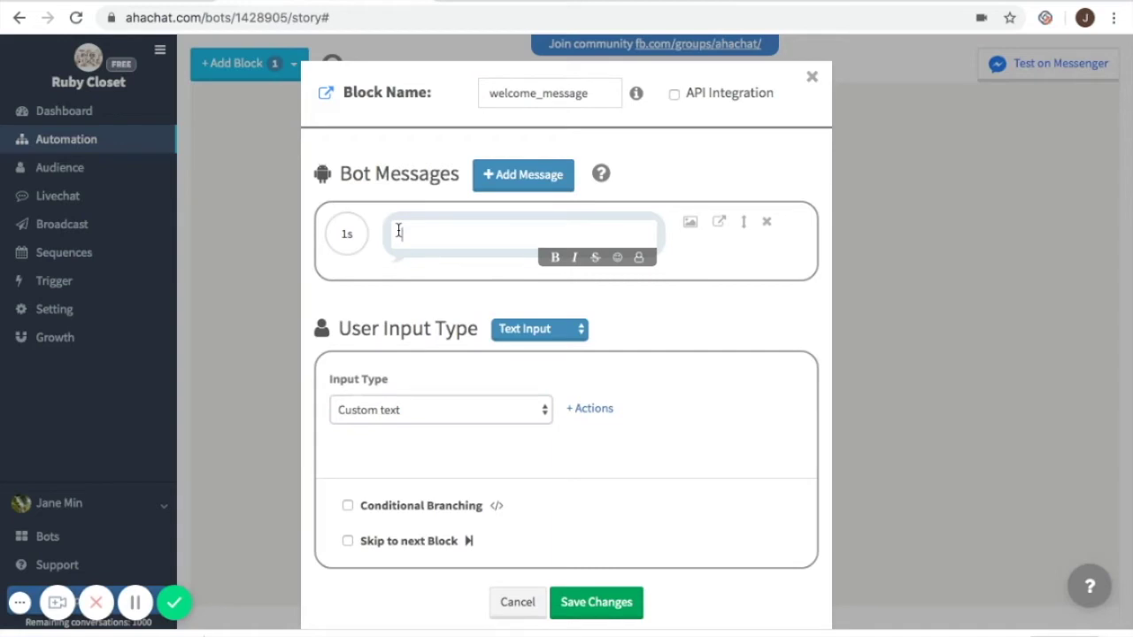
{"action": "type", "text": "Welcome"}
{"action": "left_click", "coordinate": [639, 258]}
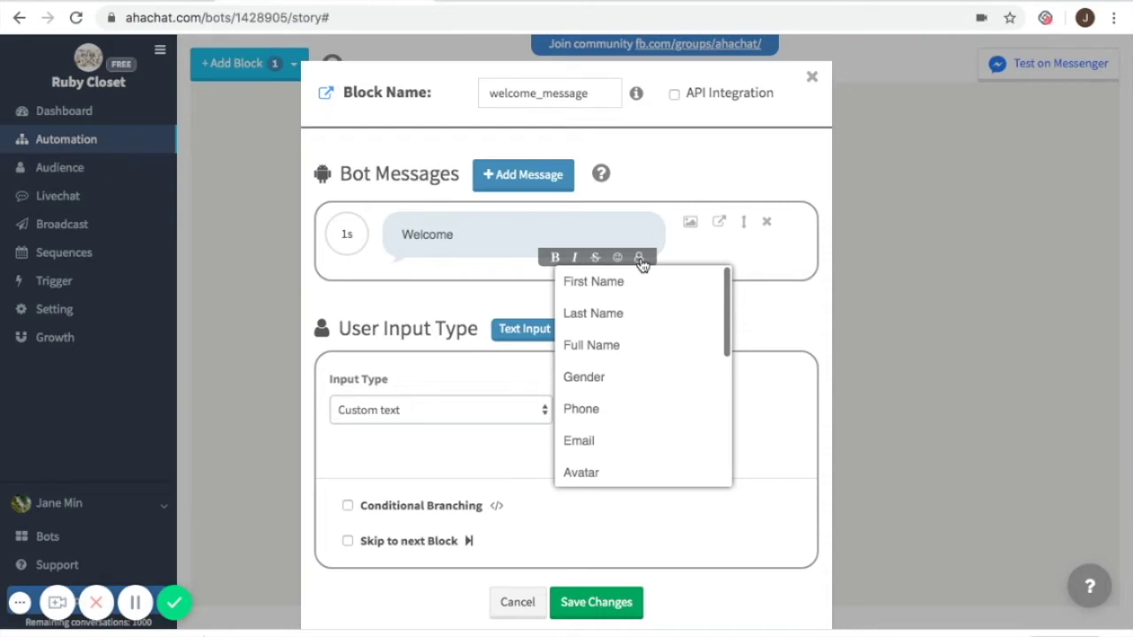
{"action": "left_click", "coordinate": [627, 354]}
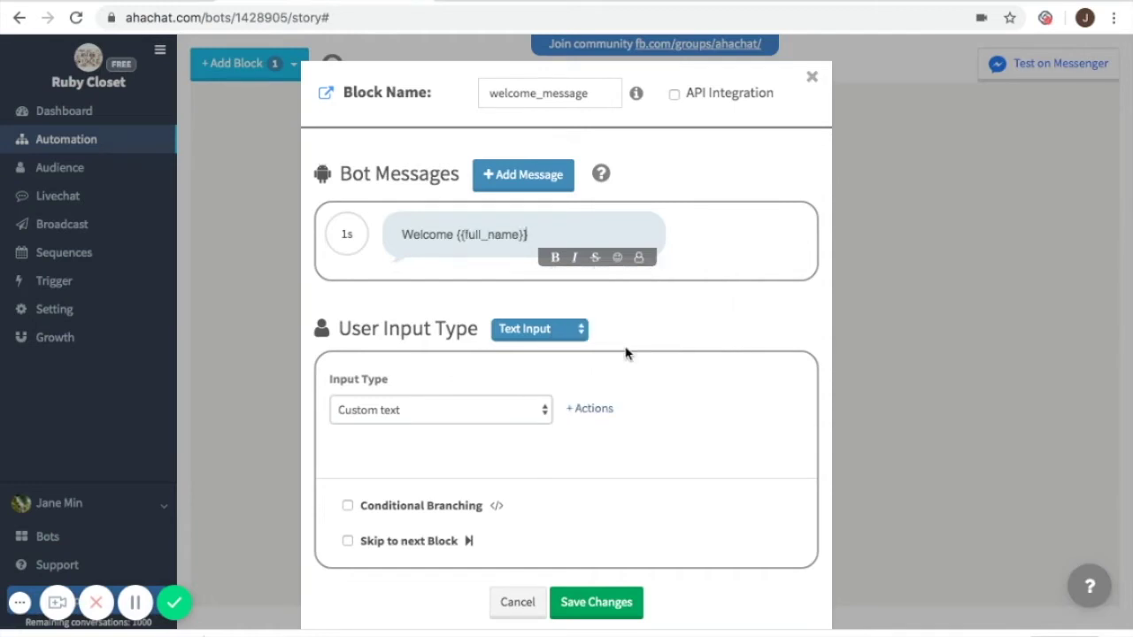
{"action": "type", "text": "! You just entered"}
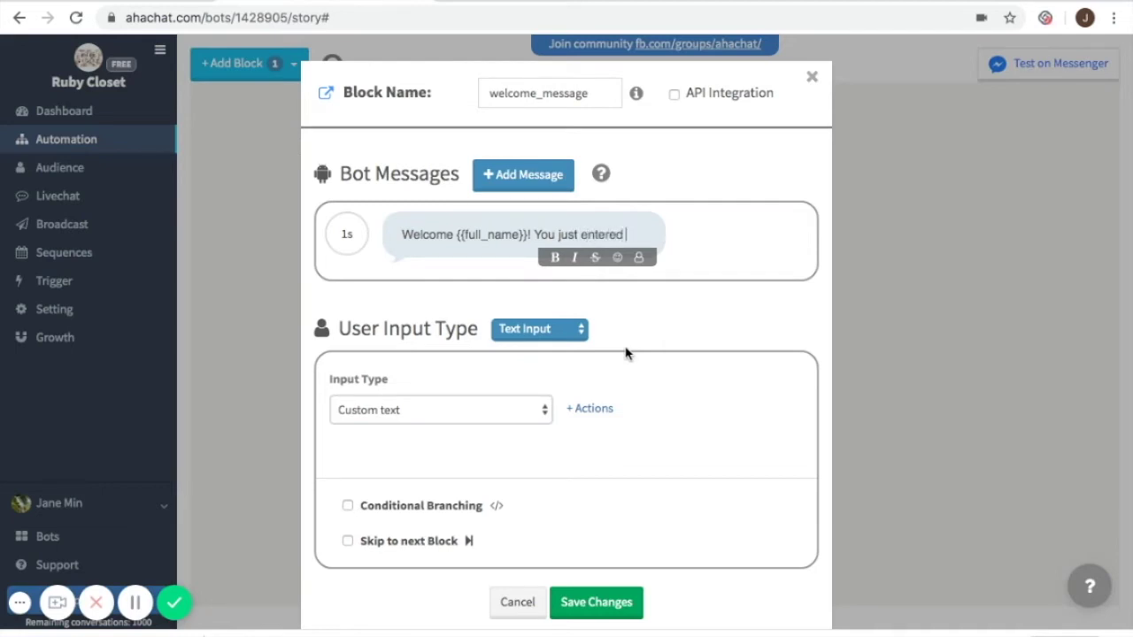
{"action": "type", "text": "Ruby Closet."}
{"action": "left_click", "coordinate": [728, 284]}
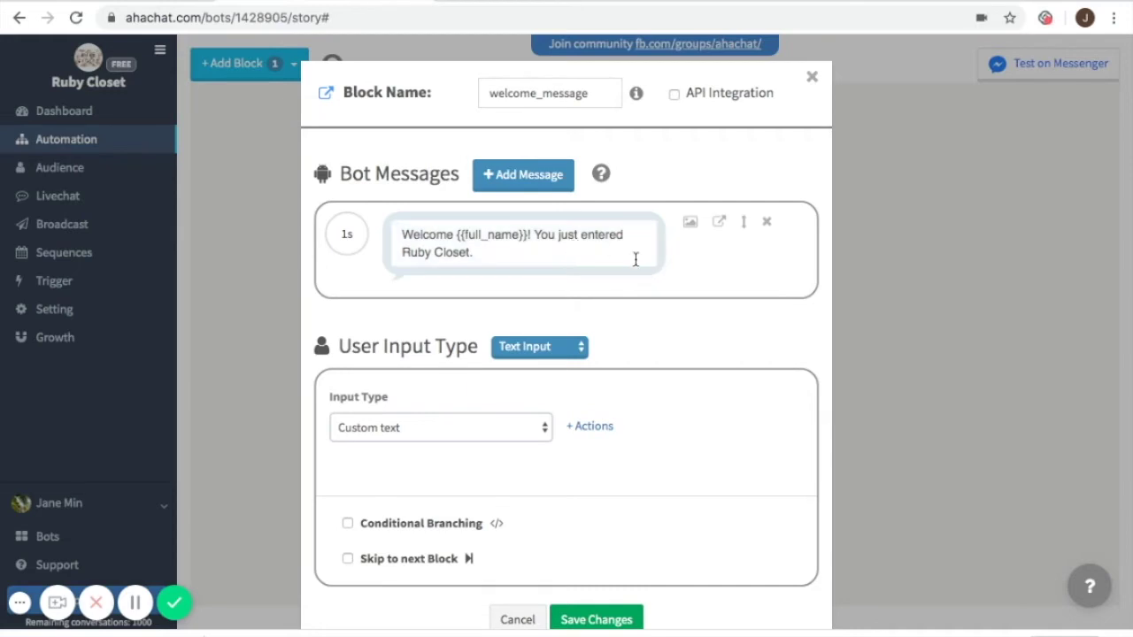
Step: Add a second bot message, "Do you want to check out our latest products? 😀", with a 2-second delay
{"action": "left_click", "coordinate": [537, 182]}
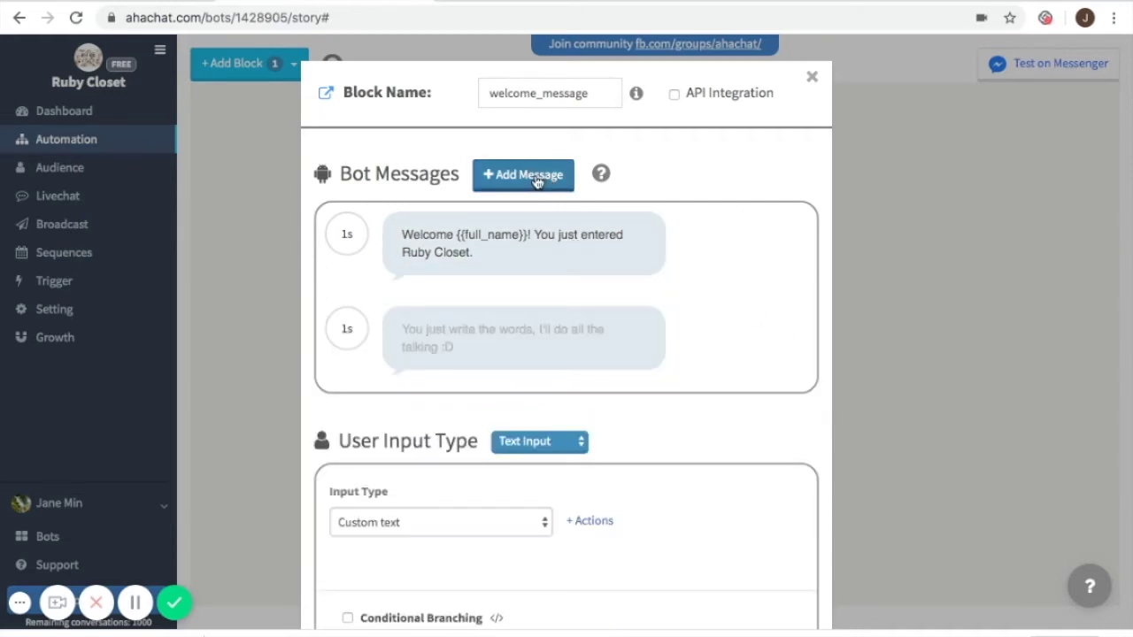
{"action": "left_click", "coordinate": [433, 326]}
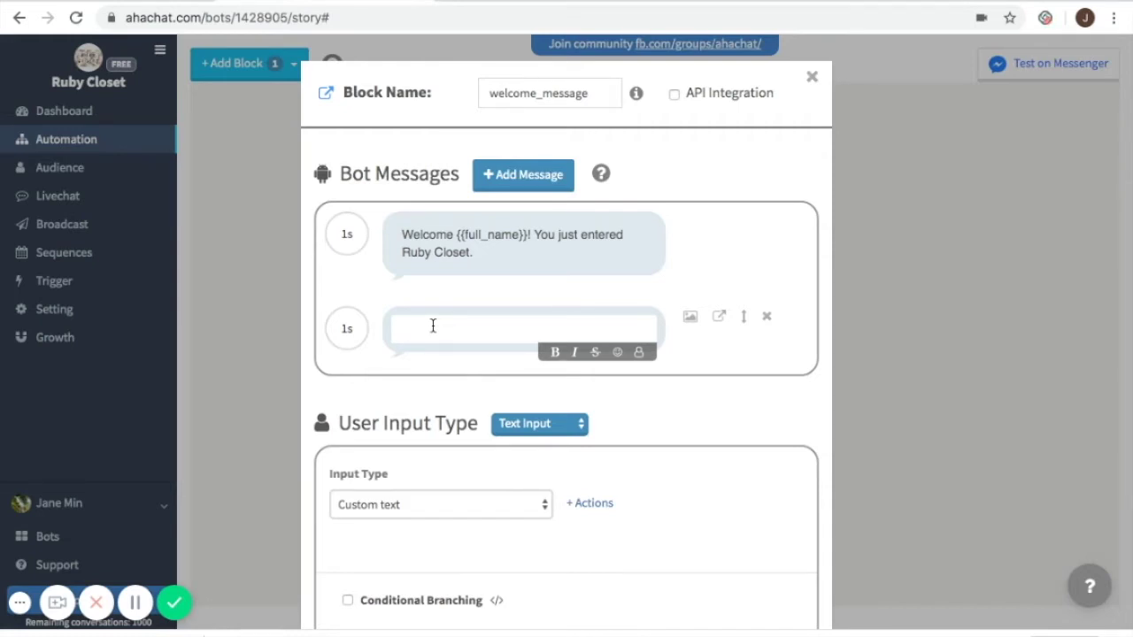
{"action": "type", "text": "Do you want to check out our latest products? 😀"}
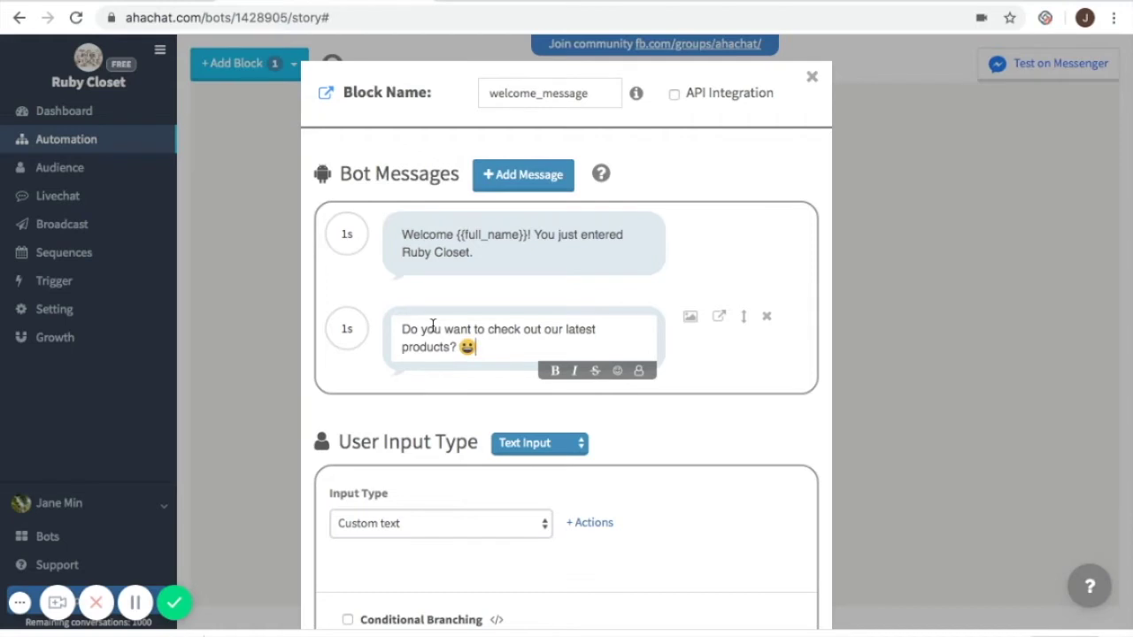
{"action": "left_click", "coordinate": [355, 330]}
{"action": "key", "text": "BackSpace"}
{"action": "type", "text": "2"}
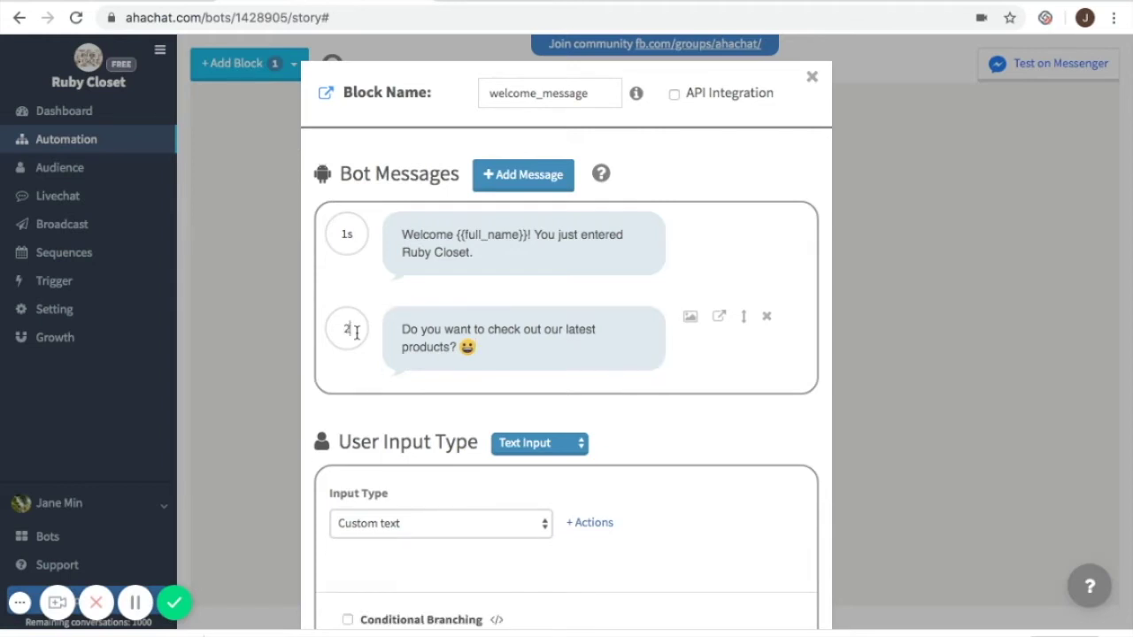
Step: Set the user input type to Quick Replies and change the first option's text to "Yes, show me."
{"action": "scroll", "coordinate": [525, 425], "scroll_direction": "down", "scroll_amount": 2}
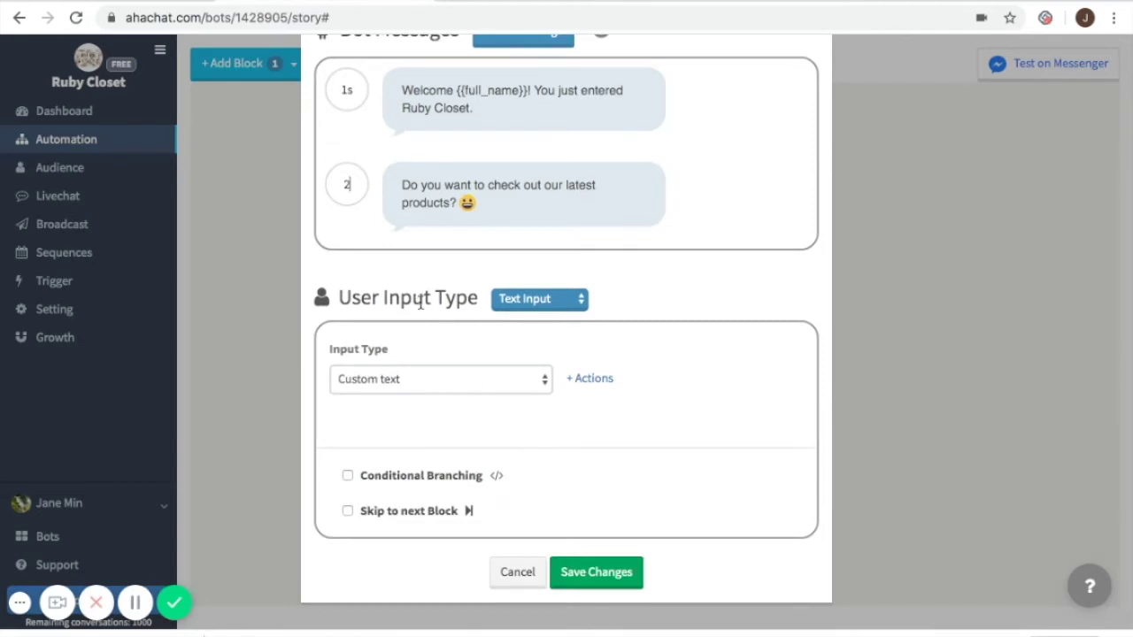
{"action": "left_click", "coordinate": [551, 310]}
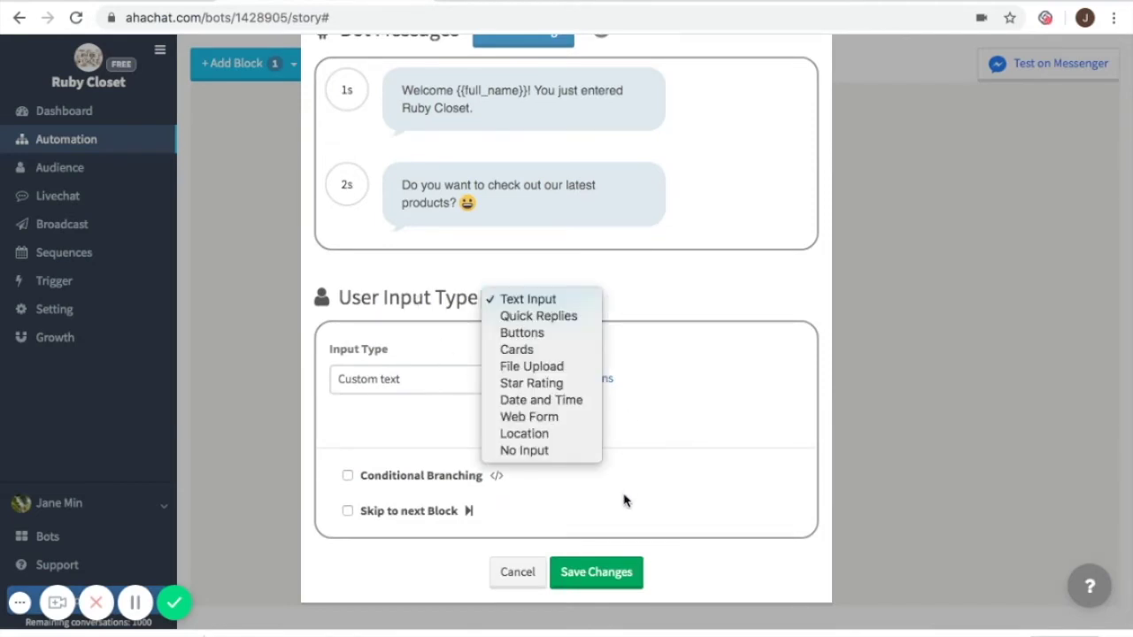
{"action": "left_click", "coordinate": [562, 317]}
{"action": "left_click", "coordinate": [486, 360]}
{"action": "key", "text": "BackSpace"}
{"action": "key", "text": "BackSpace"}
{"action": "key", "text": "BackSpace"}
{"action": "key", "text": "BackSpace"}
{"action": "key", "text": "BackSpace"}
{"action": "key", "text": "BackSpace"}
{"action": "key", "text": "BackSpace"}
{"action": "key", "text": "BackSpace"}
{"action": "key", "text": "BackSpace"}
{"action": "key", "text": "BackSpace"}
{"action": "key", "text": "BackSpace"}
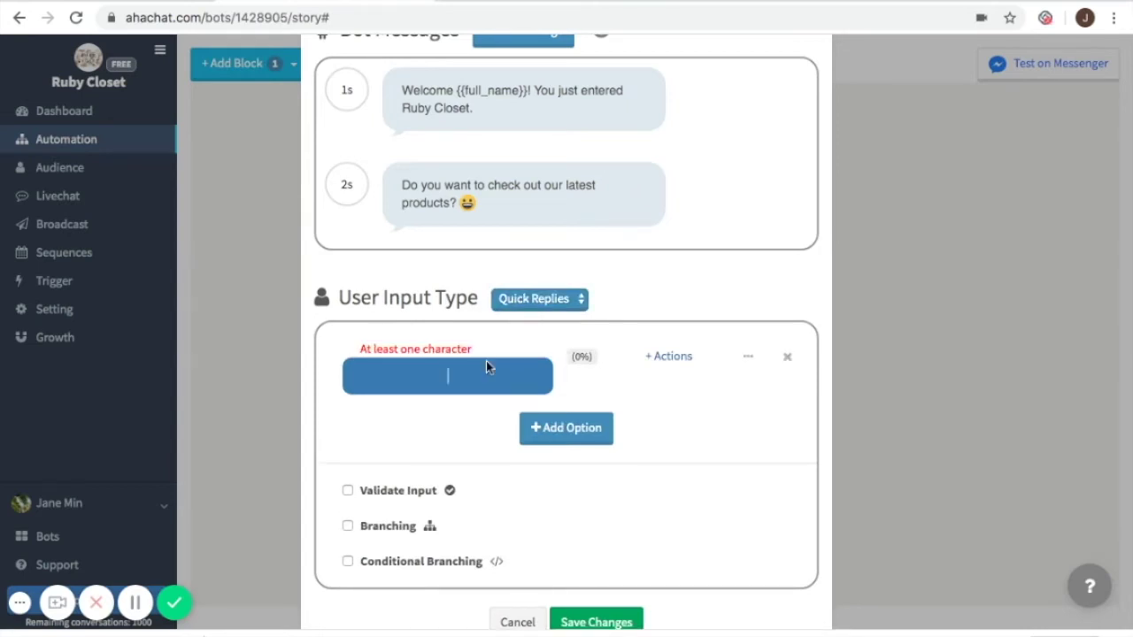
{"action": "type", "text": "Yes, show me."}
Step: Add a second quick reply option with the text "No, thanks."
{"action": "left_click", "coordinate": [584, 411]}
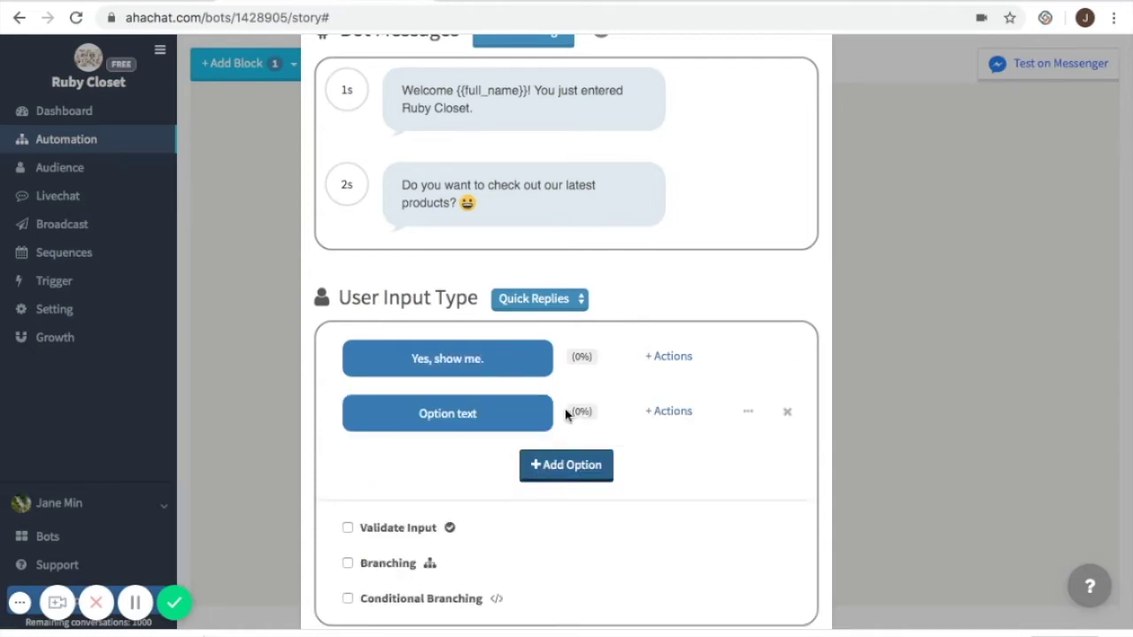
{"action": "left_click", "coordinate": [476, 414]}
{"action": "key", "text": "BackSpace"}
{"action": "key", "text": "BackSpace"}
{"action": "key", "text": "BackSpace"}
{"action": "key", "text": "BackSpace"}
{"action": "key", "text": "BackSpace"}
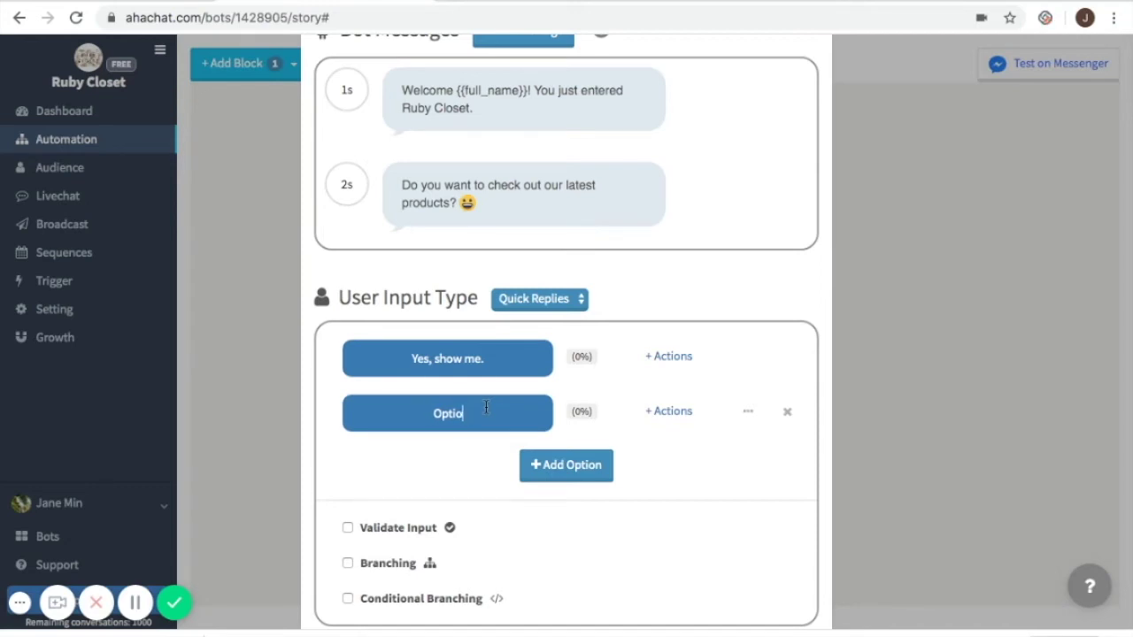
{"action": "key", "text": "BackSpace"}
{"action": "key", "text": "BackSpace"}
{"action": "key", "text": "BackSpace"}
{"action": "key", "text": "BackSpace"}
{"action": "key", "text": "BackSpace"}
{"action": "key", "text": "BackSpace"}
{"action": "type", "text": "No, thanks."}
Step: Enable Branching for the quick replies and save the welcome_message block
{"action": "scroll", "coordinate": [502, 473], "scroll_direction": "down", "scroll_amount": 1}
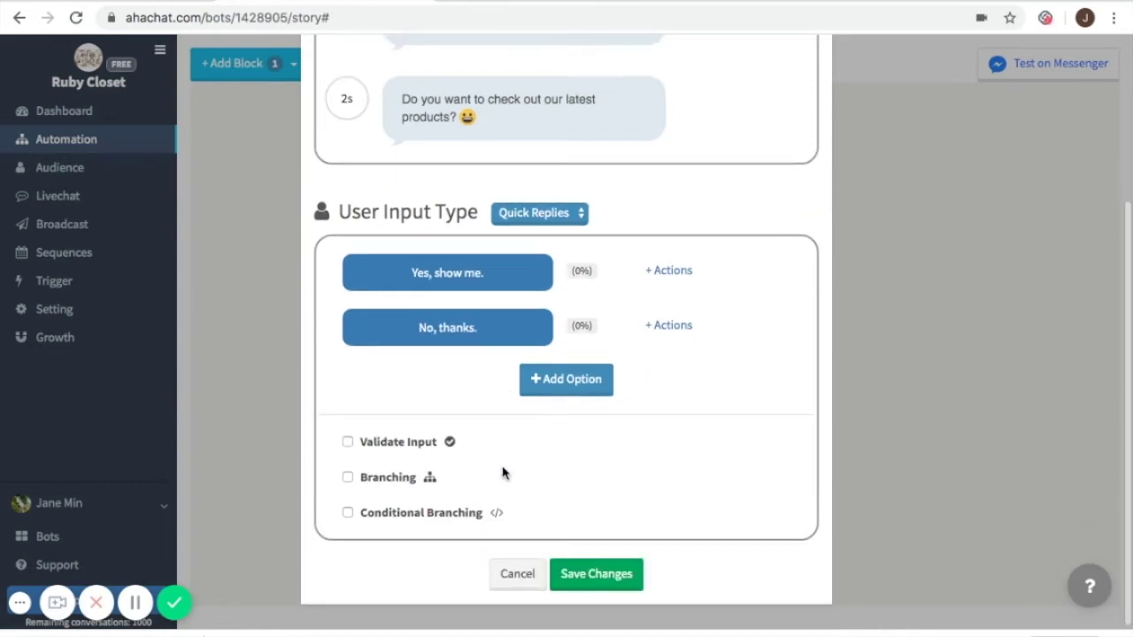
{"action": "left_click", "coordinate": [347, 477]}
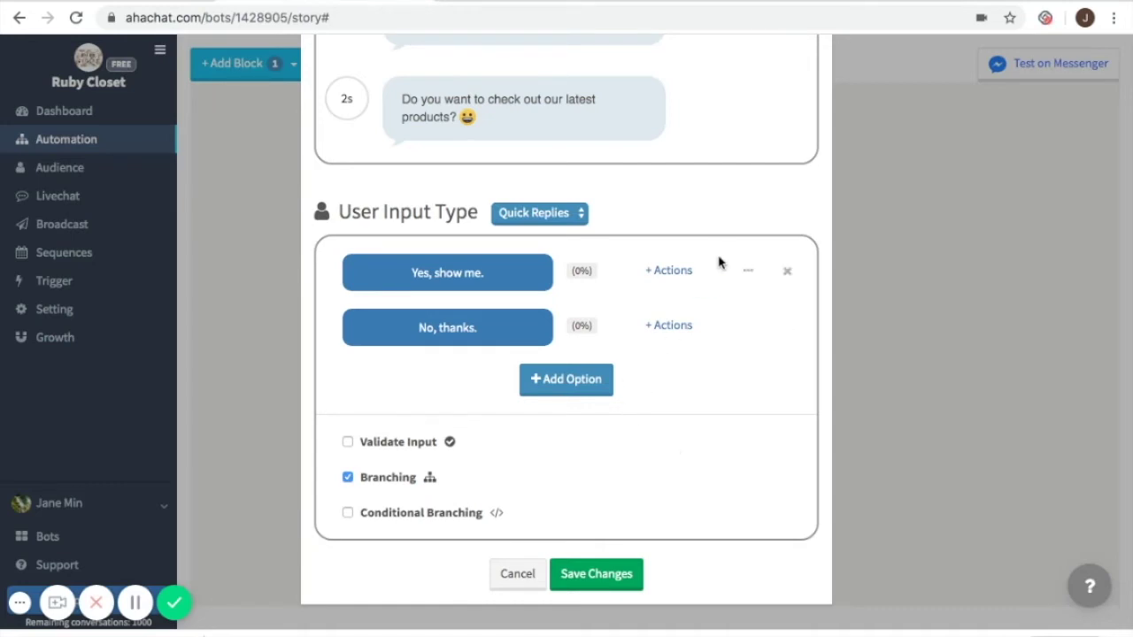
{"action": "left_click", "coordinate": [598, 584]}
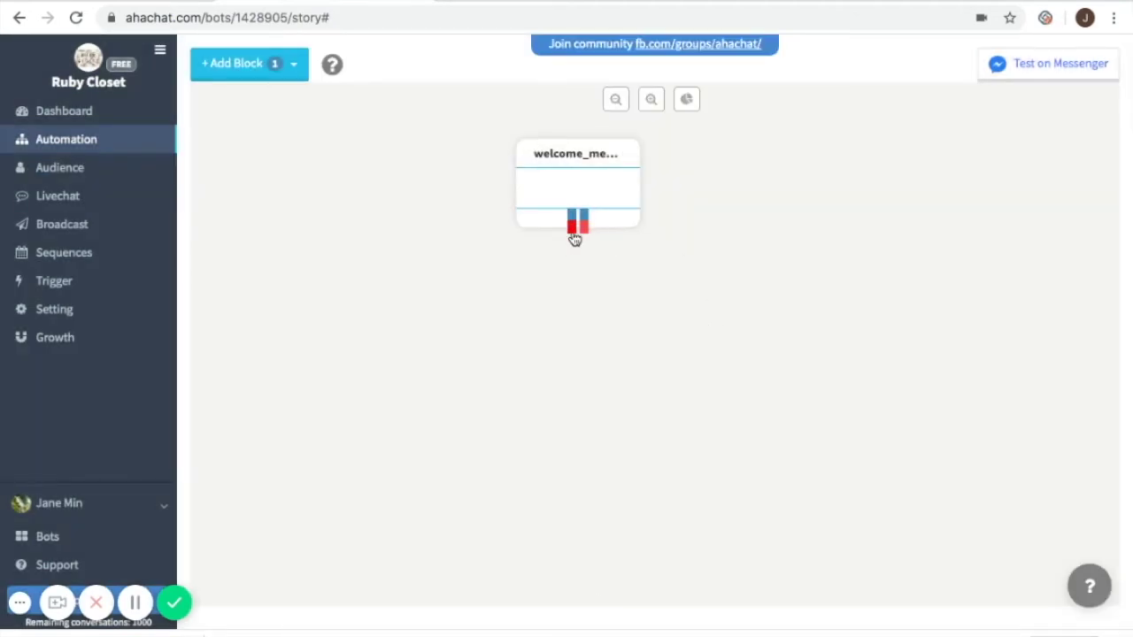
Step: Add another conversation block below and to the left of welcome_message, and connect the first quick reply's output to it
{"action": "left_click", "coordinate": [257, 75]}
{"action": "left_click", "coordinate": [265, 102]}
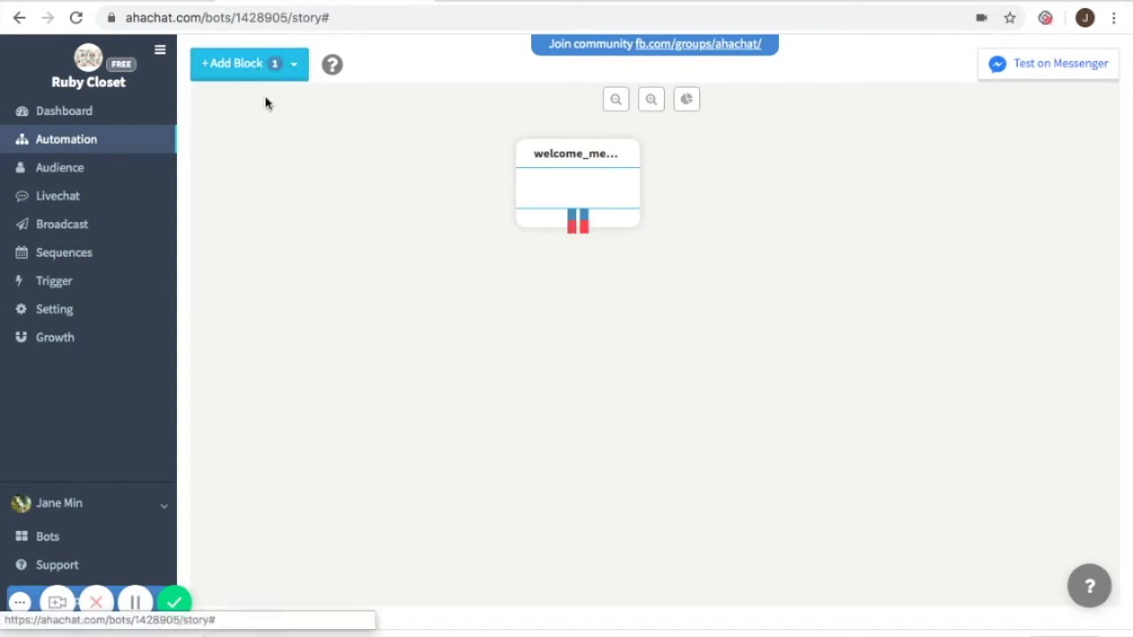
{"action": "left_click_drag", "start_coordinate": [317, 184], "coordinate": [458, 354]}
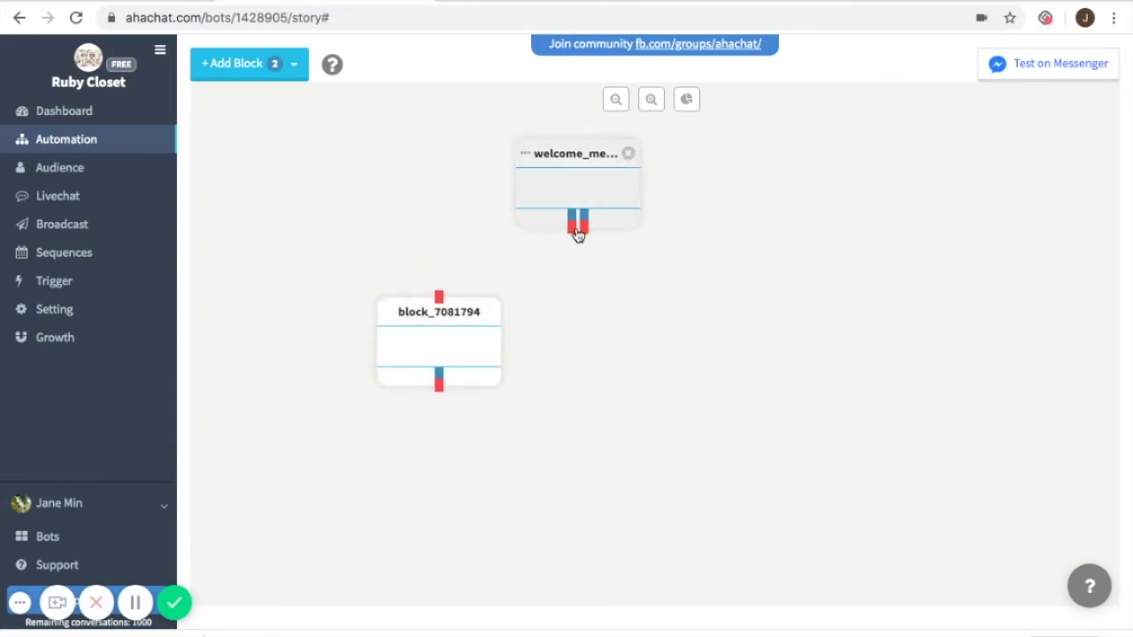
{"action": "left_click_drag", "start_coordinate": [574, 235], "coordinate": [440, 307]}
Step: Open the new conversation block's settings and rename the block yes
{"action": "left_click", "coordinate": [445, 345]}
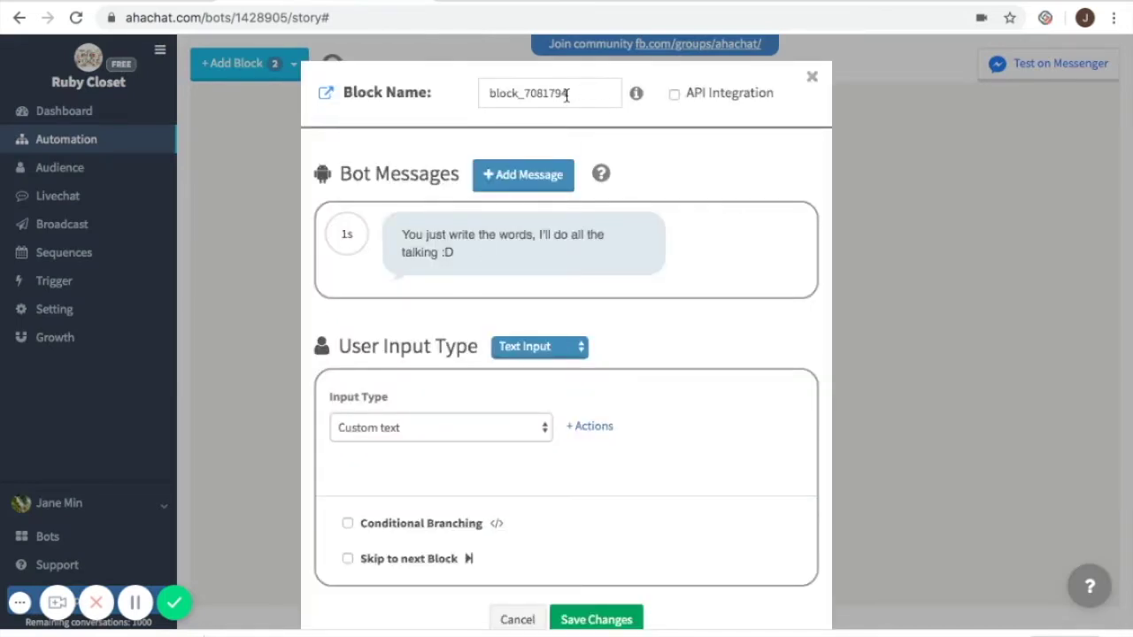
{"action": "left_click", "coordinate": [567, 94]}
{"action": "key", "text": "BackSpace"}
{"action": "key", "text": "BackSpace"}
{"action": "key", "text": "BackSpace"}
{"action": "key", "text": "BackSpace"}
{"action": "key", "text": "BackSpace"}
{"action": "key", "text": "BackSpace"}
{"action": "key", "text": "BackSpace"}
{"action": "key", "text": "BackSpace"}
{"action": "key", "text": "BackSpace"}
{"action": "key", "text": "BackSpace"}
{"action": "key", "text": "BackSpace"}
{"action": "key", "text": "BackSpace"}
{"action": "key", "text": "BackSpace"}
{"action": "type", "text": "yes"}
Step: Replace the yes block's default bot message with "Great! Check out our products below!"
{"action": "left_click", "coordinate": [474, 249]}
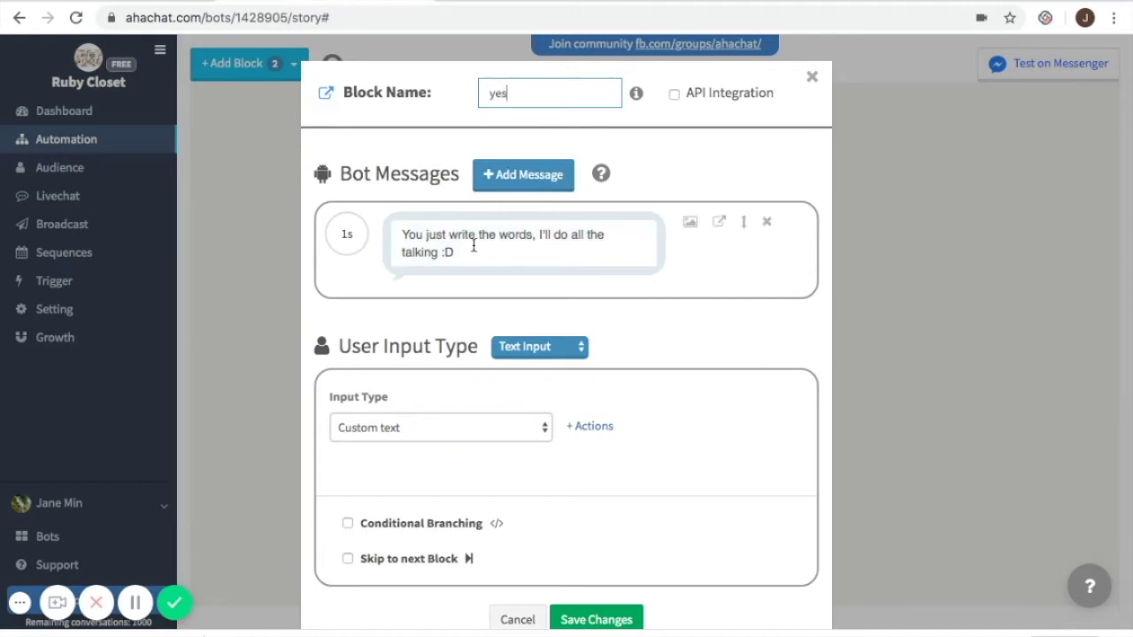
{"action": "left_click_drag", "start_coordinate": [474, 248], "coordinate": [399, 228]}
{"action": "key", "text": "BackSpace"}
{"action": "type", "text": "Great"}
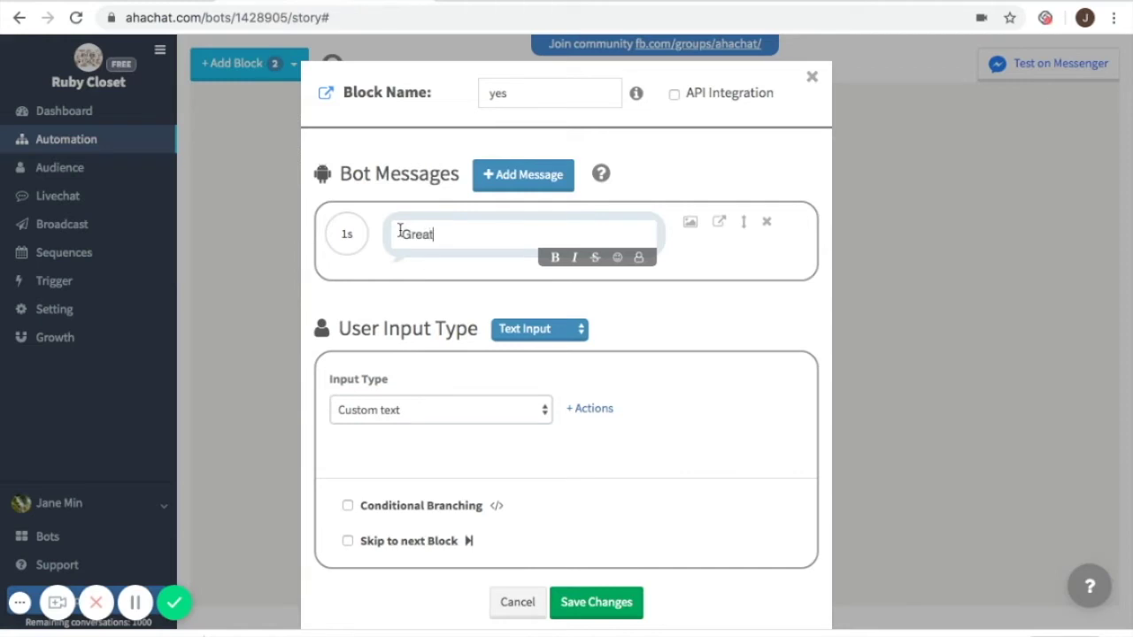
{"action": "type", "text": "! Check out our products below"}
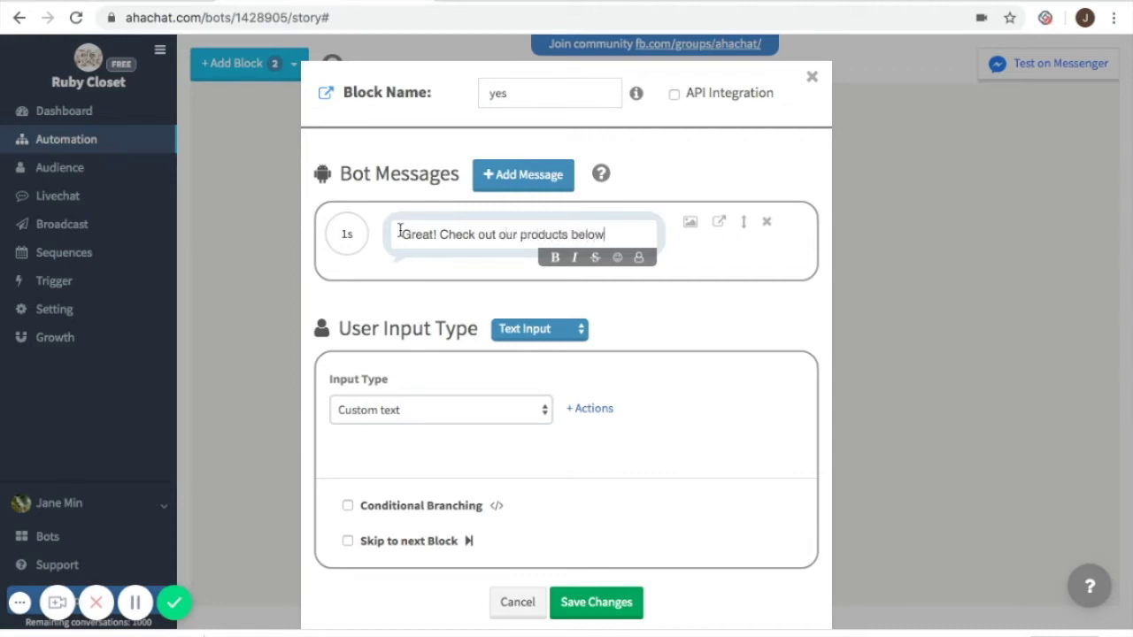
{"action": "type", "text": "!"}
Step: Set the yes block's user input type to Cards
{"action": "left_click", "coordinate": [547, 332]}
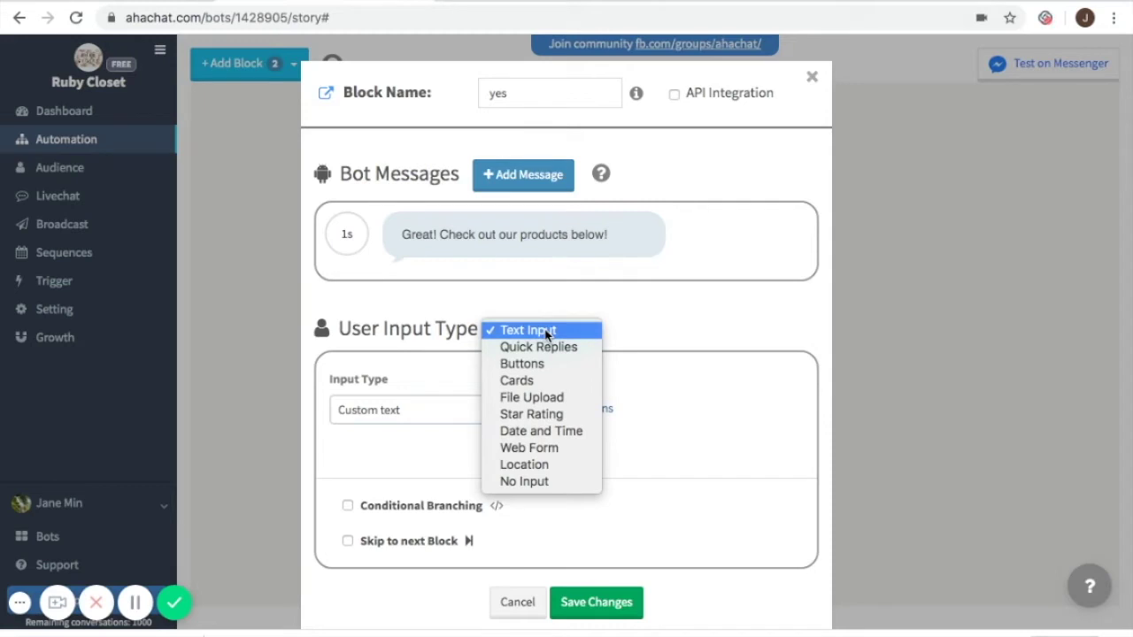
{"action": "left_click", "coordinate": [553, 381]}
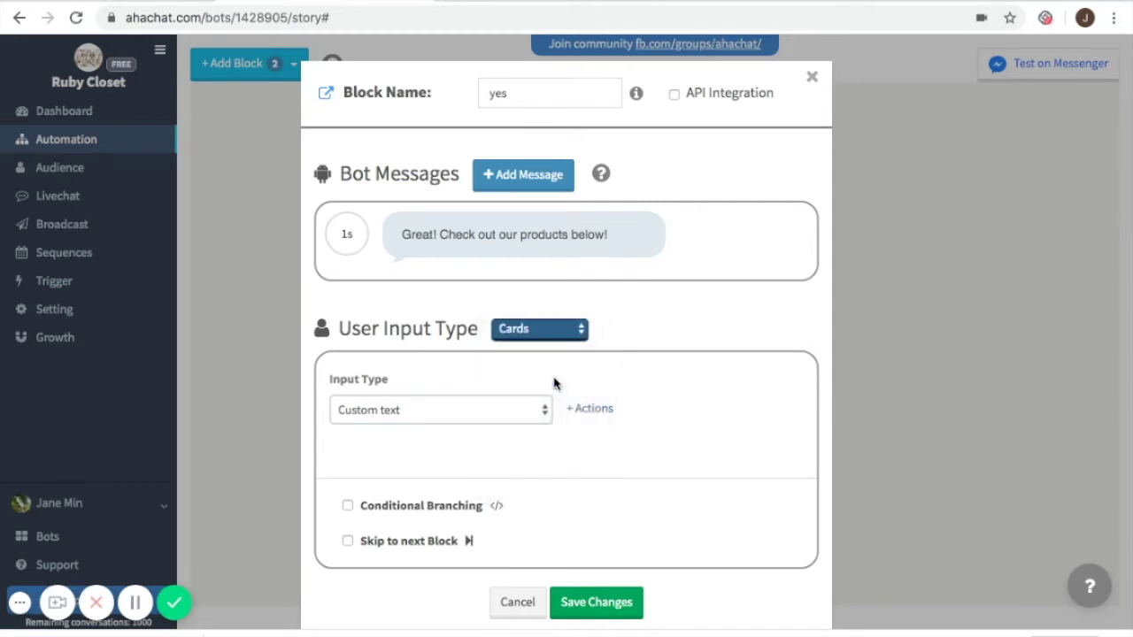
{"action": "scroll", "coordinate": [551, 516], "scroll_direction": "down", "scroll_amount": 3}
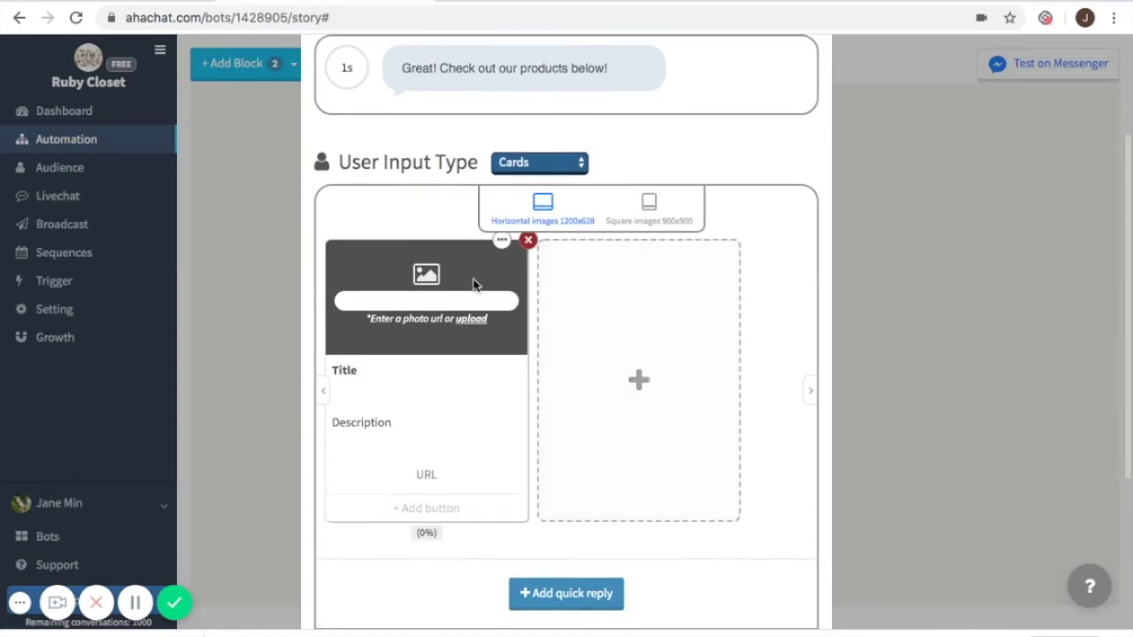
Step: Upload the Nattani Blue Leather Backpack-unsplash.jpg picture as the first card's image
{"action": "left_click", "coordinate": [457, 392]}
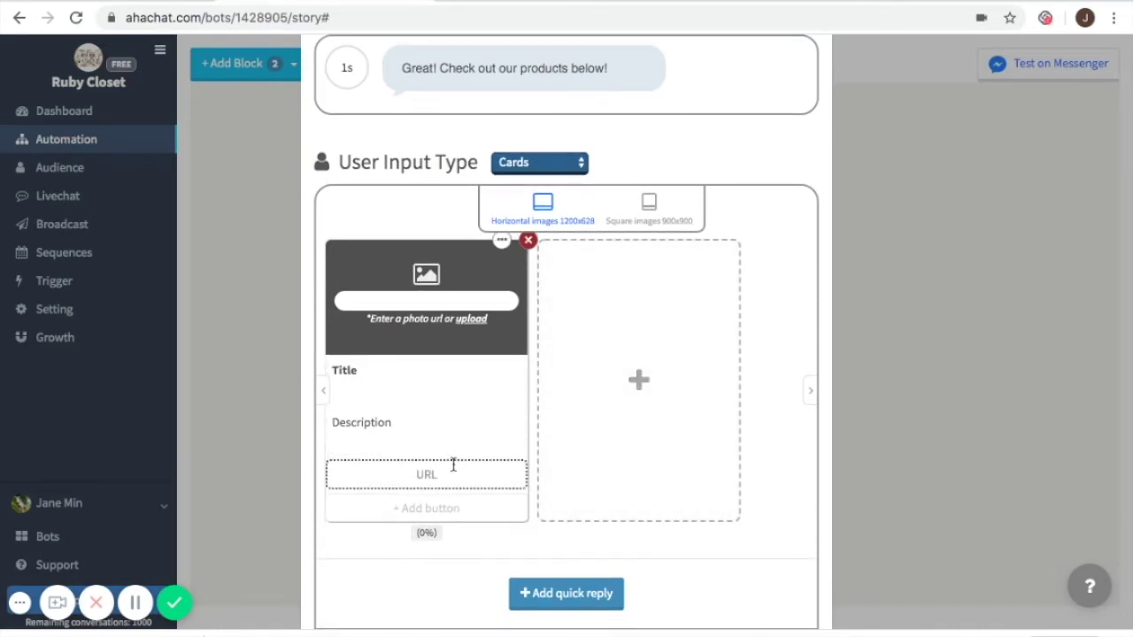
{"action": "left_click", "coordinate": [471, 319]}
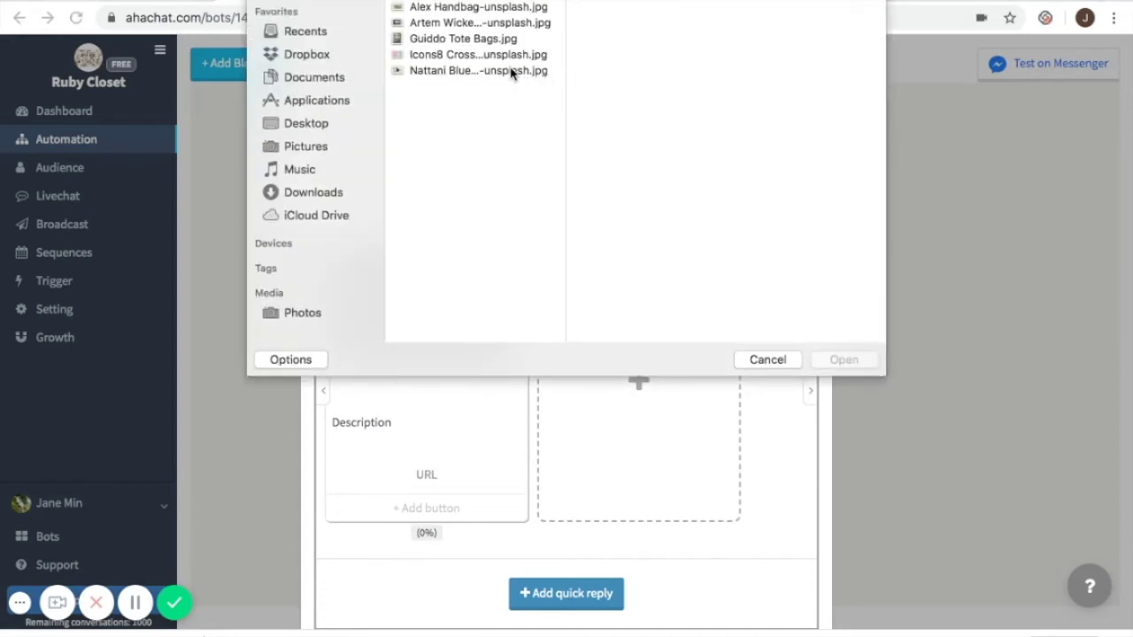
{"action": "left_click", "coordinate": [512, 73]}
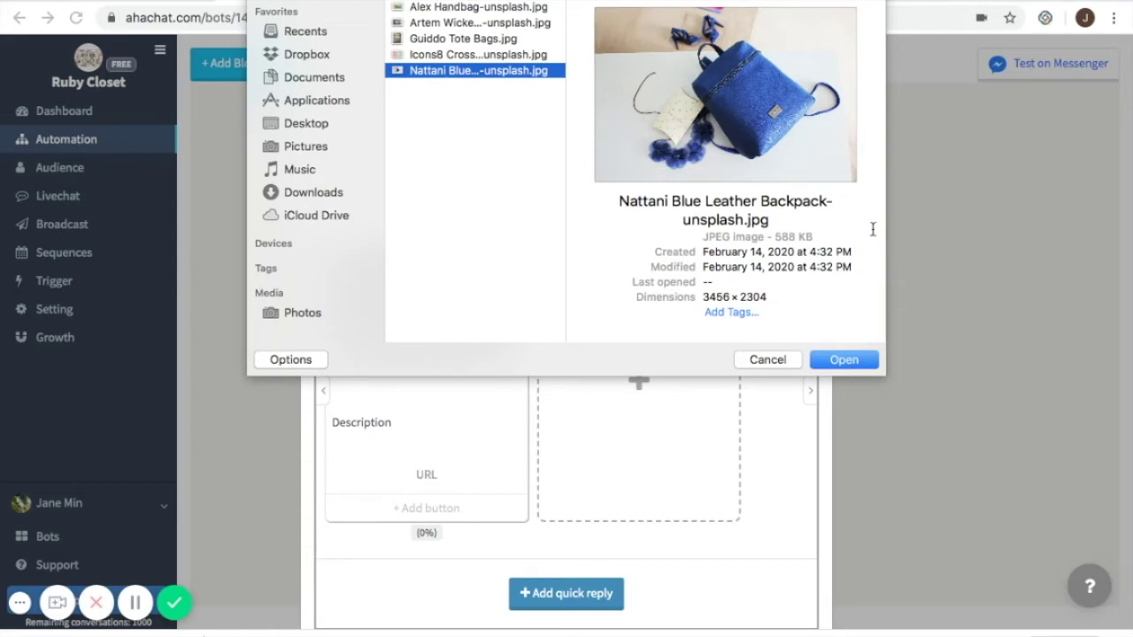
{"action": "left_click", "coordinate": [847, 366]}
Step: Replace the first card's placeholder title with "Blue Leather Bag"
{"action": "left_click", "coordinate": [380, 392]}
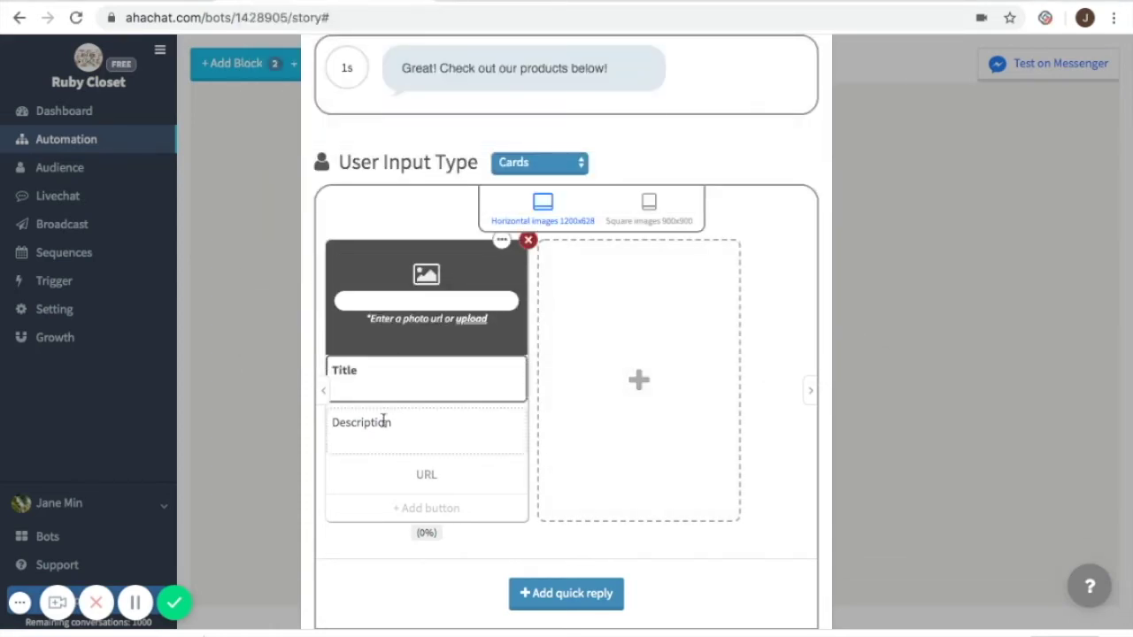
{"action": "left_click", "coordinate": [367, 372]}
{"action": "key", "text": "BackSpace"}
{"action": "key", "text": "BackSpace"}
{"action": "key", "text": "BackSpace"}
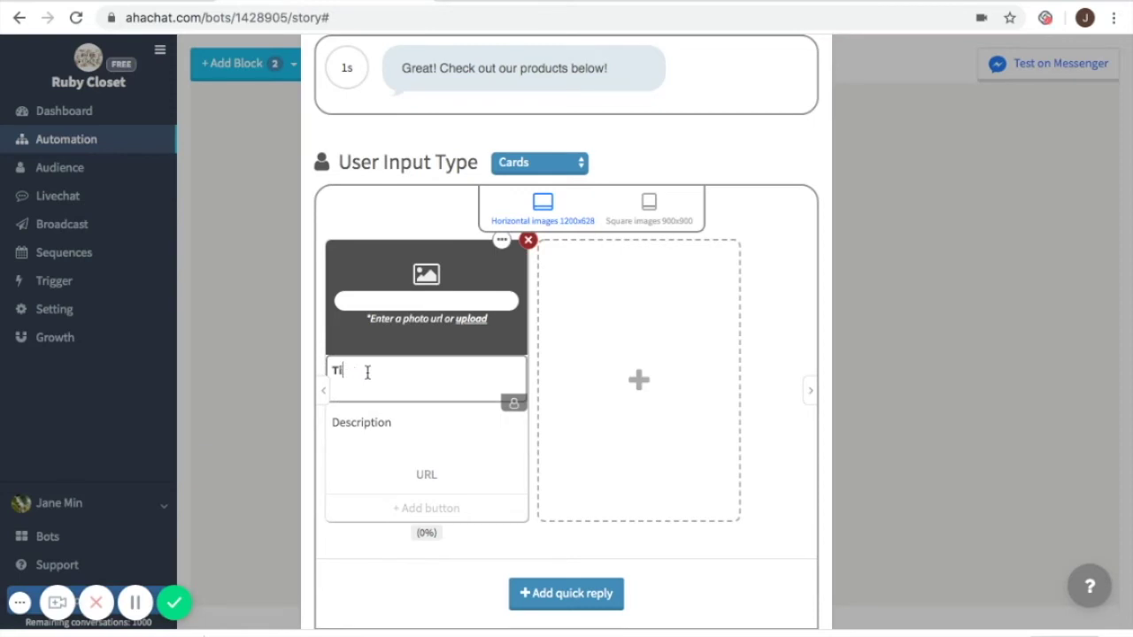
{"action": "key", "text": "BackSpace"}
{"action": "key", "text": "BackSpace"}
{"action": "type", "text": "Blue Leather Bag"}
Step: Replace the first card's placeholder description with "Color: Blue/Black" and "Size: 10x8" on separate lines
{"action": "left_click", "coordinate": [351, 448]}
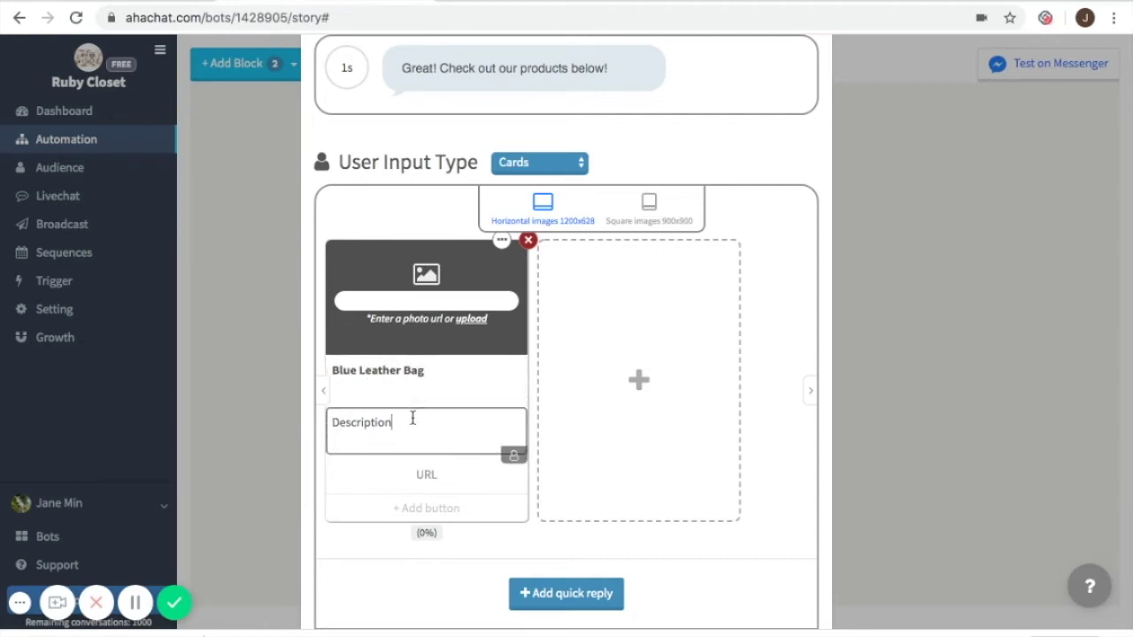
{"action": "key", "text": "BackSpace"}
{"action": "key", "text": "BackSpace"}
{"action": "key", "text": "BackSpace"}
{"action": "key", "text": "BackSpace"}
{"action": "key", "text": "BackSpace"}
{"action": "key", "text": "BackSpace"}
{"action": "key", "text": "BackSpace"}
{"action": "key", "text": "BackSpace"}
{"action": "key", "text": "BackSpace"}
{"action": "key", "text": "BackSpace"}
{"action": "key", "text": "BackSpace"}
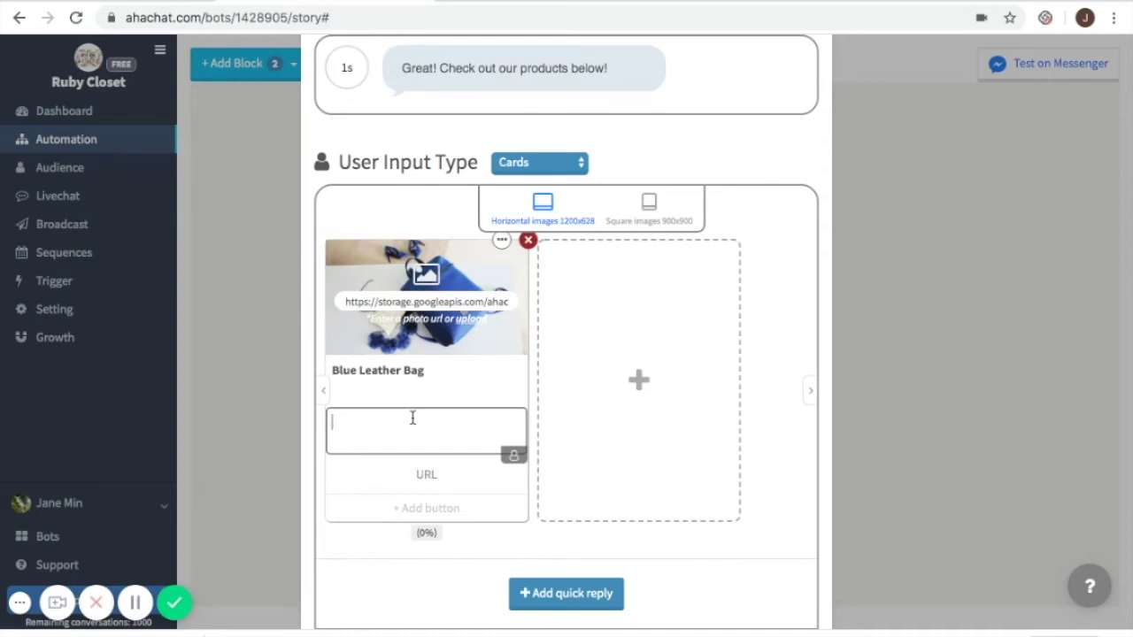
{"action": "type", "text": "Color: Blue/Black"}
{"action": "key", "text": "Return"}
{"action": "type", "text": "Size: 1"}
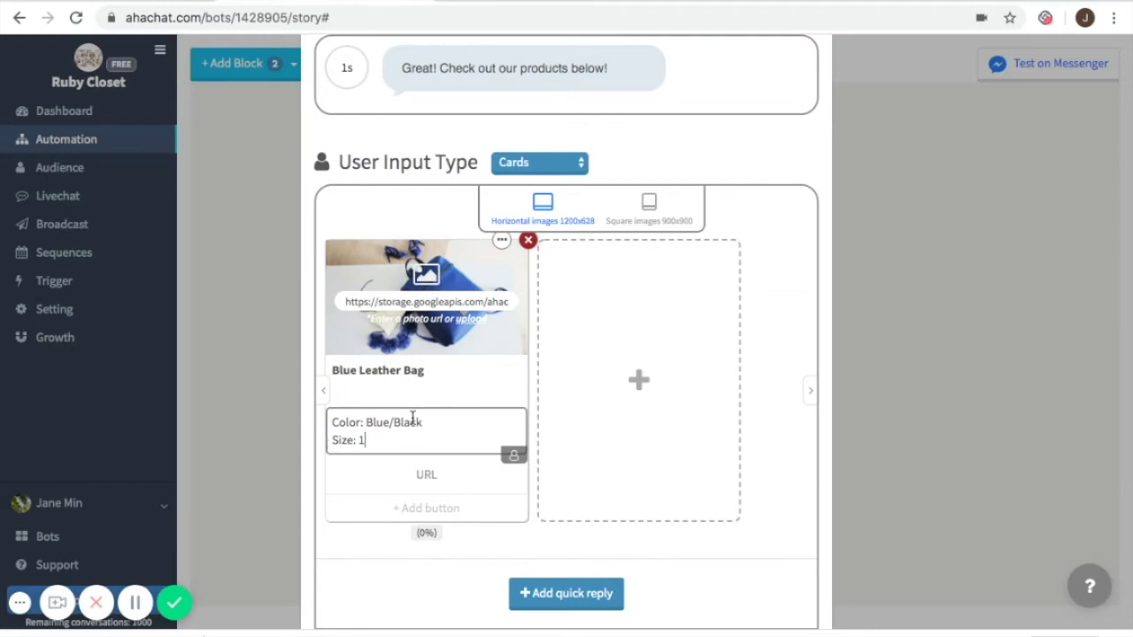
{"action": "type", "text": "0x8"}
Step: Paste the copied Google Drive sharing link into the Blue Leather Bag card's URL field
{"action": "left_click", "coordinate": [433, 477]}
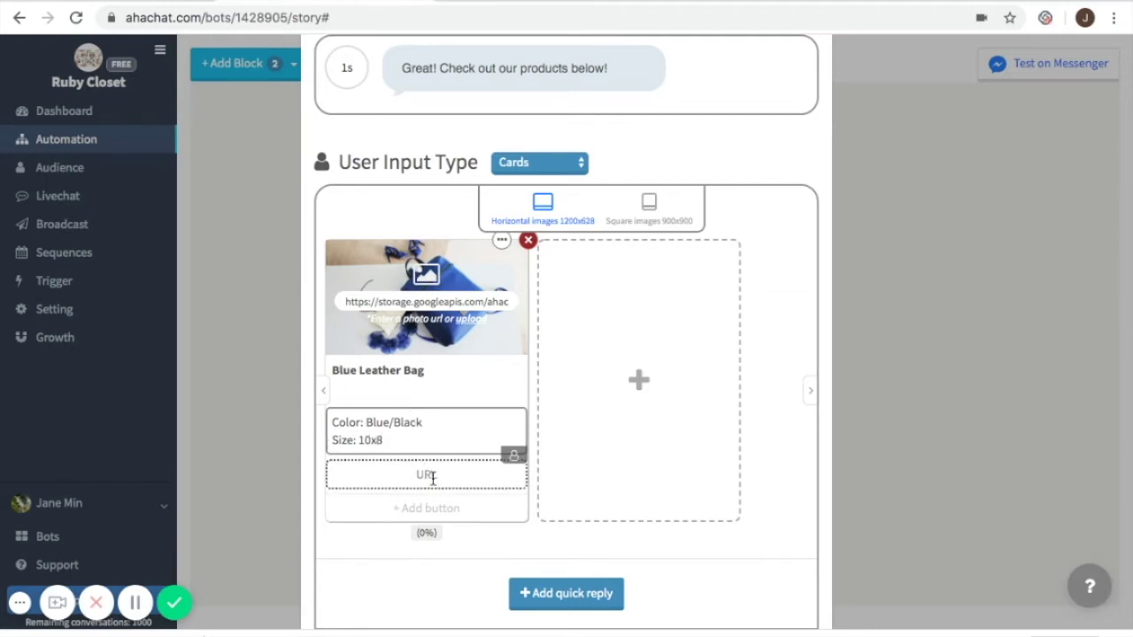
{"action": "left_click", "coordinate": [432, 476]}
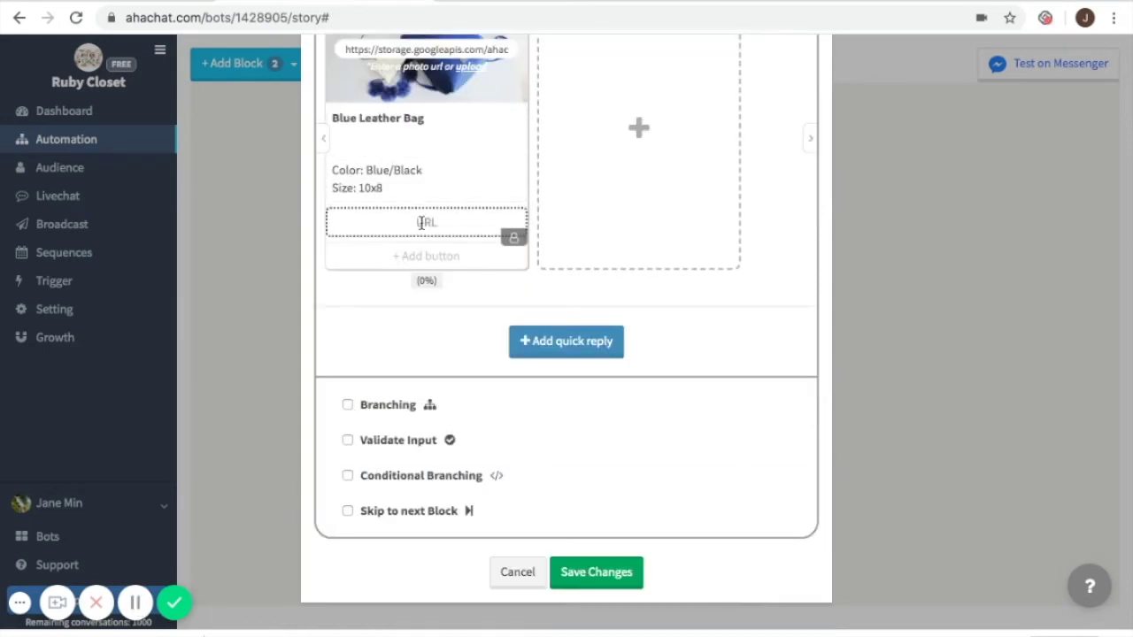
{"action": "left_click", "coordinate": [424, 222]}
{"action": "key", "text": "ctrl+v"}
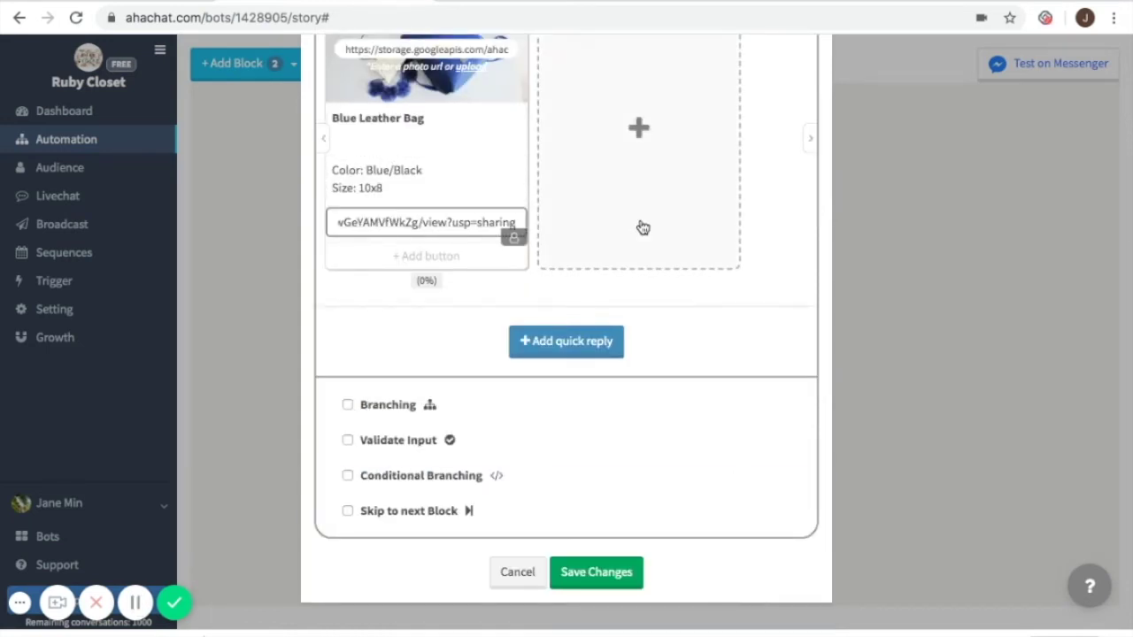
Step: Add another product card beside the Blue Leather Bag card and look through the row of cards
{"action": "scroll", "coordinate": [632, 227], "scroll_direction": "up", "scroll_amount": 2}
{"action": "scroll", "coordinate": [642, 228], "scroll_direction": "down", "scroll_amount": 1}
{"action": "left_click", "coordinate": [637, 265]}
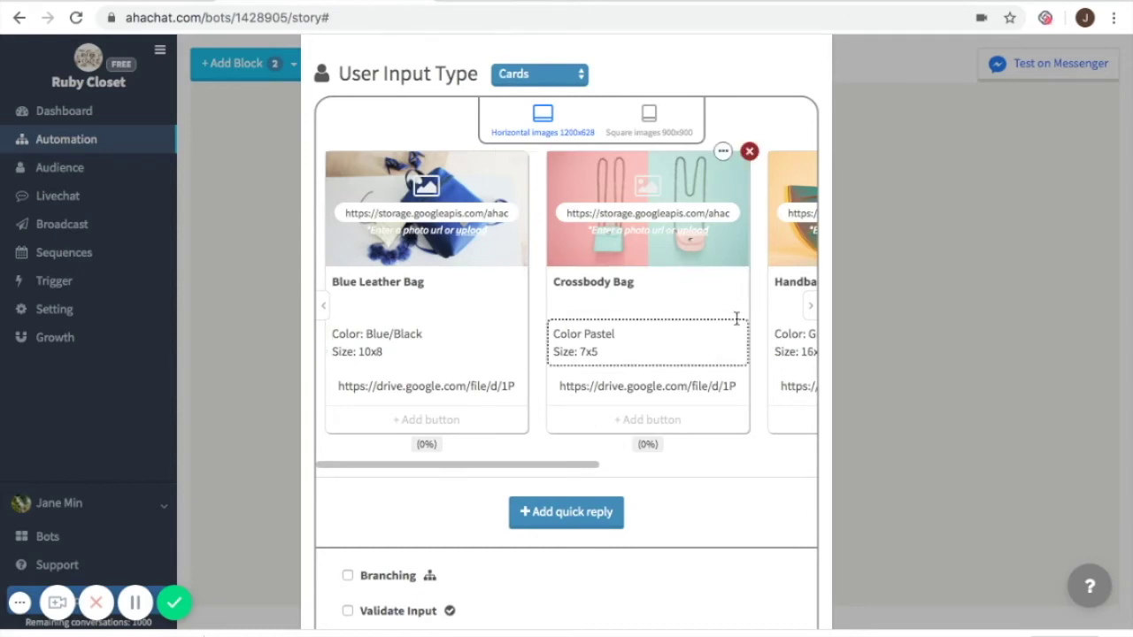
{"action": "scroll", "coordinate": [735, 316], "scroll_direction": "right", "scroll_amount": 2}
{"action": "scroll", "coordinate": [736, 318], "scroll_direction": "right", "scroll_amount": 3}
{"action": "scroll", "coordinate": [735, 317], "scroll_direction": "left", "scroll_amount": 5}
Step: Add a quick reply below the cards with the text "I want one!"
{"action": "scroll", "coordinate": [744, 481], "scroll_direction": "down", "scroll_amount": 1}
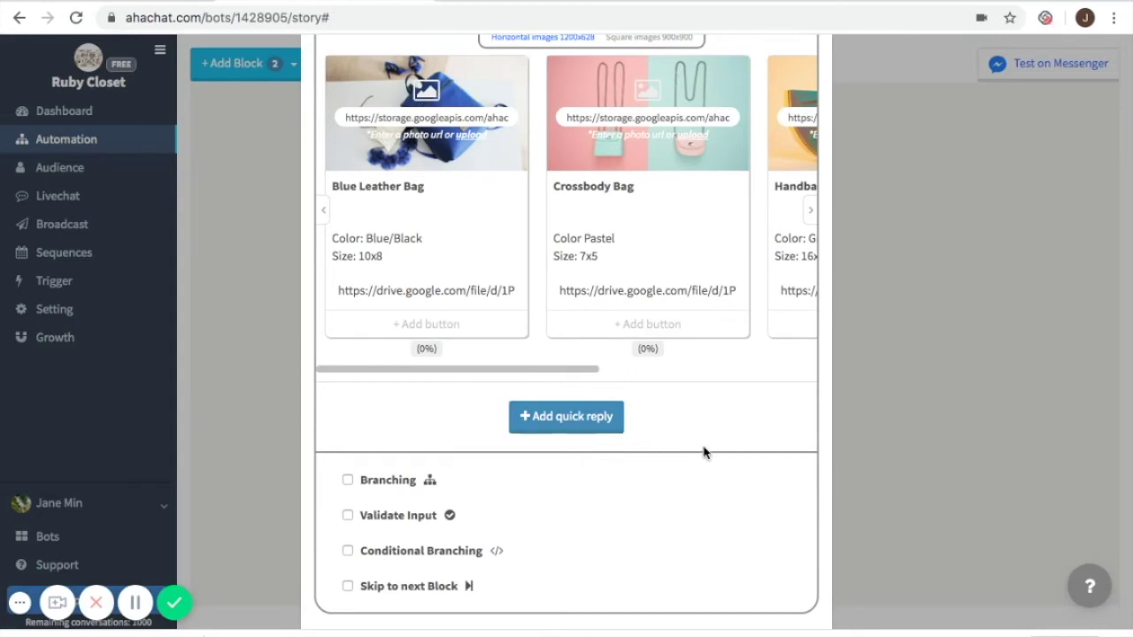
{"action": "left_click", "coordinate": [583, 426]}
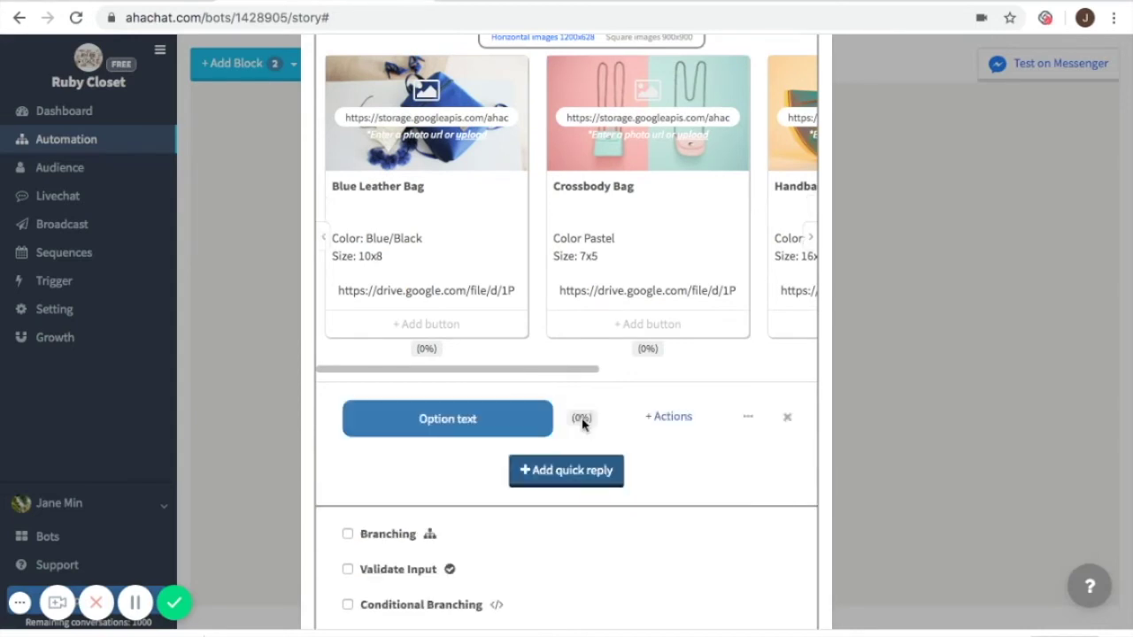
{"action": "left_click", "coordinate": [476, 420]}
{"action": "key", "text": "BackSpace"}
{"action": "key", "text": "BackSpace"}
{"action": "key", "text": "BackSpace"}
{"action": "key", "text": "BackSpace"}
{"action": "key", "text": "BackSpace"}
{"action": "key", "text": "BackSpace"}
{"action": "key", "text": "BackSpace"}
{"action": "key", "text": "BackSpace"}
{"action": "key", "text": "BackSpace"}
{"action": "key", "text": "BackSpace"}
{"action": "key", "text": "BackSpace"}
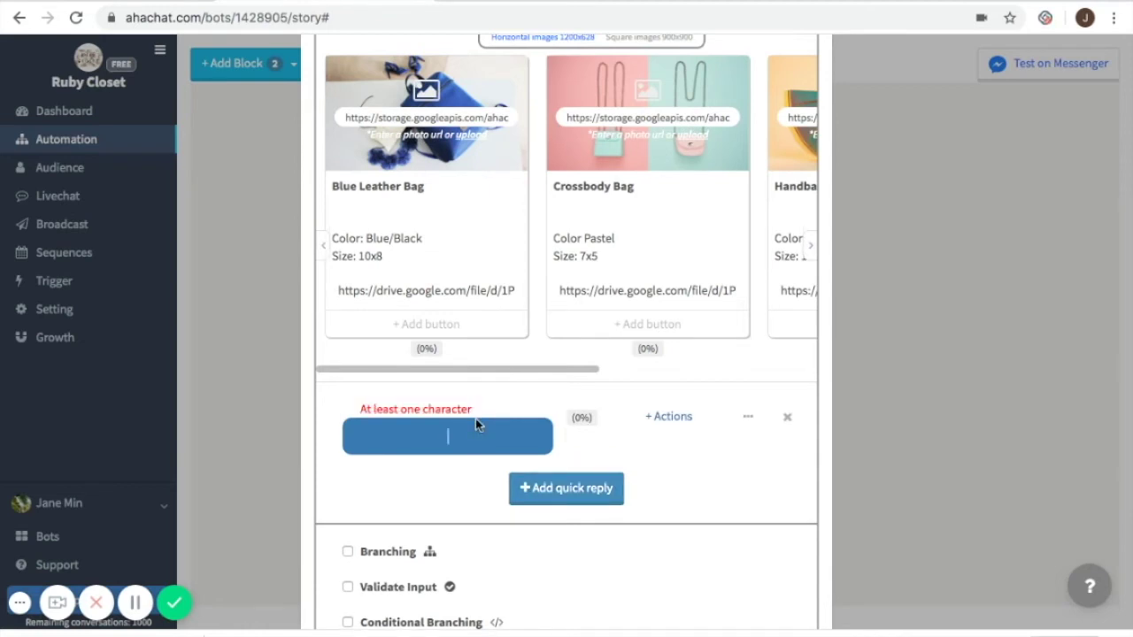
{"action": "type", "text": "I want c"}
{"action": "type", "text": "ne!"}
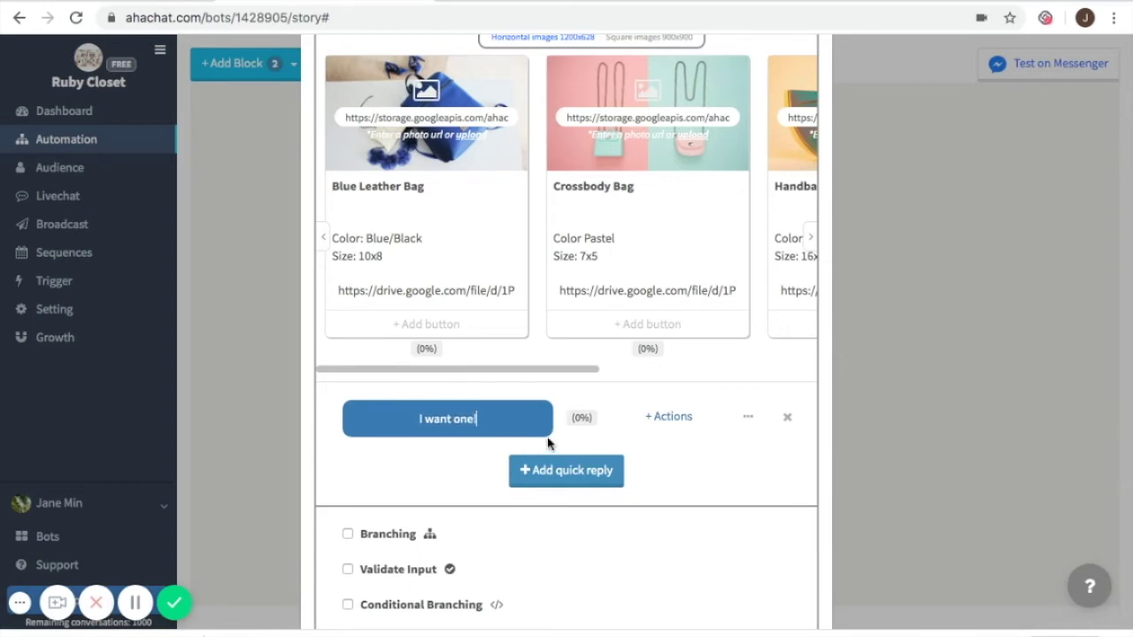
Step: Add a second quick reply with the text "More products"
{"action": "left_click", "coordinate": [561, 476]}
{"action": "left_click", "coordinate": [488, 478]}
{"action": "key", "text": "BackSpace"}
{"action": "key", "text": "BackSpace"}
{"action": "key", "text": "BackSpace"}
{"action": "key", "text": "BackSpace"}
{"action": "key", "text": "BackSpace"}
{"action": "key", "text": "BackSpace"}
{"action": "key", "text": "BackSpace"}
{"action": "key", "text": "BackSpace"}
{"action": "key", "text": "BackSpace"}
{"action": "key", "text": "BackSpace"}
{"action": "key", "text": "BackSpace"}
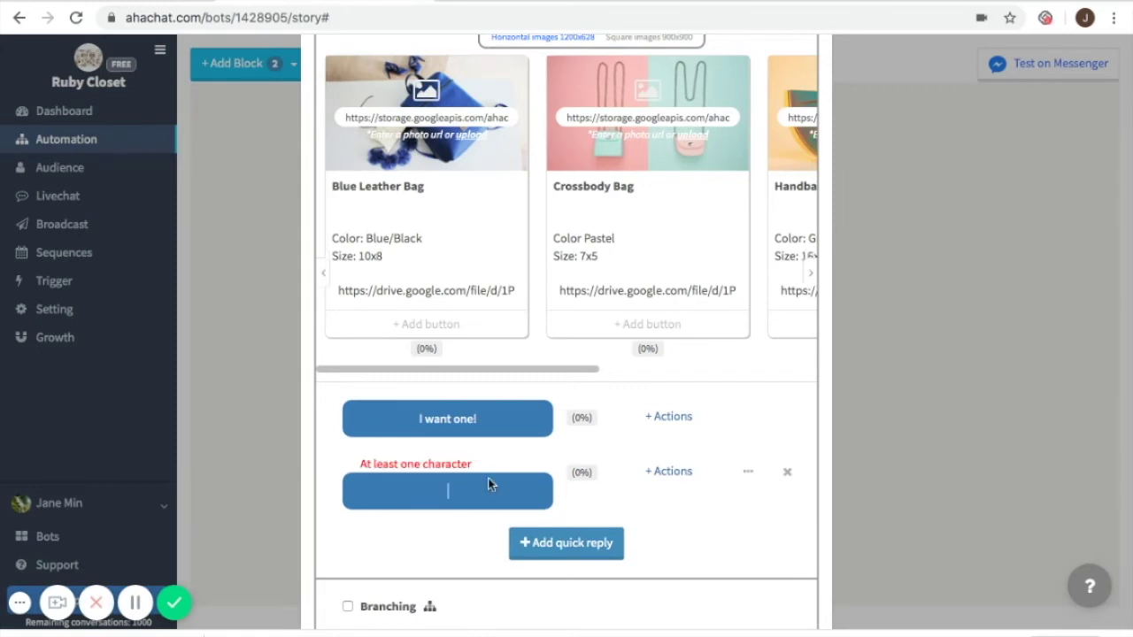
{"action": "type", "text": "More"}
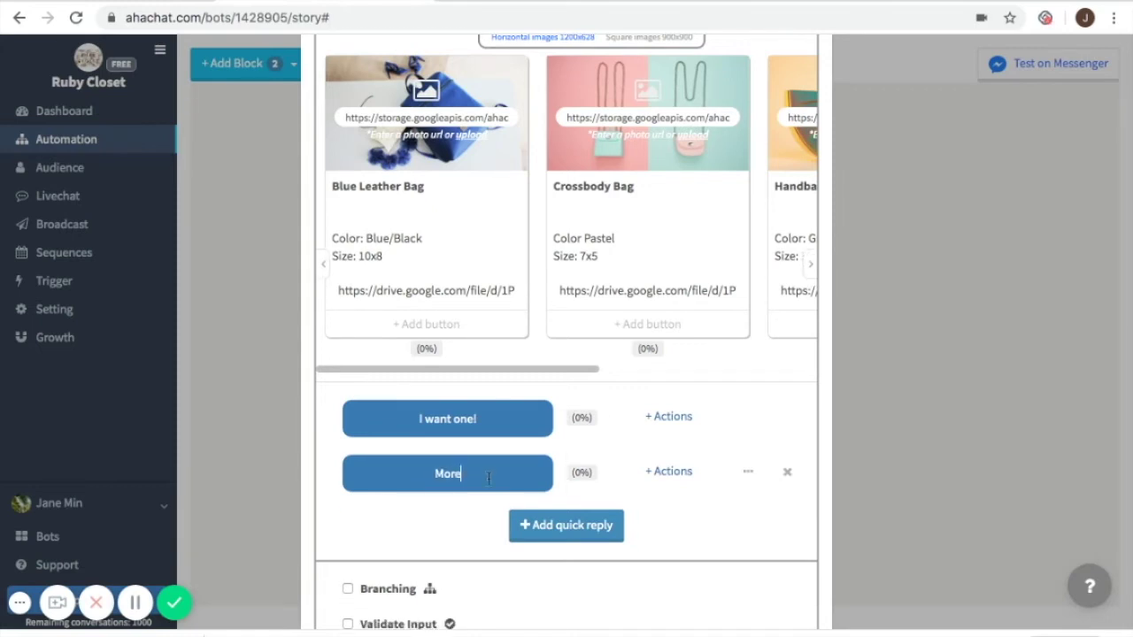
{"action": "type", "text": " products"}
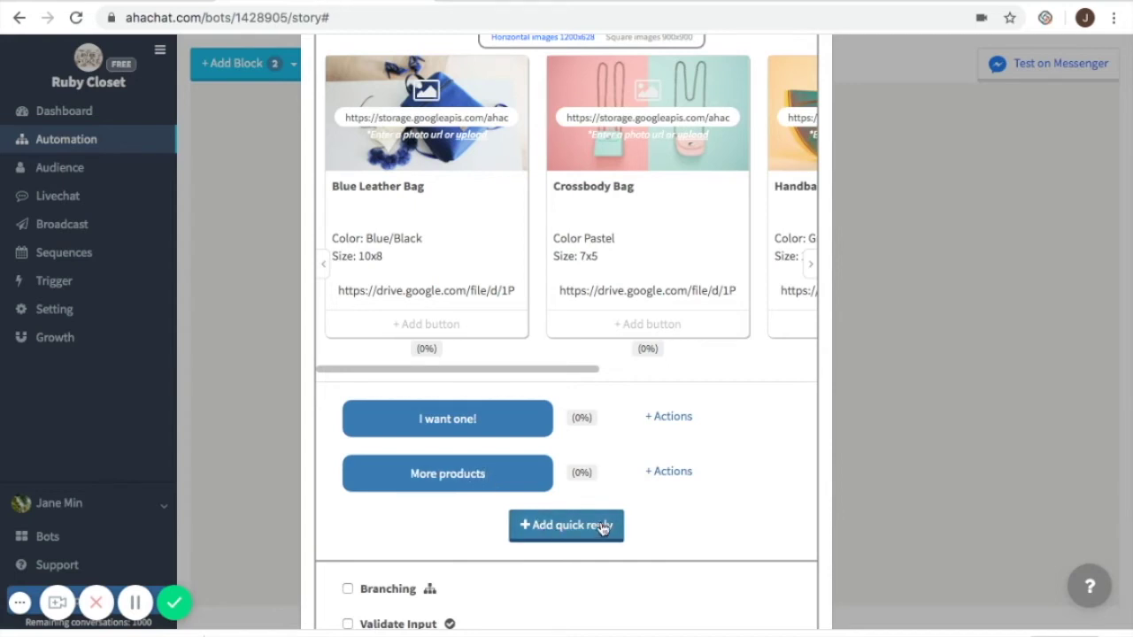
Step: Add a third quick reply with the text "I don't want one"
{"action": "left_click", "coordinate": [602, 525]}
{"action": "key", "text": "BackSpace"}
{"action": "key", "text": "BackSpace"}
{"action": "key", "text": "BackSpace"}
{"action": "key", "text": "BackSpace"}
{"action": "key", "text": "BackSpace"}
{"action": "key", "text": "BackSpace"}
{"action": "key", "text": "BackSpace"}
{"action": "key", "text": "BackSpace"}
{"action": "key", "text": "BackSpace"}
{"action": "key", "text": "BackSpace"}
{"action": "key", "text": "BackSpace"}
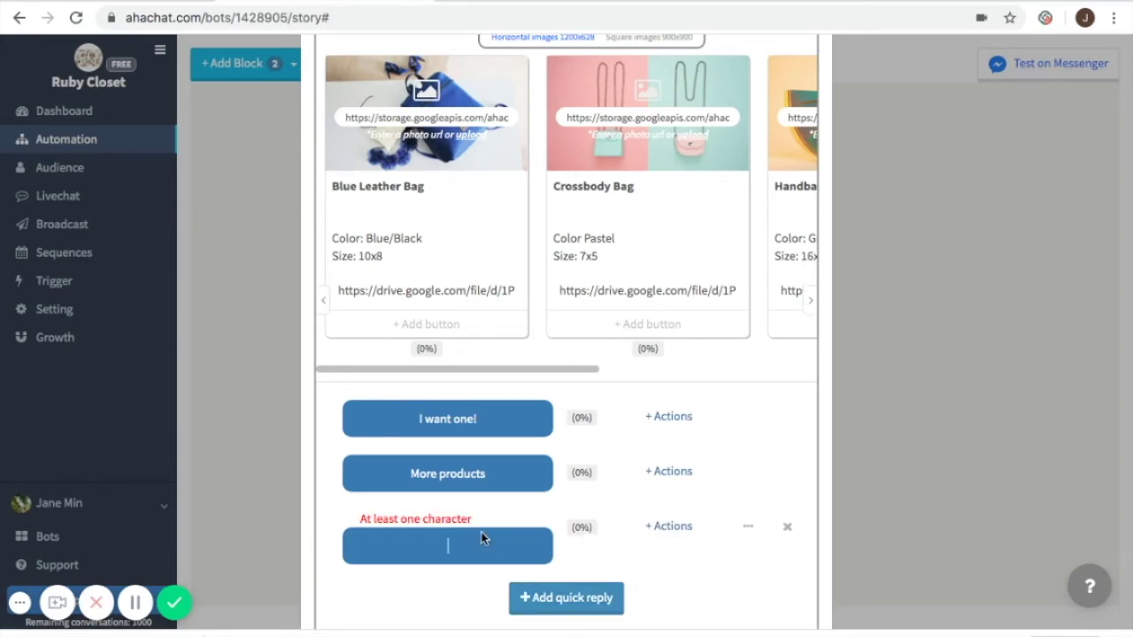
{"action": "type", "text": "I dont want one"}
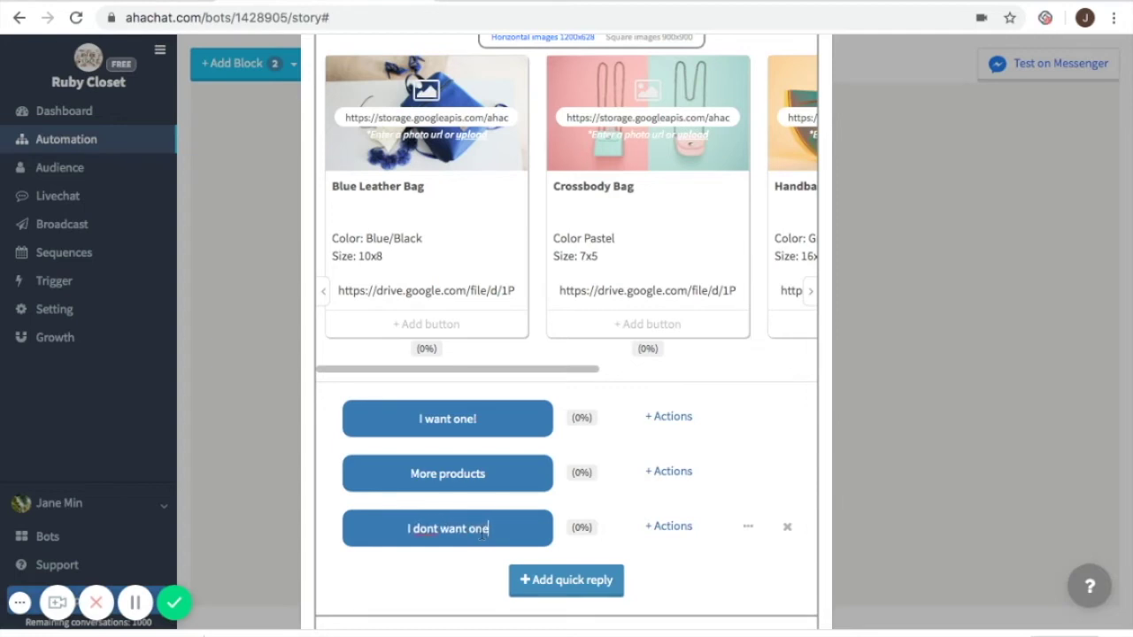
{"action": "left_click", "coordinate": [435, 529]}
{"action": "type", "text": "'t"}
Step: Enable Branching for the yes block's quick replies and save the block
{"action": "scroll", "coordinate": [654, 440], "scroll_direction": "down", "scroll_amount": 2}
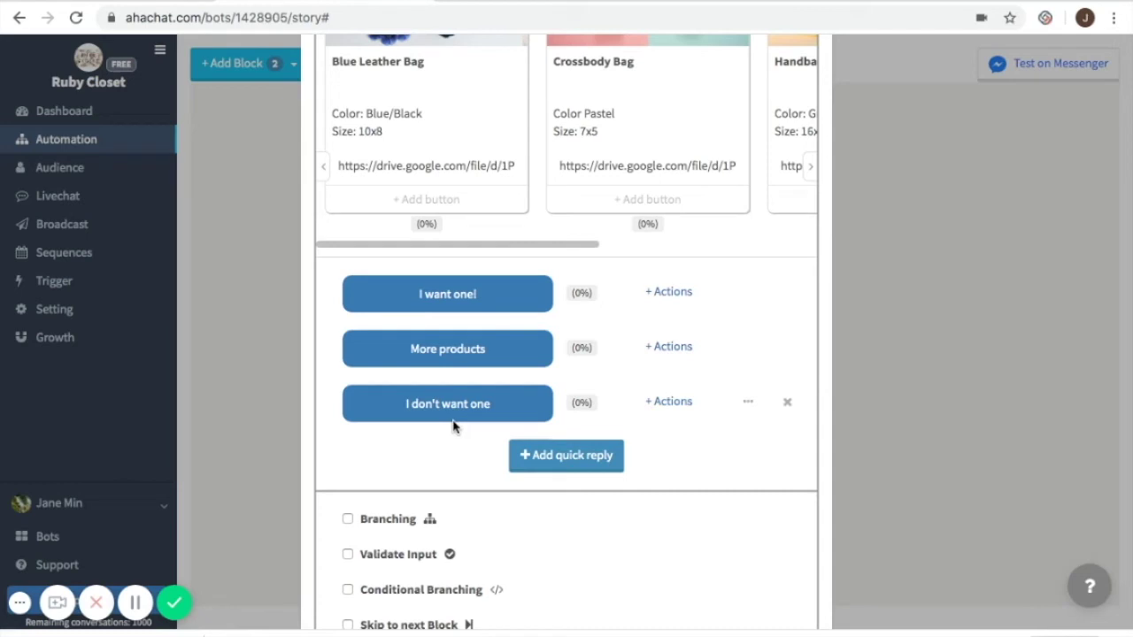
{"action": "scroll", "coordinate": [683, 409], "scroll_direction": "down", "scroll_amount": 1}
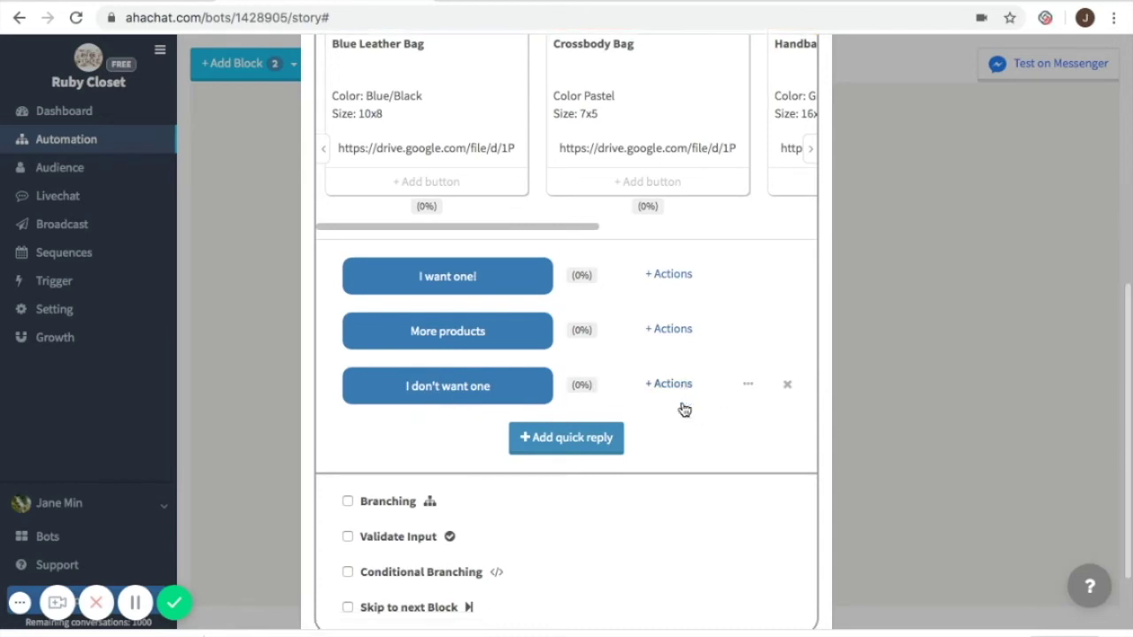
{"action": "scroll", "coordinate": [683, 408], "scroll_direction": "down", "scroll_amount": 1}
{"action": "left_click", "coordinate": [347, 405]}
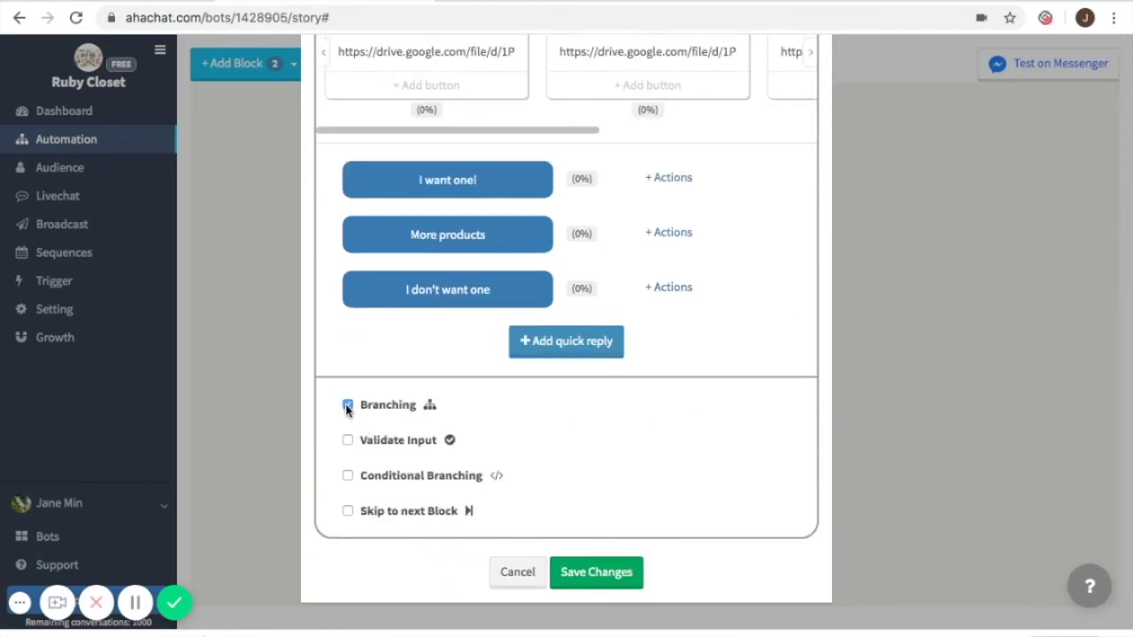
{"action": "left_click", "coordinate": [613, 581]}
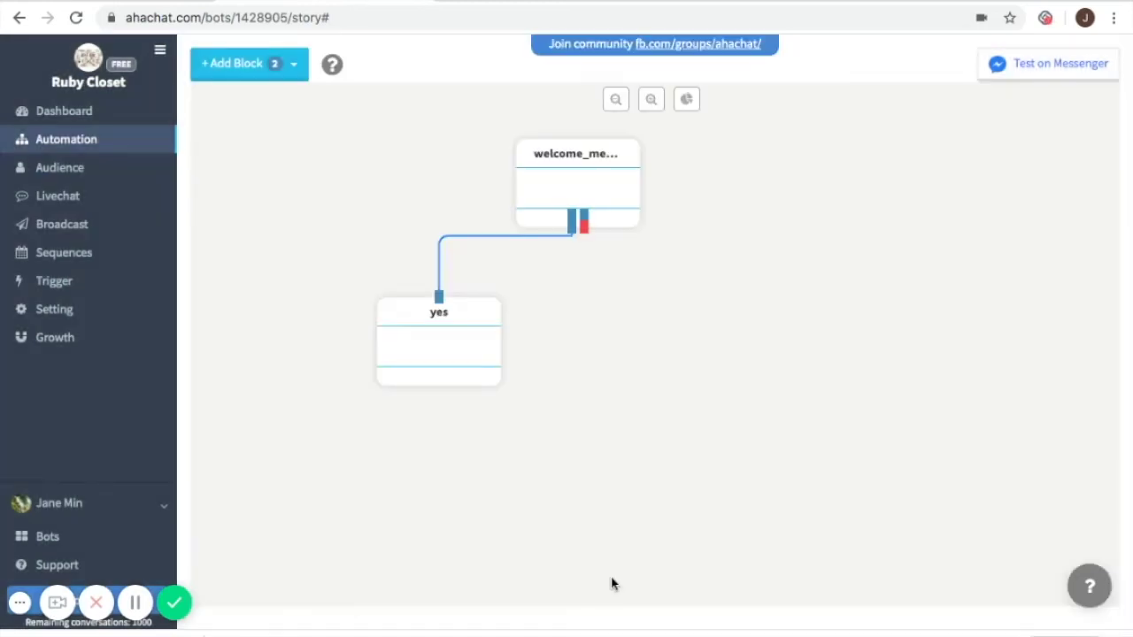
Step: Add another conversation block below and to the left of yes, and connect the "I want one!" output to it
{"action": "left_click", "coordinate": [275, 69]}
{"action": "left_click", "coordinate": [266, 103]}
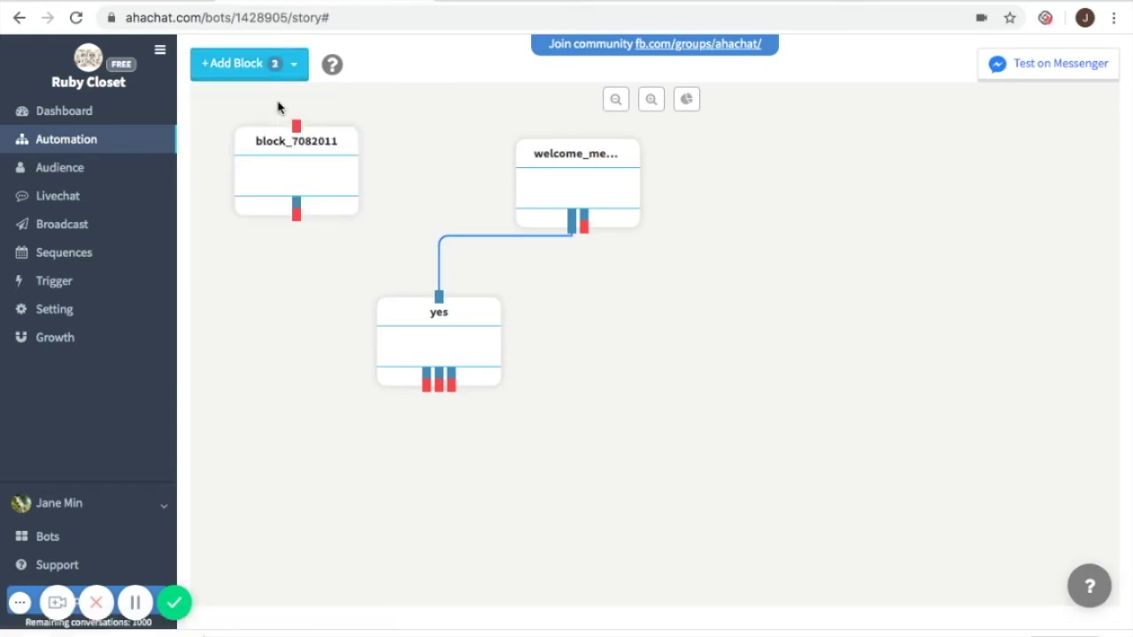
{"action": "left_click_drag", "start_coordinate": [306, 178], "coordinate": [321, 475]}
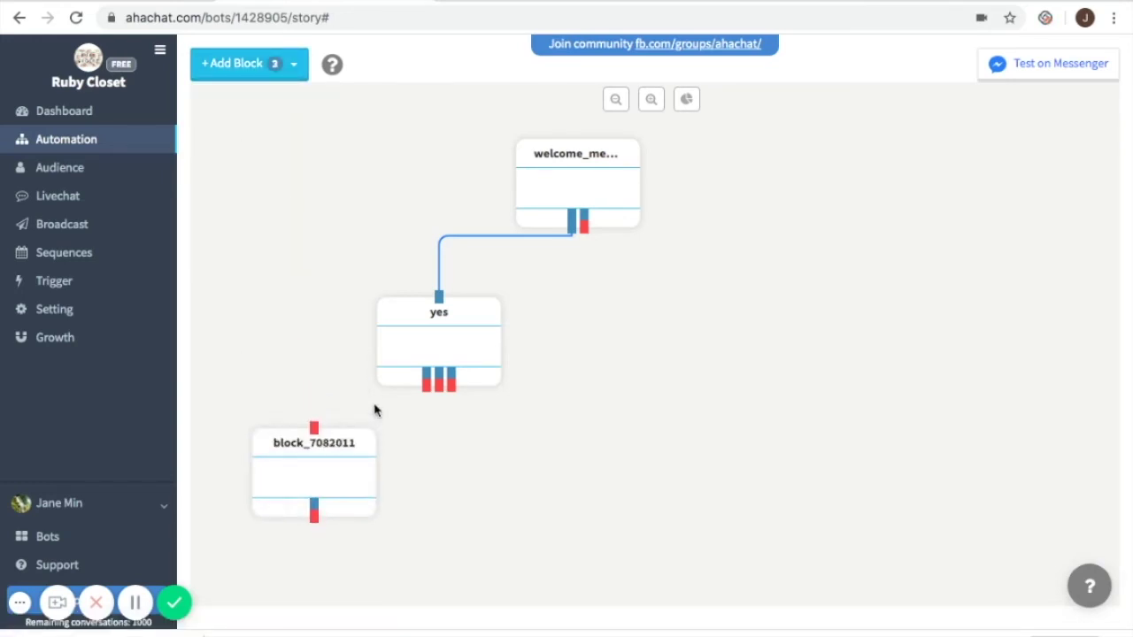
{"action": "left_click_drag", "start_coordinate": [426, 392], "coordinate": [313, 426]}
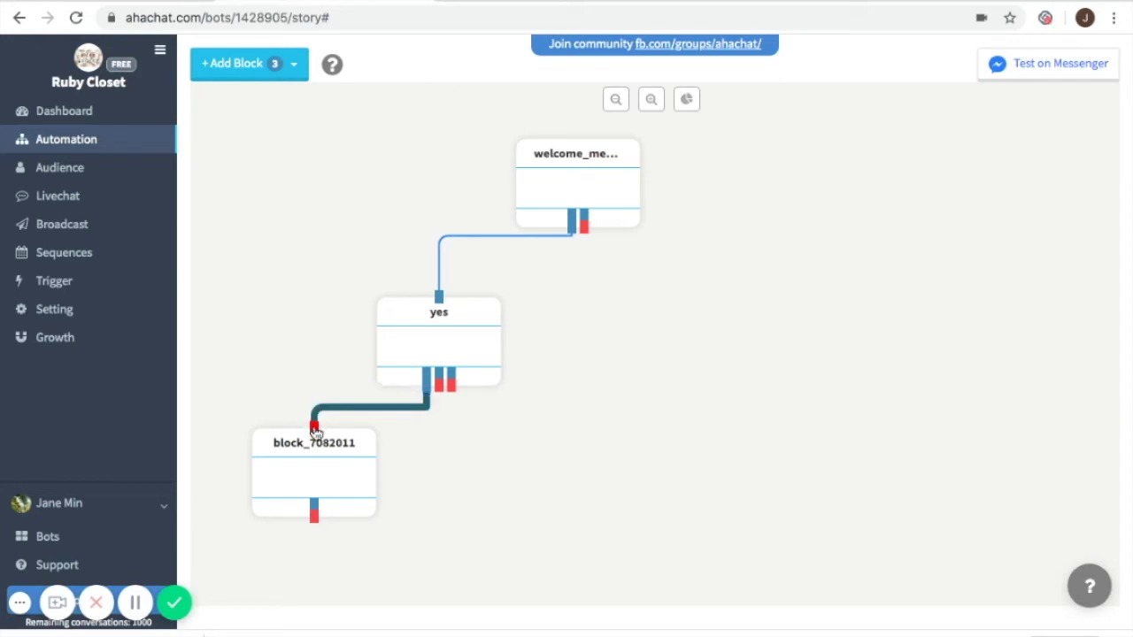
Step: Open the settings of the block connected below yes and rename it buy_product
{"action": "left_click", "coordinate": [327, 487]}
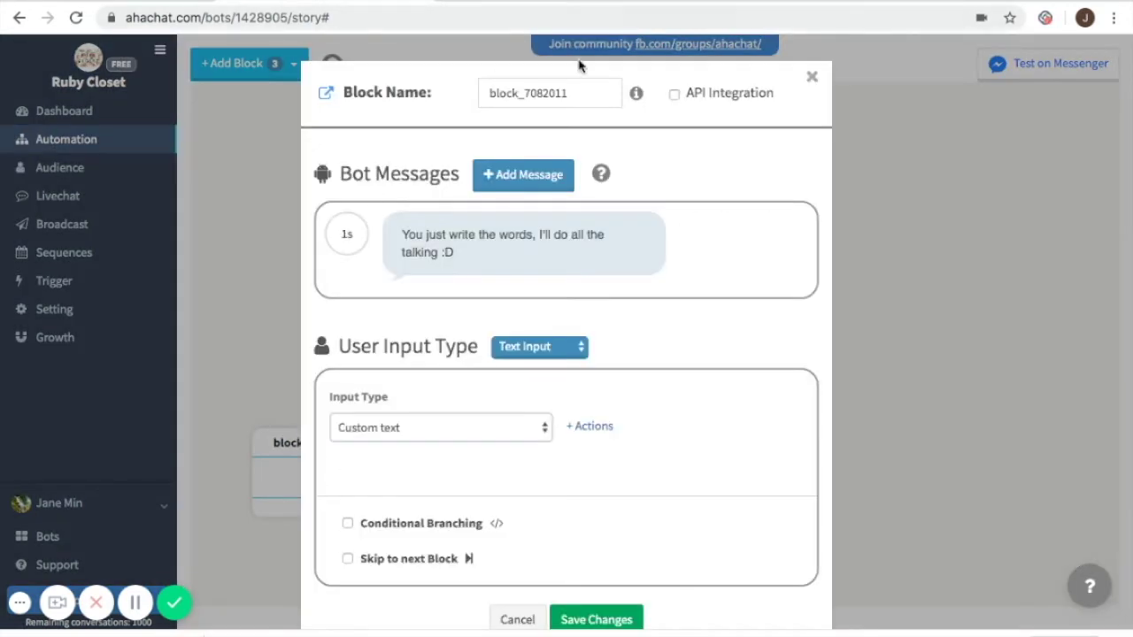
{"action": "left_click", "coordinate": [582, 96]}
{"action": "key", "text": "BackSpace"}
{"action": "key", "text": "BackSpace"}
{"action": "key", "text": "BackSpace"}
{"action": "key", "text": "BackSpace"}
{"action": "key", "text": "BackSpace"}
{"action": "key", "text": "BackSpace"}
{"action": "key", "text": "BackSpace"}
{"action": "key", "text": "BackSpace"}
{"action": "key", "text": "BackSpace"}
{"action": "key", "text": "BackSpace"}
{"action": "key", "text": "BackSpace"}
{"action": "key", "text": "BackSpace"}
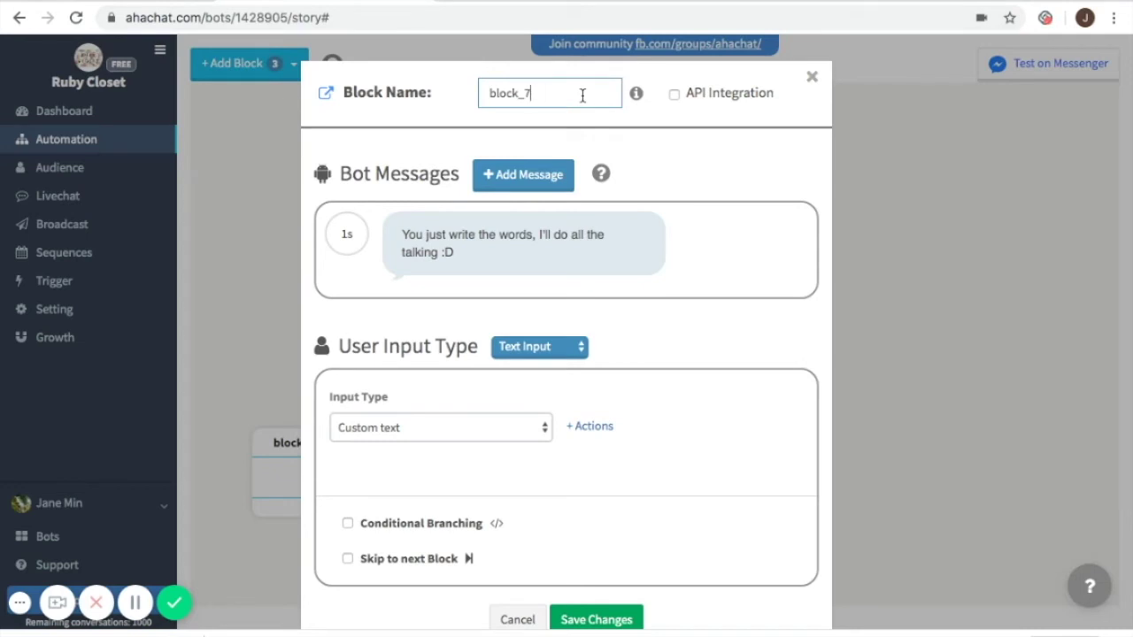
{"action": "type", "text": "buy_product"}
{"action": "left_click", "coordinate": [136, 602]}
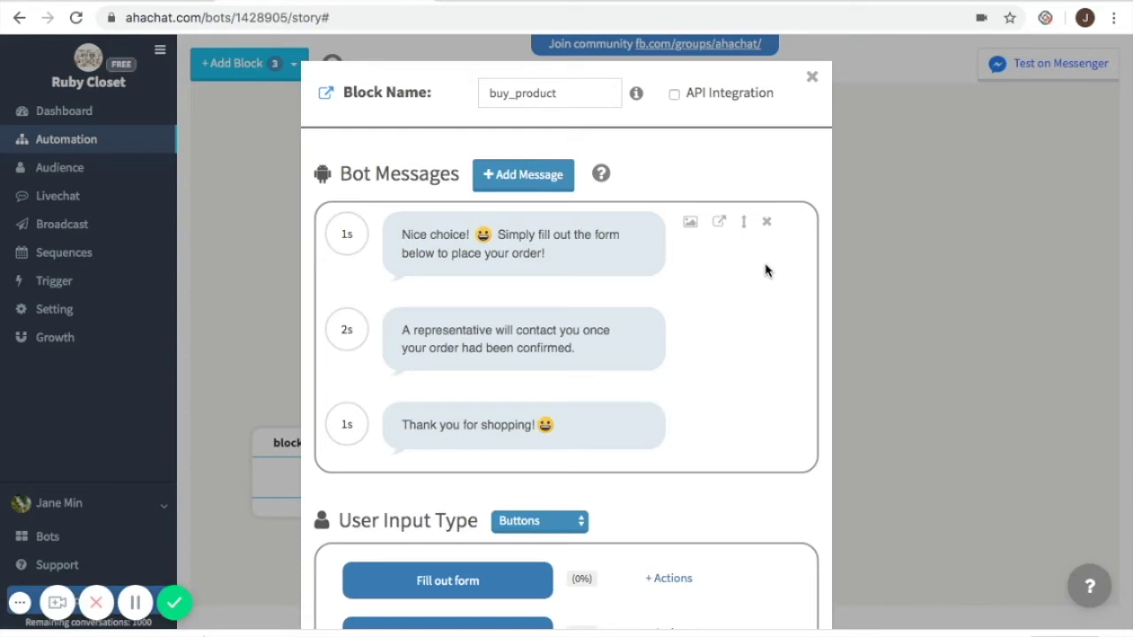
Step: Review the buy_product block's bot messages, button options and branching setting
{"action": "scroll", "coordinate": [741, 382], "scroll_direction": "down", "scroll_amount": 3}
{"action": "scroll", "coordinate": [741, 381], "scroll_direction": "up", "scroll_amount": 3}
{"action": "scroll", "coordinate": [742, 383], "scroll_direction": "down", "scroll_amount": 3}
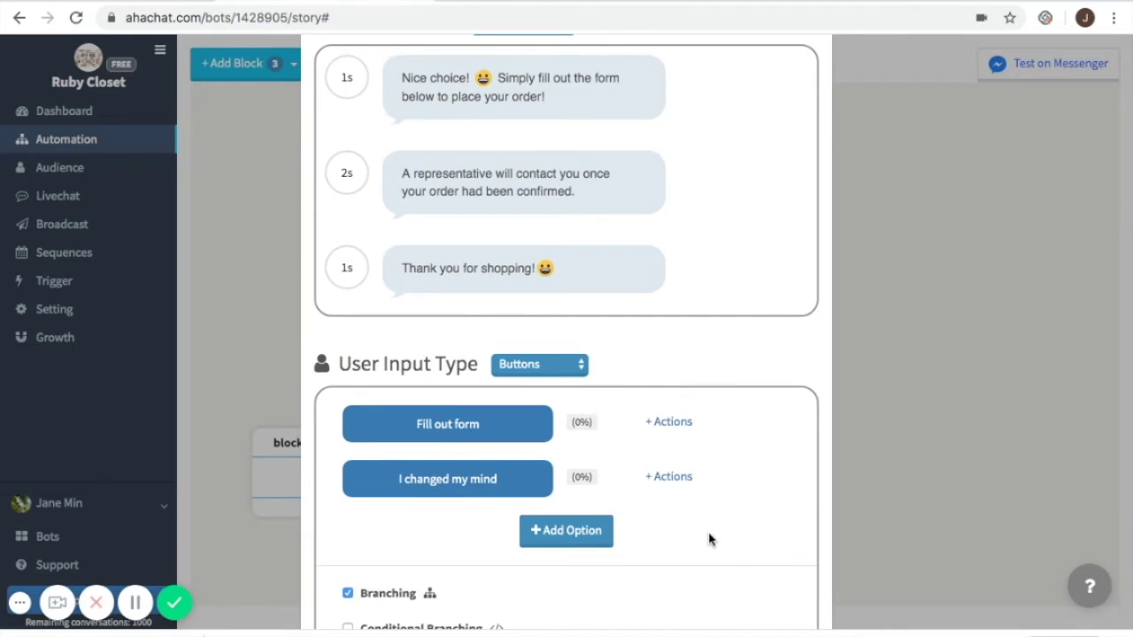
{"action": "scroll", "coordinate": [708, 538], "scroll_direction": "down", "scroll_amount": 2}
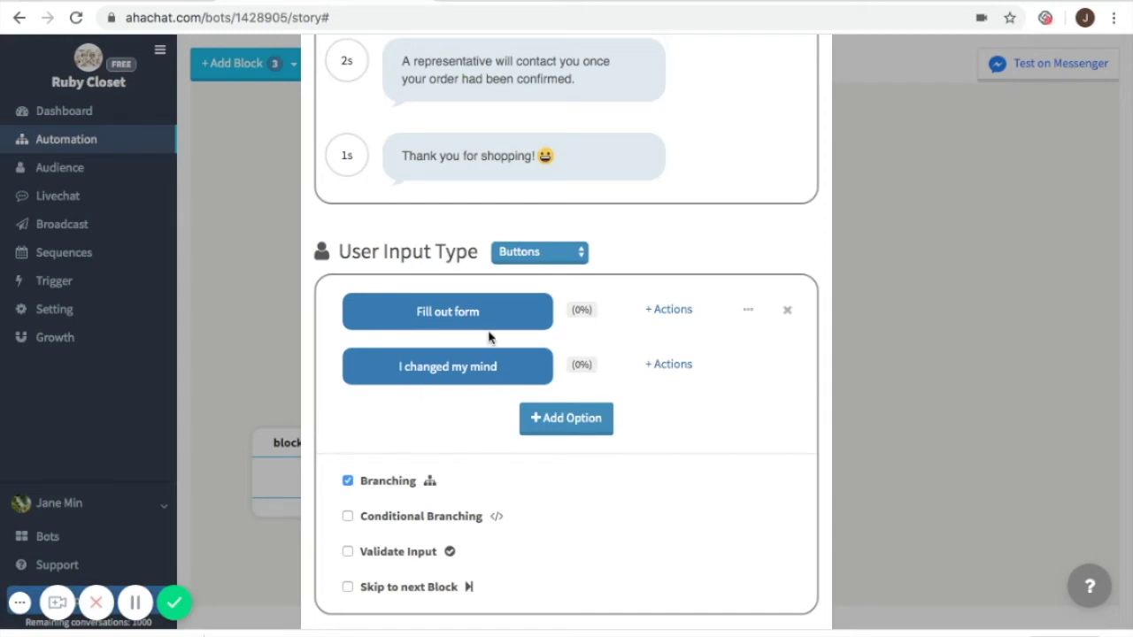
{"action": "left_click", "coordinate": [670, 310]}
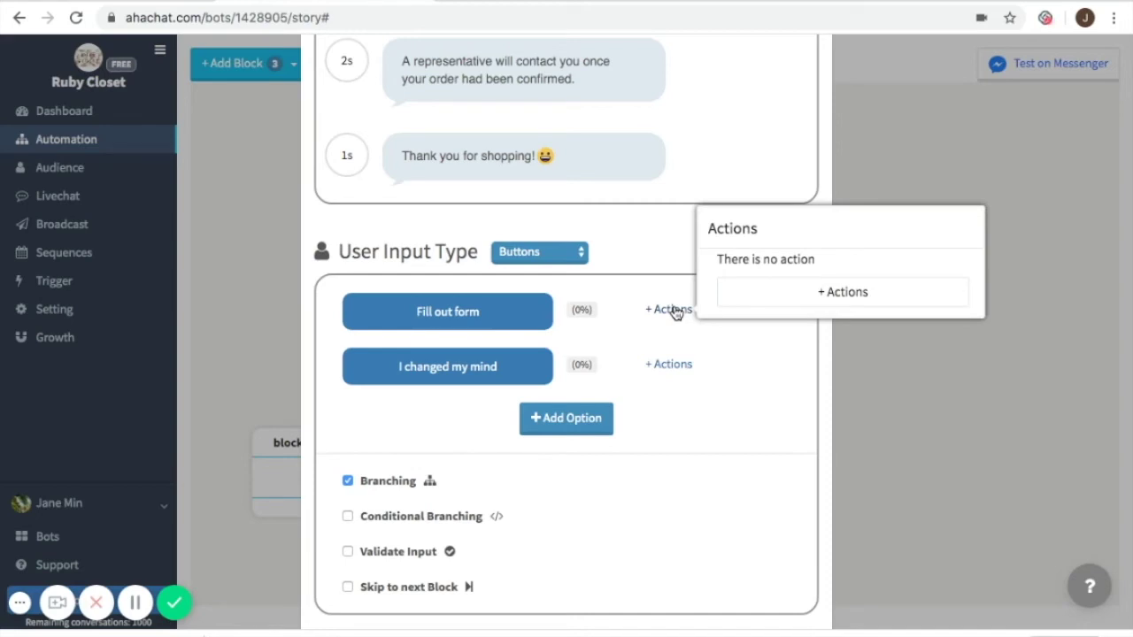
{"action": "left_click", "coordinate": [829, 303]}
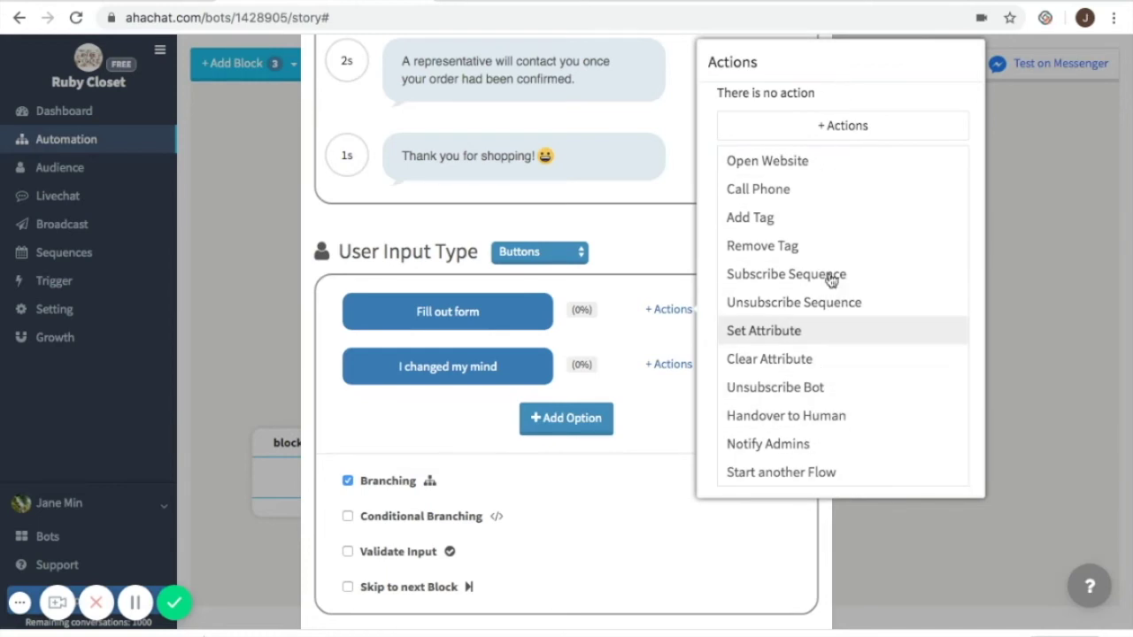
{"action": "left_click", "coordinate": [809, 169]}
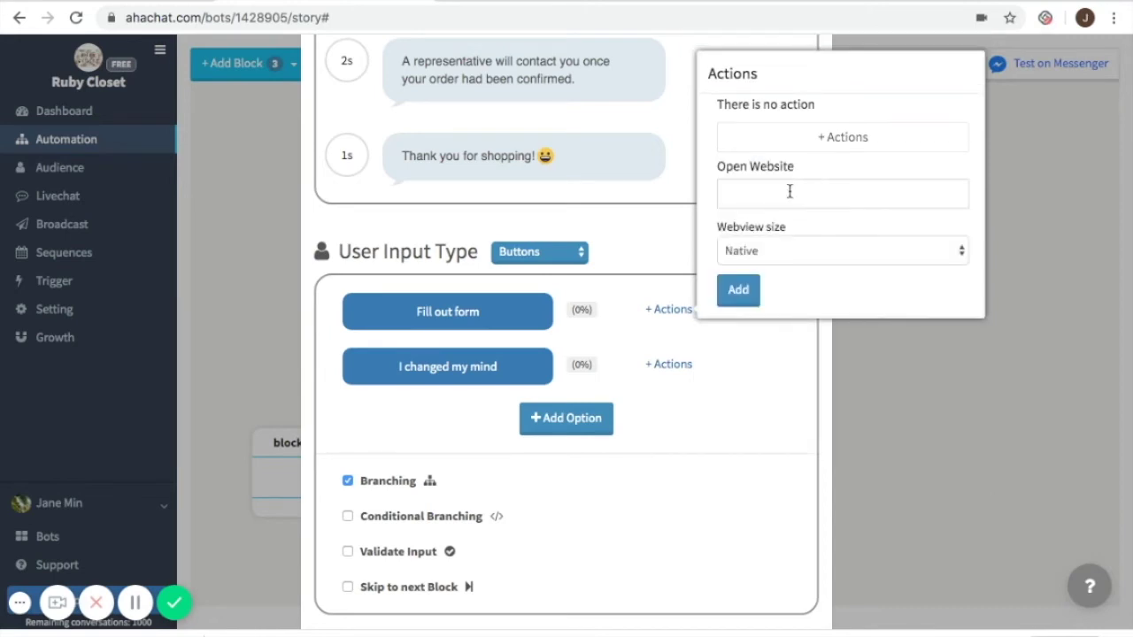
{"action": "left_click", "coordinate": [790, 191]}
{"action": "type", "text": "https://forms.gle/DAAafaP4T7nzP2XMA"}
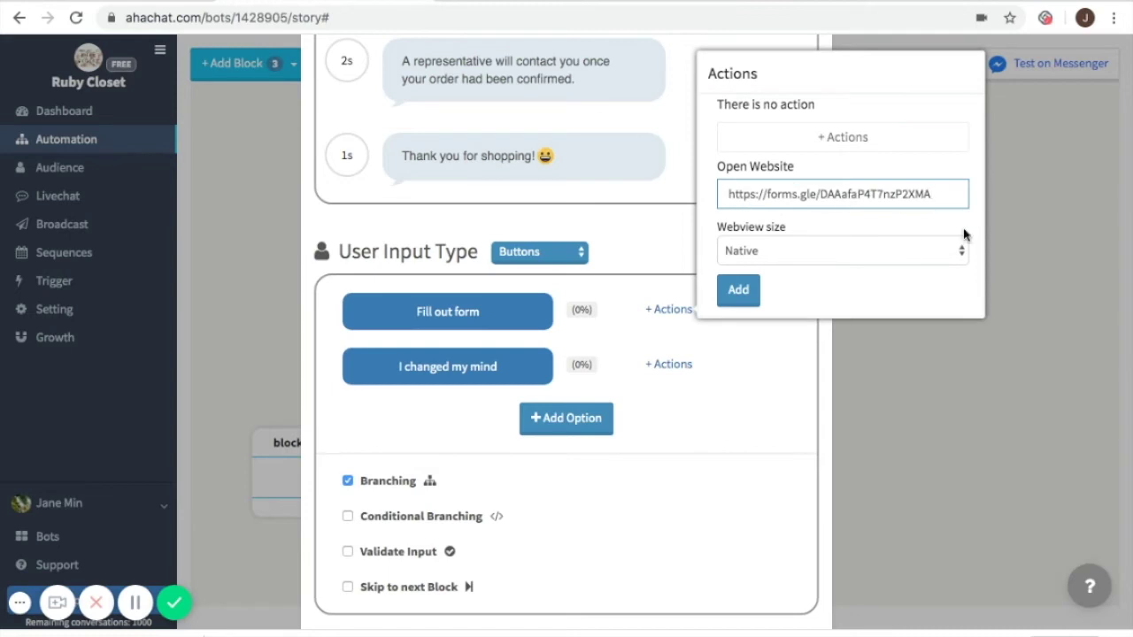
{"action": "left_click", "coordinate": [737, 295]}
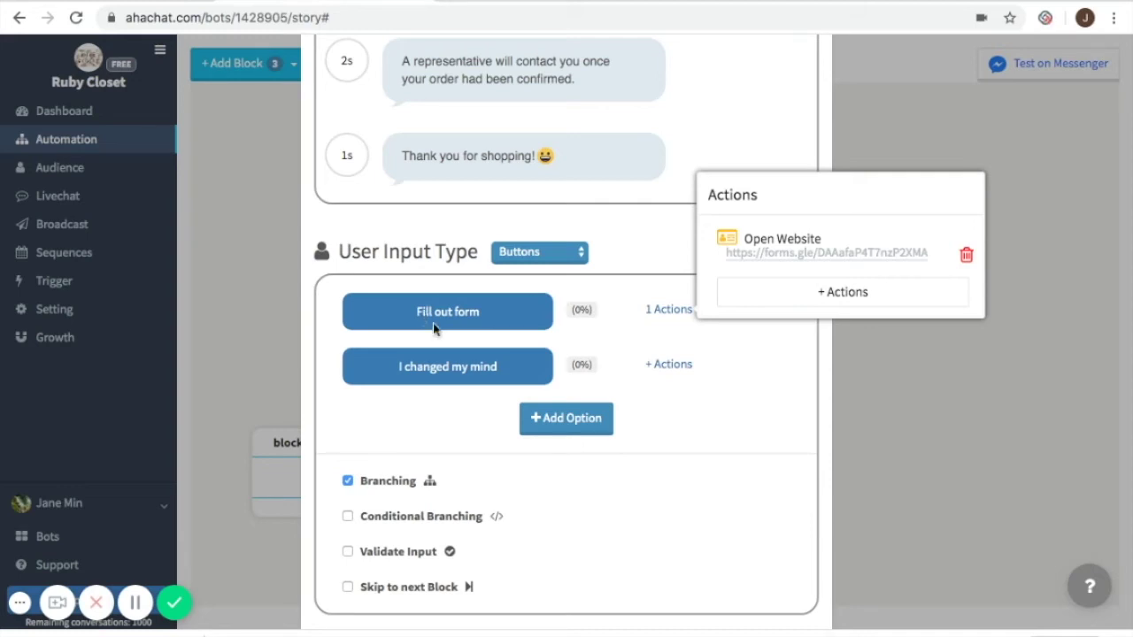
{"action": "scroll", "coordinate": [620, 481], "scroll_direction": "down", "scroll_amount": 2}
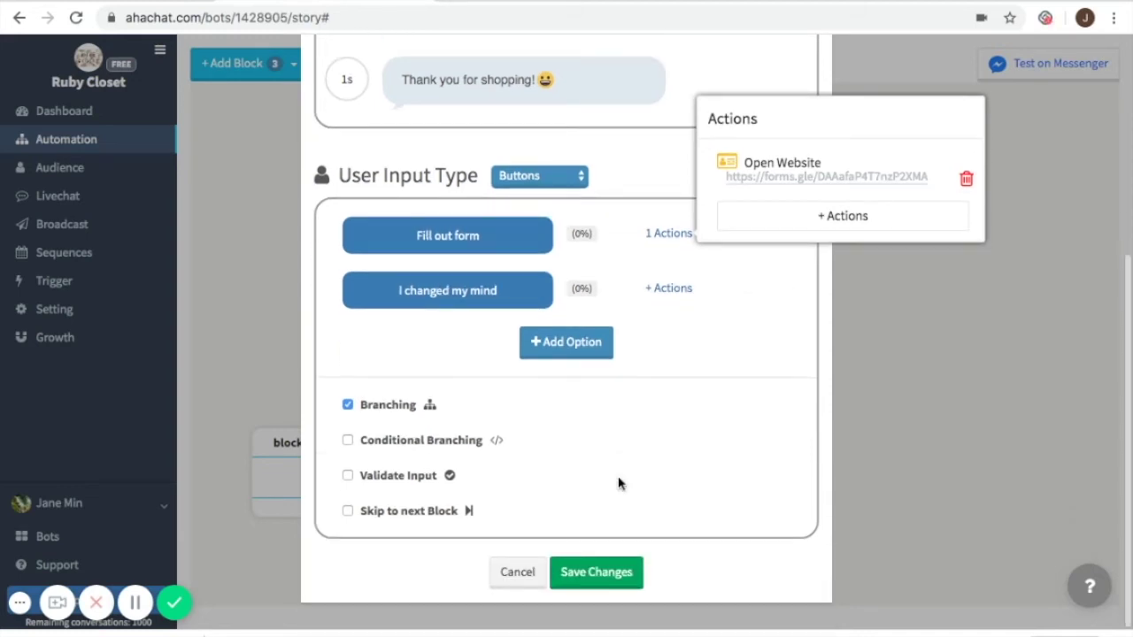
{"action": "left_click", "coordinate": [608, 575]}
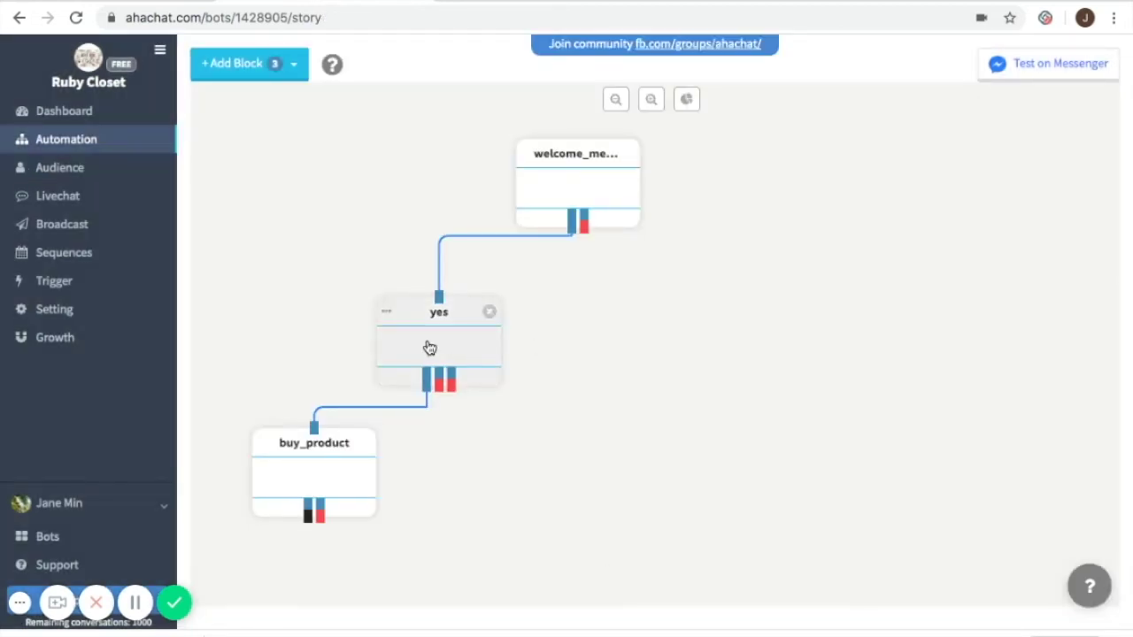
Step: In the yes block, give the "More products" quick reply a Start another Flow action targeting the more products story's "more product options" block
{"action": "left_click", "coordinate": [471, 345]}
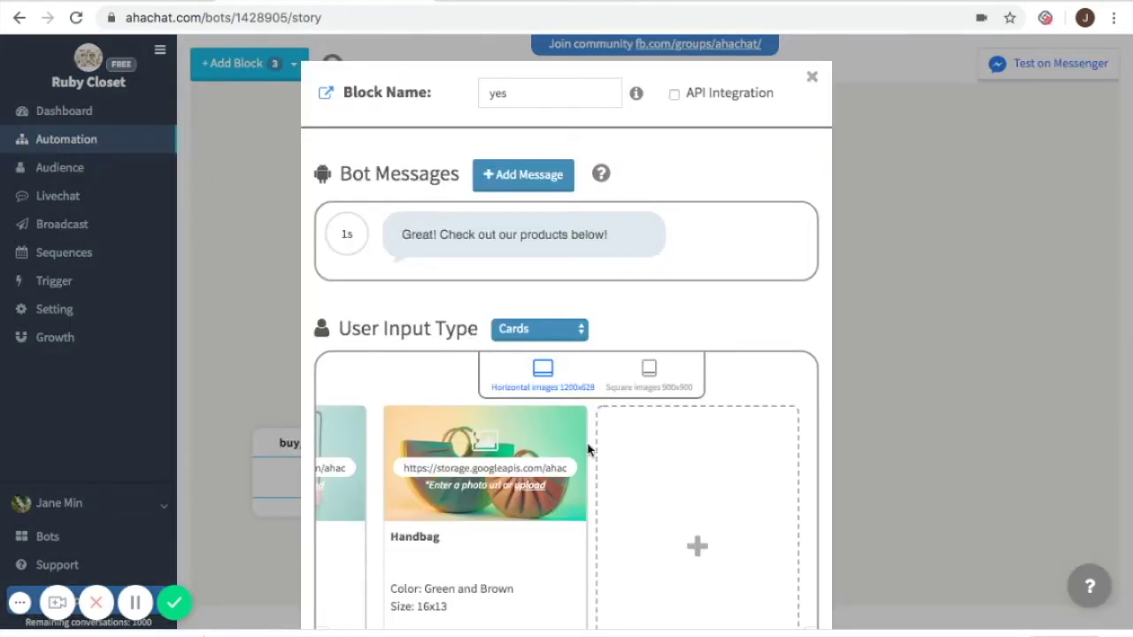
{"action": "scroll", "coordinate": [968, 443], "scroll_direction": "down", "scroll_amount": 7}
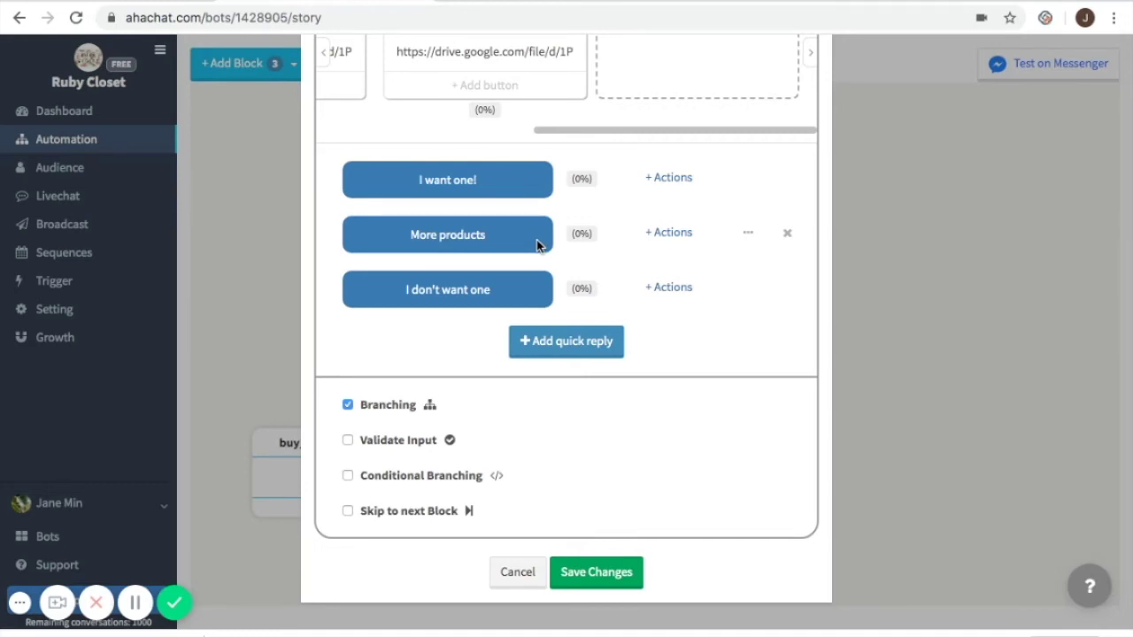
{"action": "left_click", "coordinate": [674, 236]}
{"action": "left_click", "coordinate": [760, 221]}
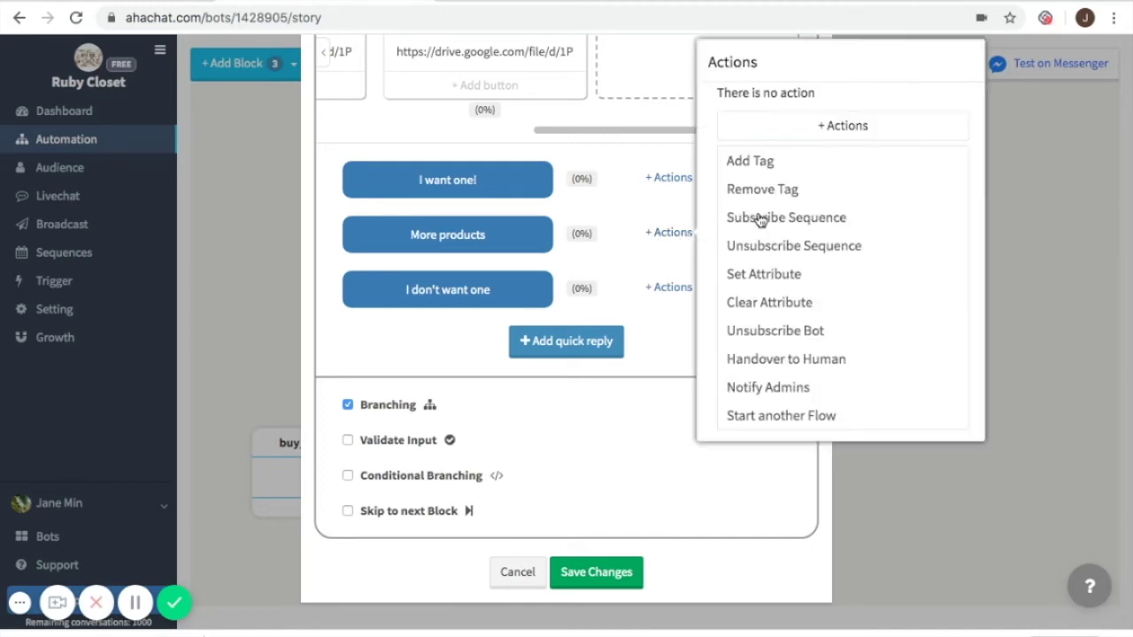
{"action": "left_click", "coordinate": [791, 417]}
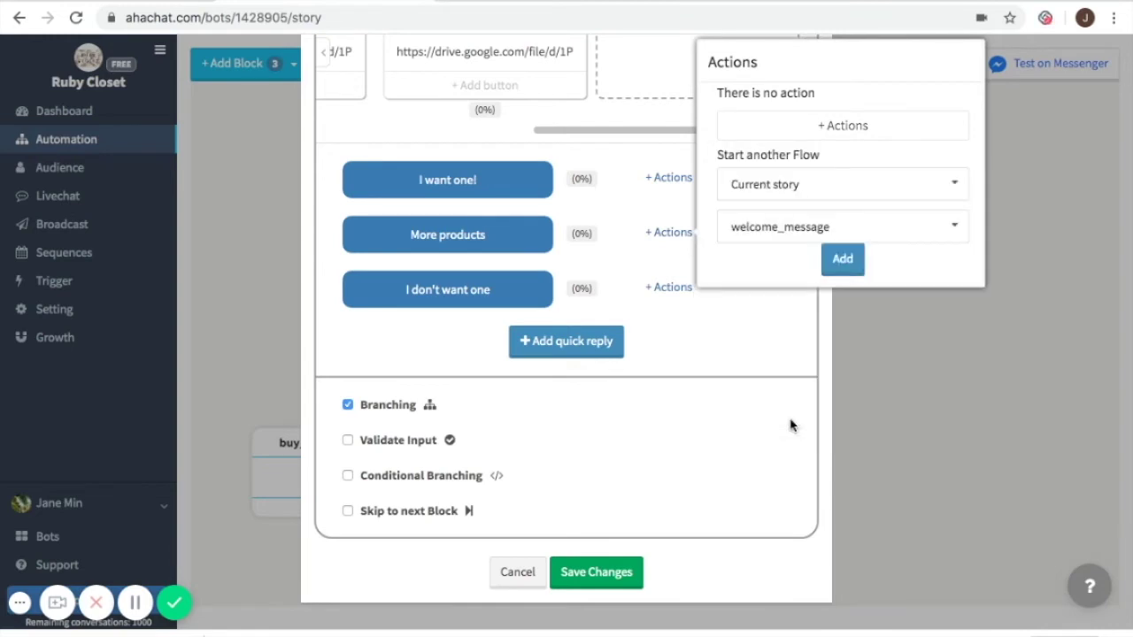
{"action": "left_click", "coordinate": [865, 187]}
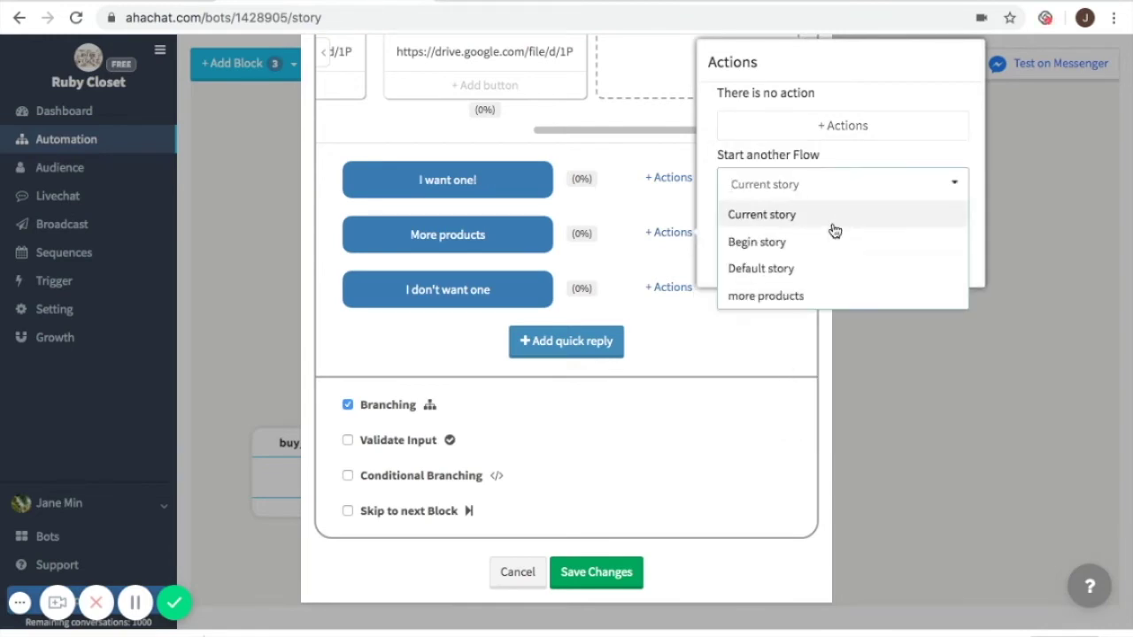
{"action": "left_click", "coordinate": [788, 306]}
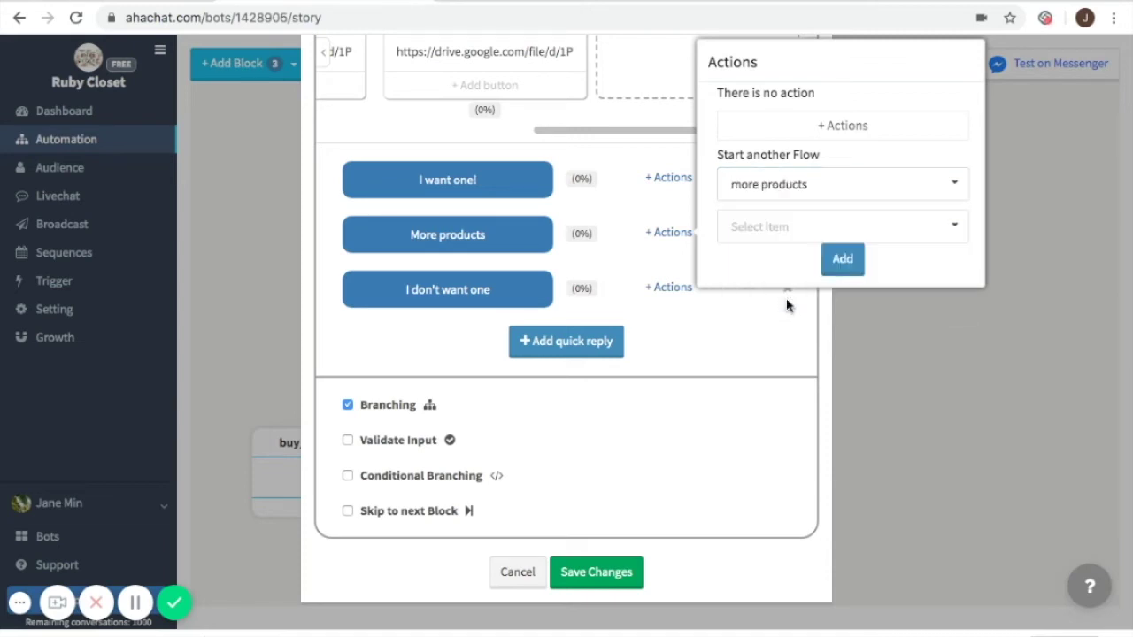
{"action": "left_click", "coordinate": [886, 228]}
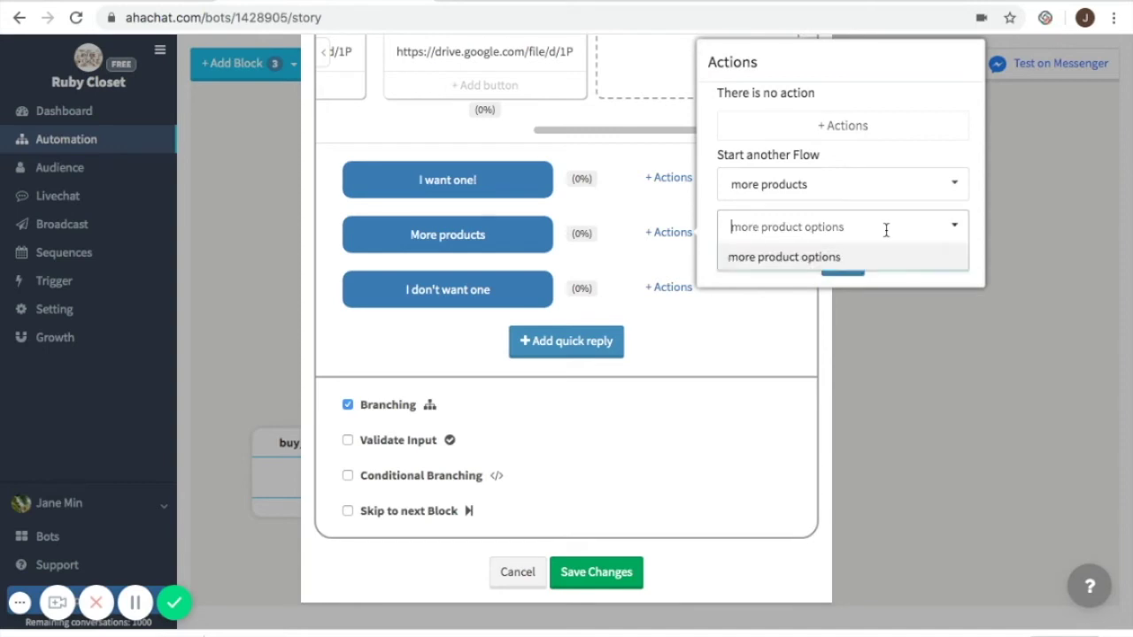
{"action": "left_click", "coordinate": [848, 258]}
{"action": "left_click", "coordinate": [842, 262]}
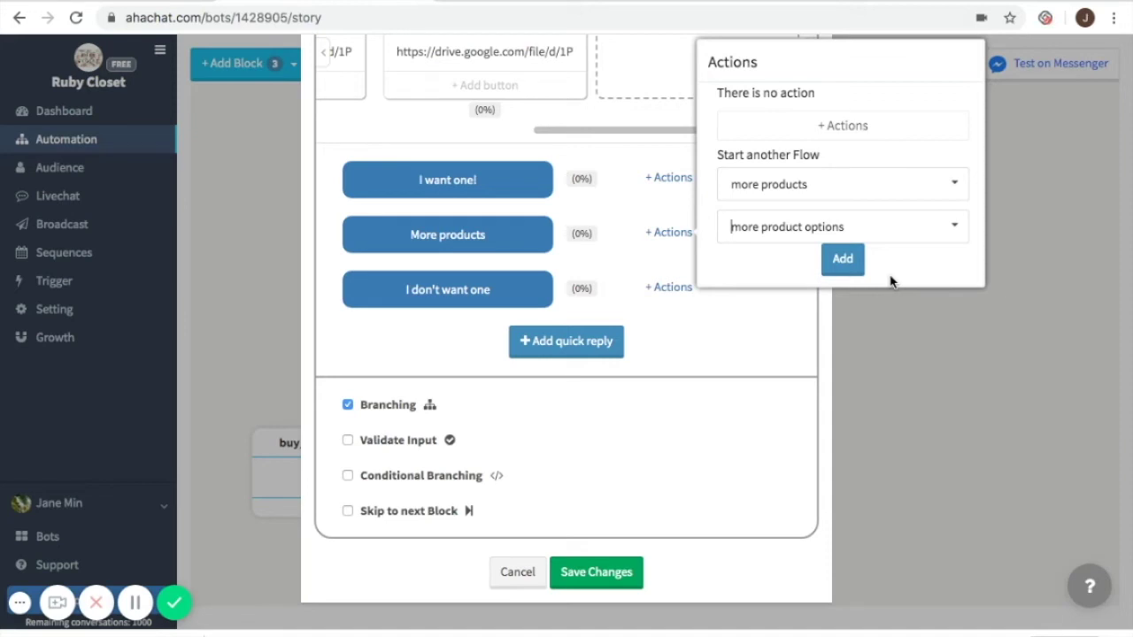
{"action": "left_click", "coordinate": [843, 260]}
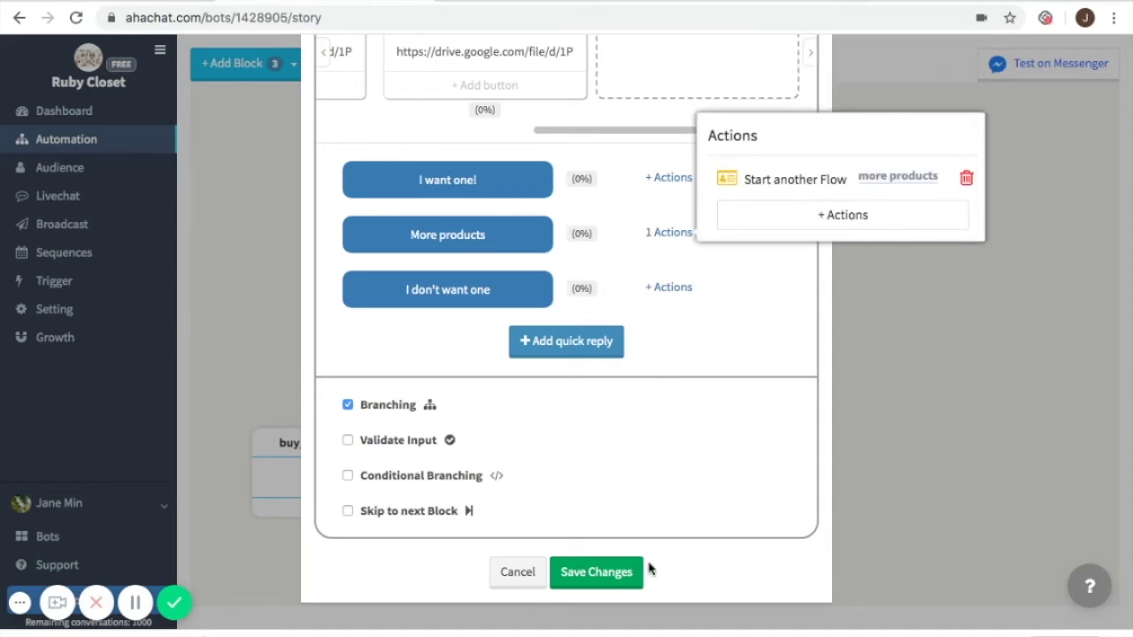
Step: Save the yes block and reconnect its "I want one!" output to the buy_product block
{"action": "left_click", "coordinate": [610, 579]}
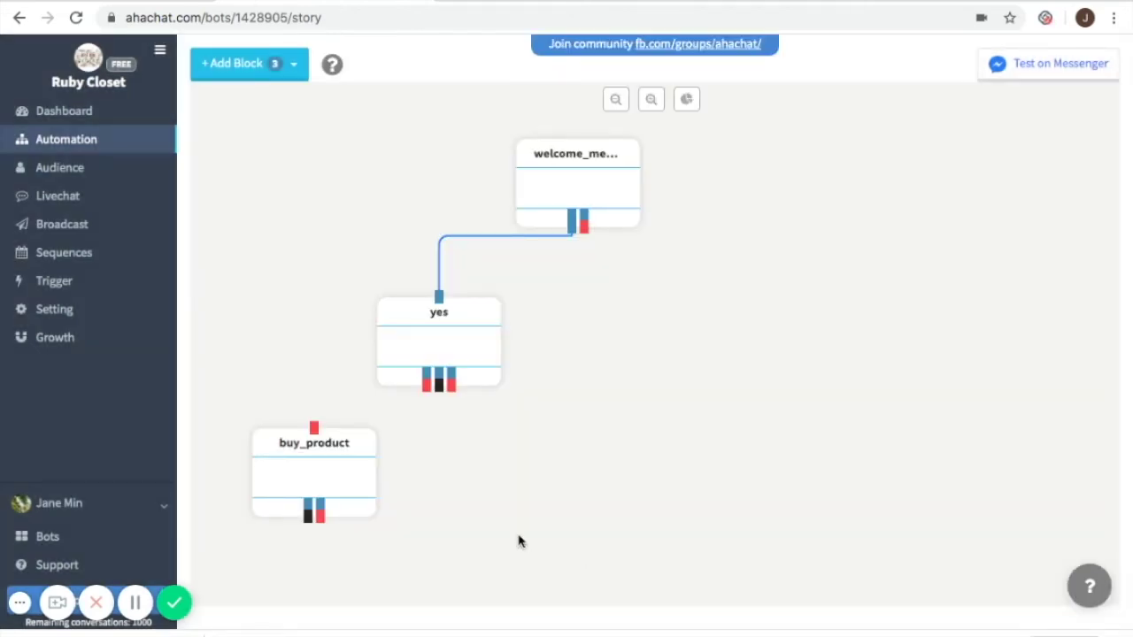
{"action": "left_click_drag", "start_coordinate": [429, 390], "coordinate": [314, 431]}
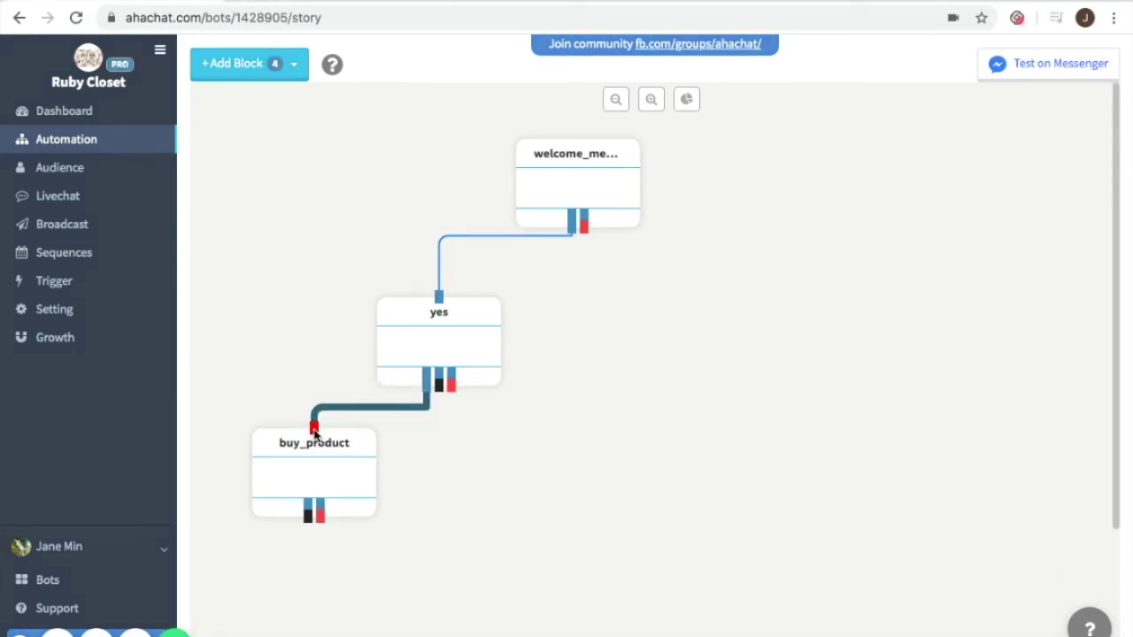
{"action": "left_click_drag", "start_coordinate": [314, 432], "coordinate": [314, 431]}
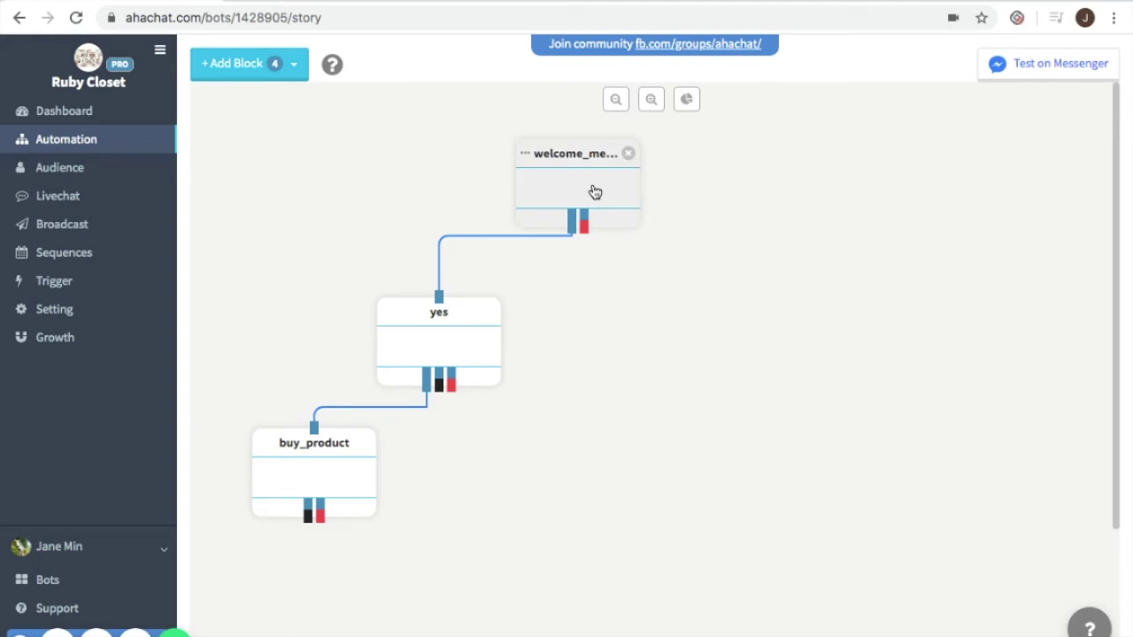
Step: Add another conversation block to the right of yes on the canvas and name it no
{"action": "left_click", "coordinate": [272, 66]}
{"action": "left_click", "coordinate": [277, 101]}
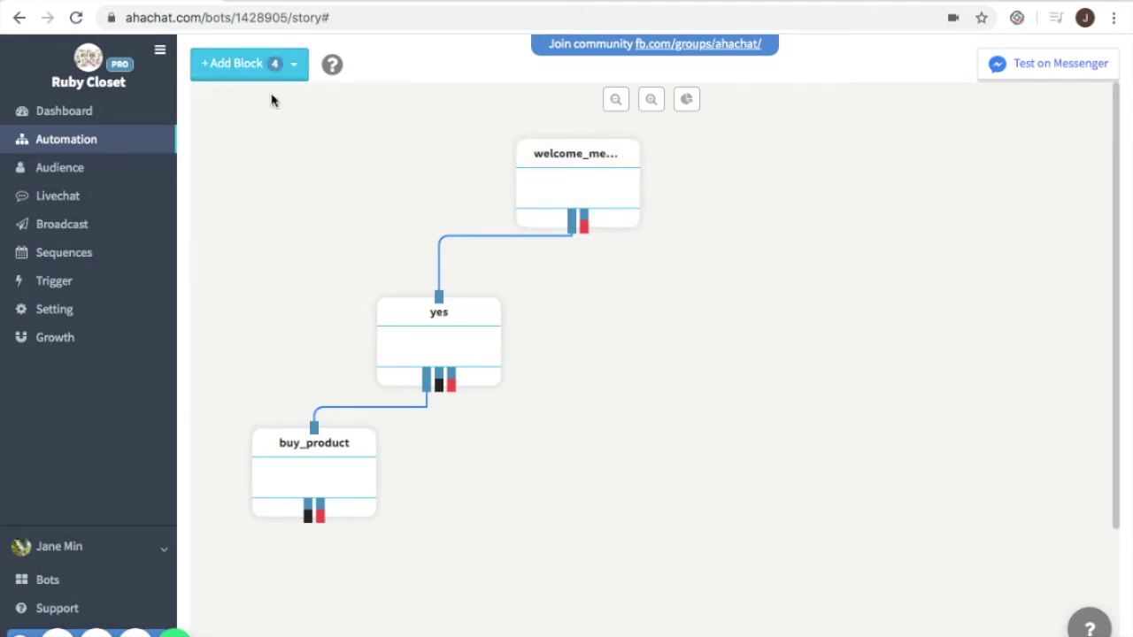
{"action": "left_click_drag", "start_coordinate": [308, 179], "coordinate": [756, 419]}
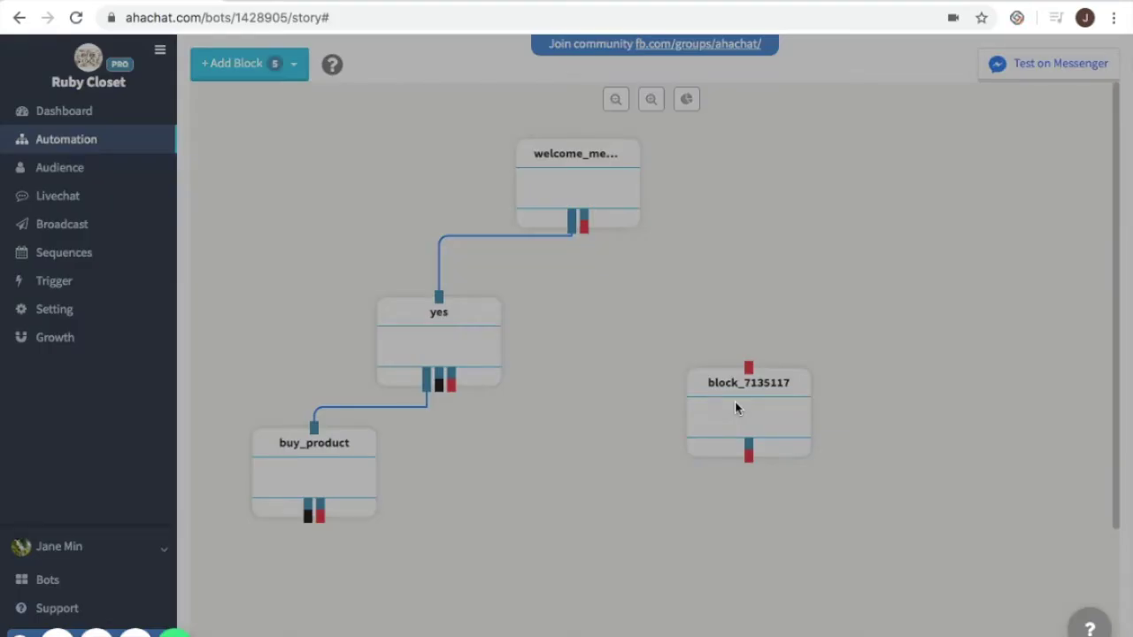
{"action": "left_click", "coordinate": [737, 407]}
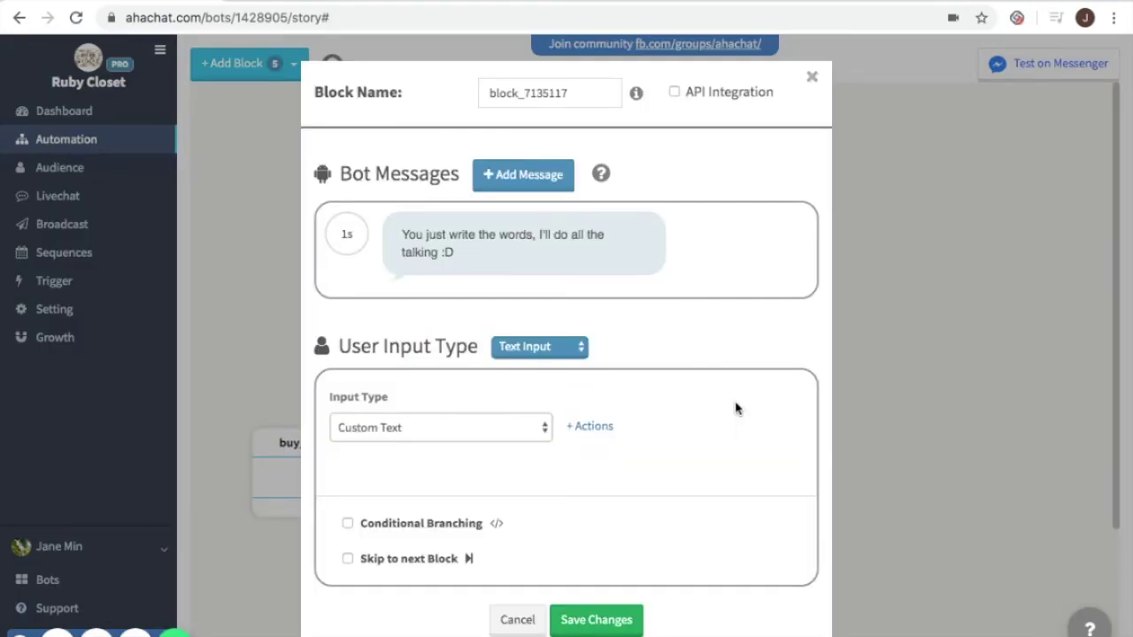
{"action": "left_click", "coordinate": [569, 97]}
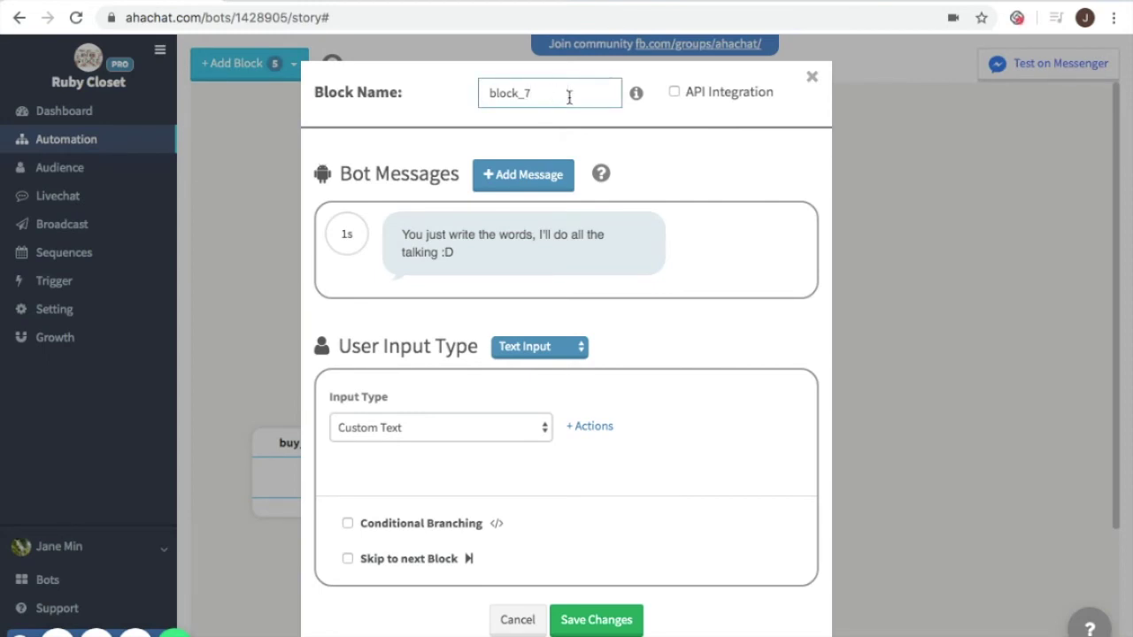
{"action": "type", "text": "no"}
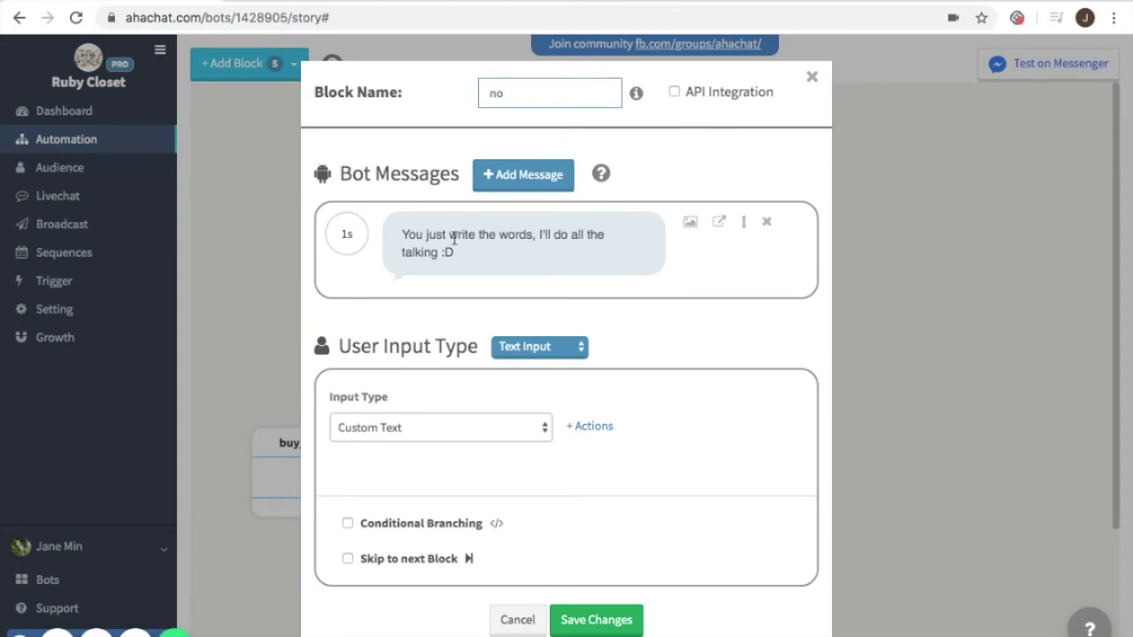
Step: Replace the bot message with "No, problem! If you want to receive news on our promos and discounts, simply confirm your email below!"
{"action": "left_click", "coordinate": [458, 254]}
{"action": "left_click_drag", "start_coordinate": [458, 254], "coordinate": [396, 236]}
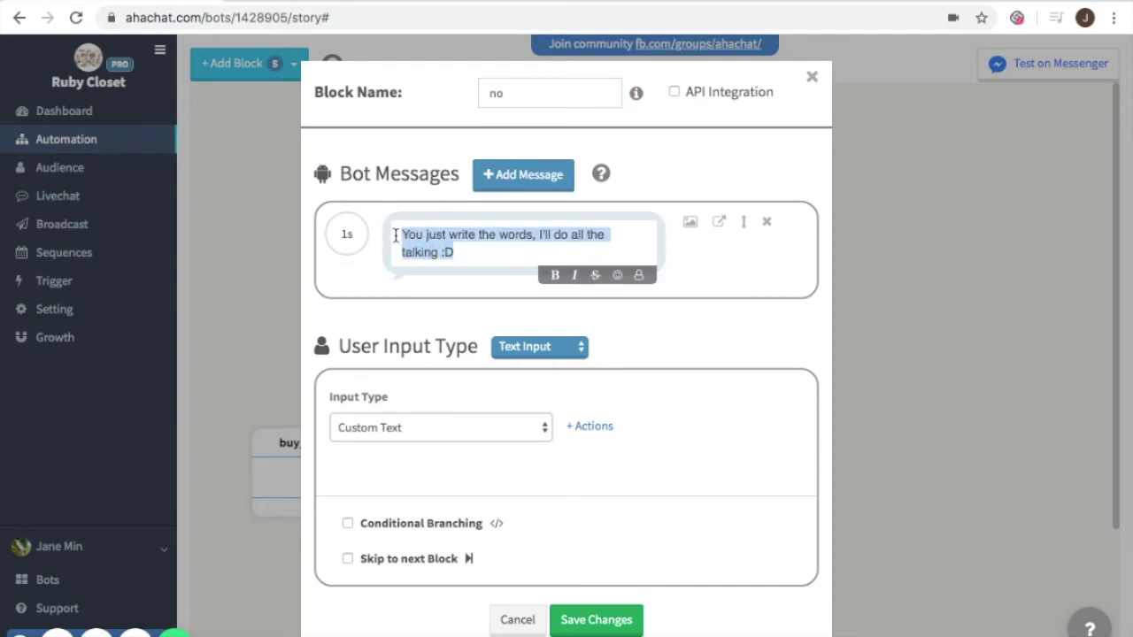
{"action": "key", "text": "BackSpace"}
{"action": "type", "text": "No, problem! If you want to receive news on our promos and discounts, simply confirm your email below!"}
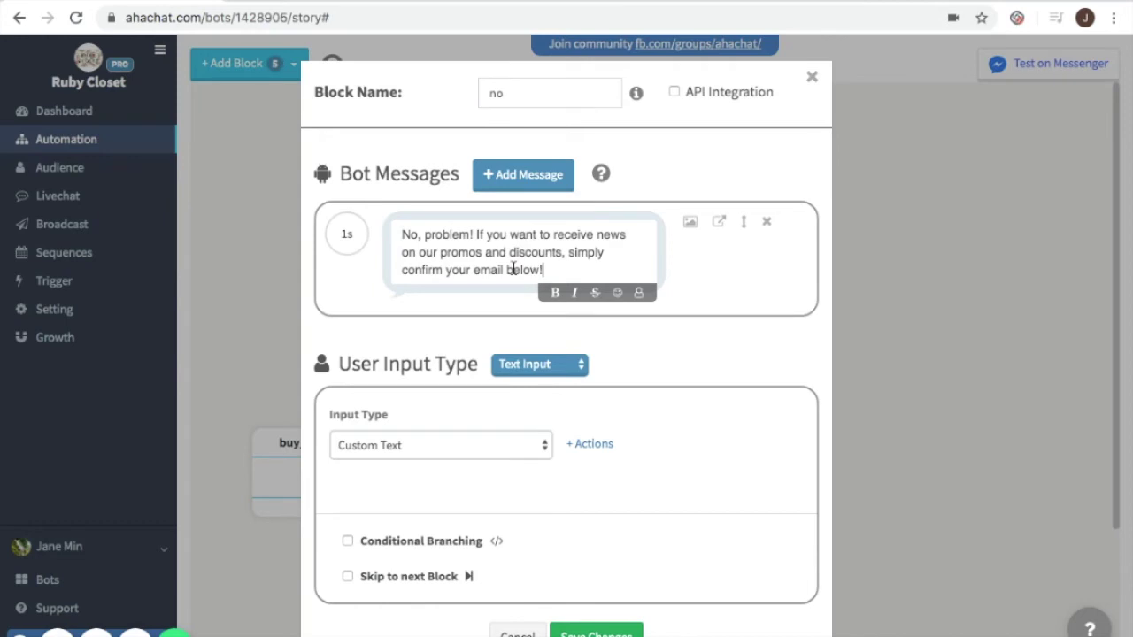
Step: Set the no block's text input type to Email and save the block
{"action": "left_click", "coordinate": [541, 454]}
{"action": "left_click", "coordinate": [532, 478]}
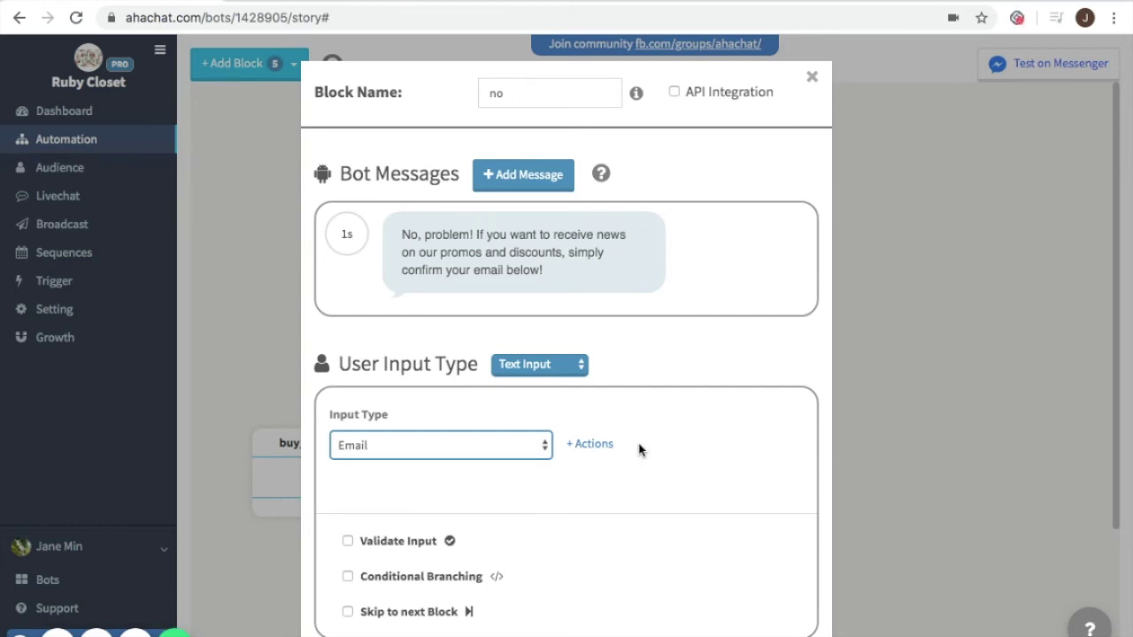
{"action": "scroll", "coordinate": [640, 450], "scroll_direction": "down", "scroll_amount": 1}
{"action": "left_click", "coordinate": [614, 627]}
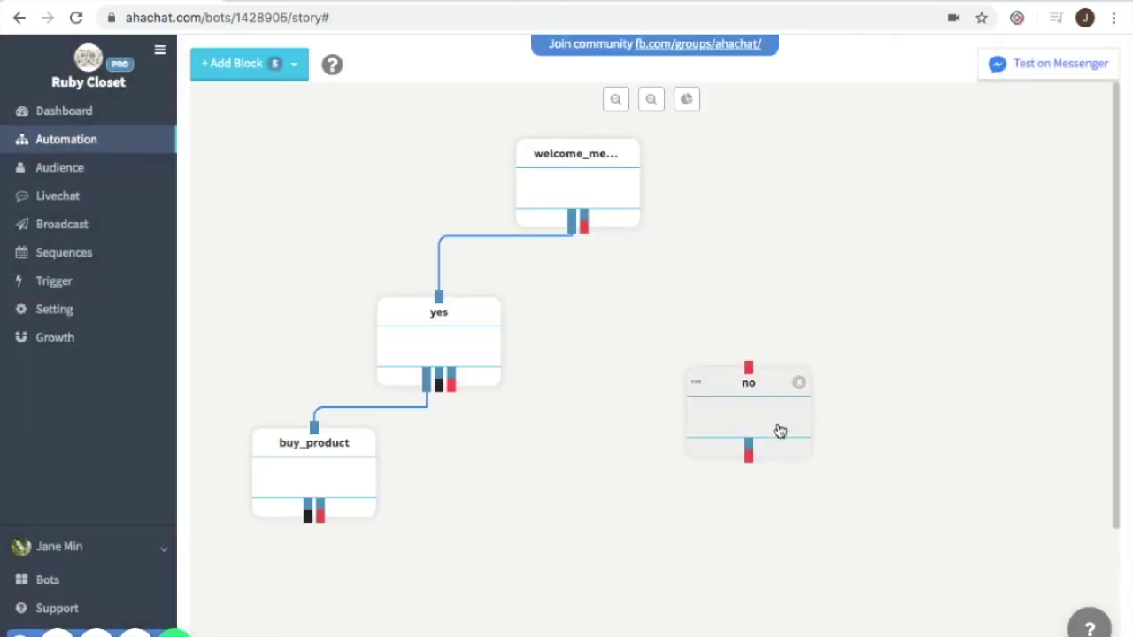
Step: Connect the remaining welcome_message, yes and buy_product outputs to the no block, and move that block farther down and to the right
{"action": "left_click_drag", "start_coordinate": [766, 422], "coordinate": [764, 471]}
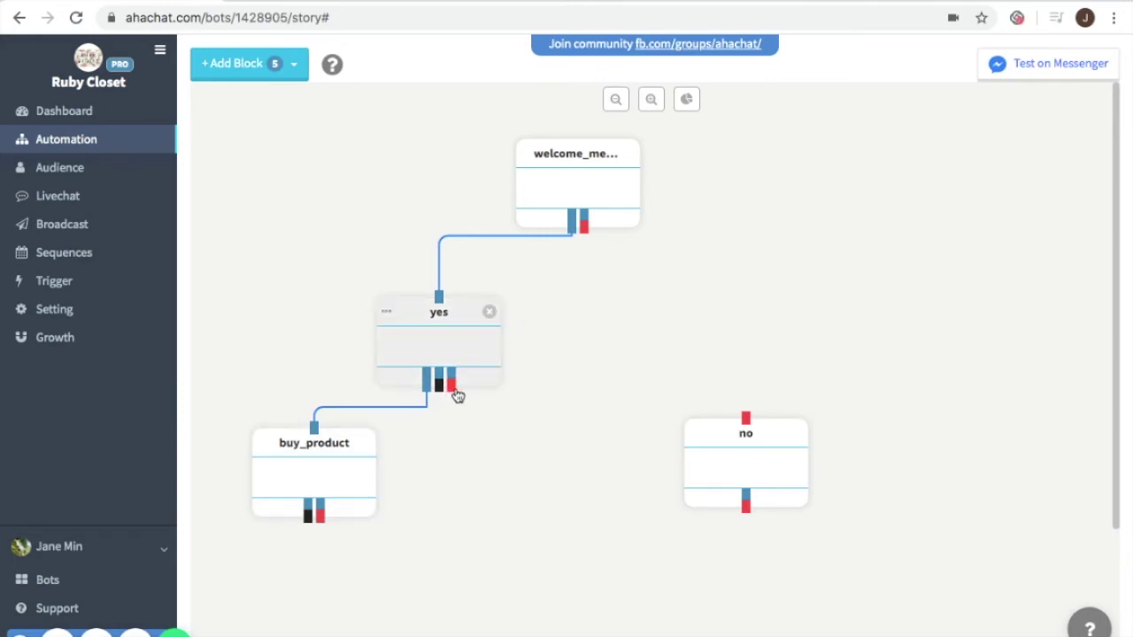
{"action": "left_click_drag", "start_coordinate": [584, 227], "coordinate": [749, 430]}
{"action": "left_click_drag", "start_coordinate": [453, 390], "coordinate": [748, 421]}
{"action": "left_click_drag", "start_coordinate": [320, 514], "coordinate": [746, 422]}
{"action": "left_click_drag", "start_coordinate": [771, 463], "coordinate": [896, 515]}
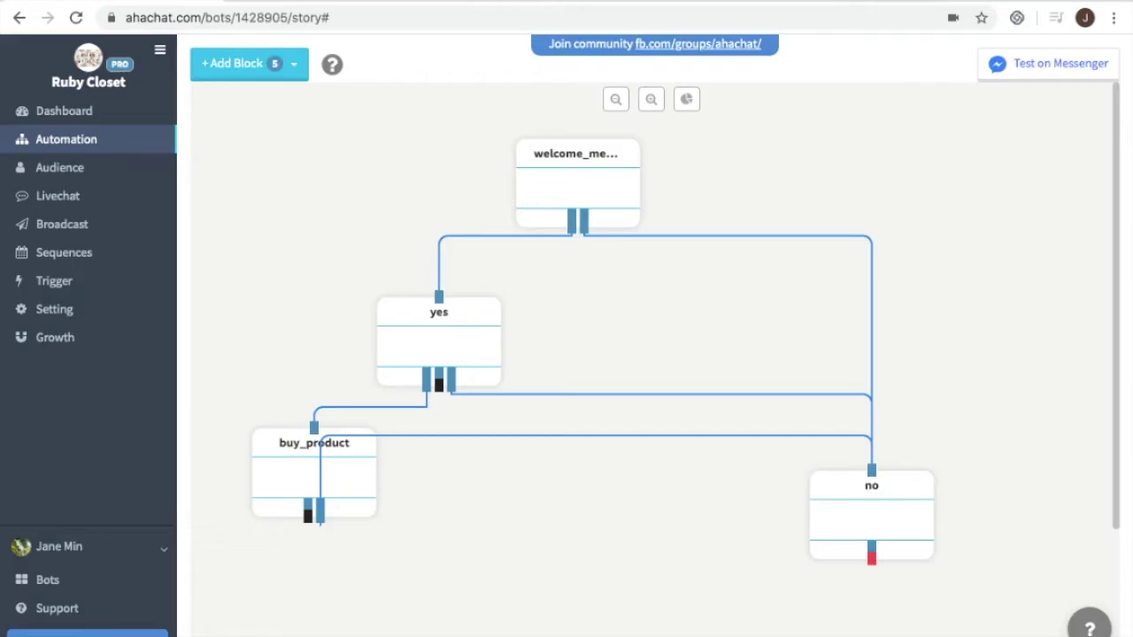
Step: Test the bot on Messenger, switching to Facebook and answering its chat with "Yes, show me." and "I want one!"
{"action": "left_click", "coordinate": [1038, 70]}
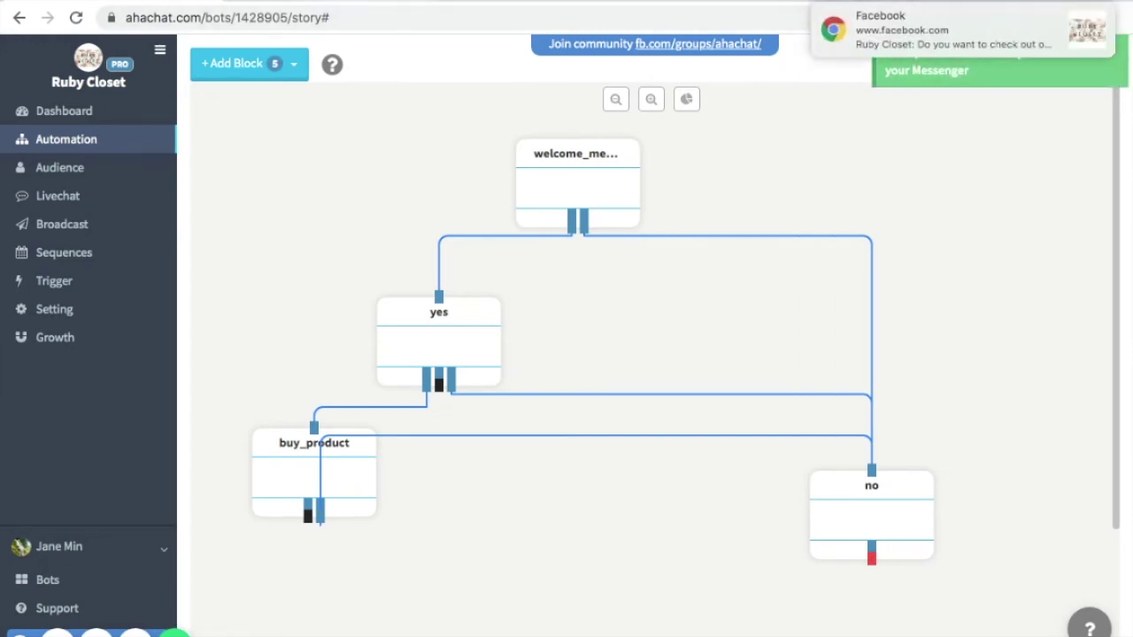
{"action": "left_click", "coordinate": [362, 2]}
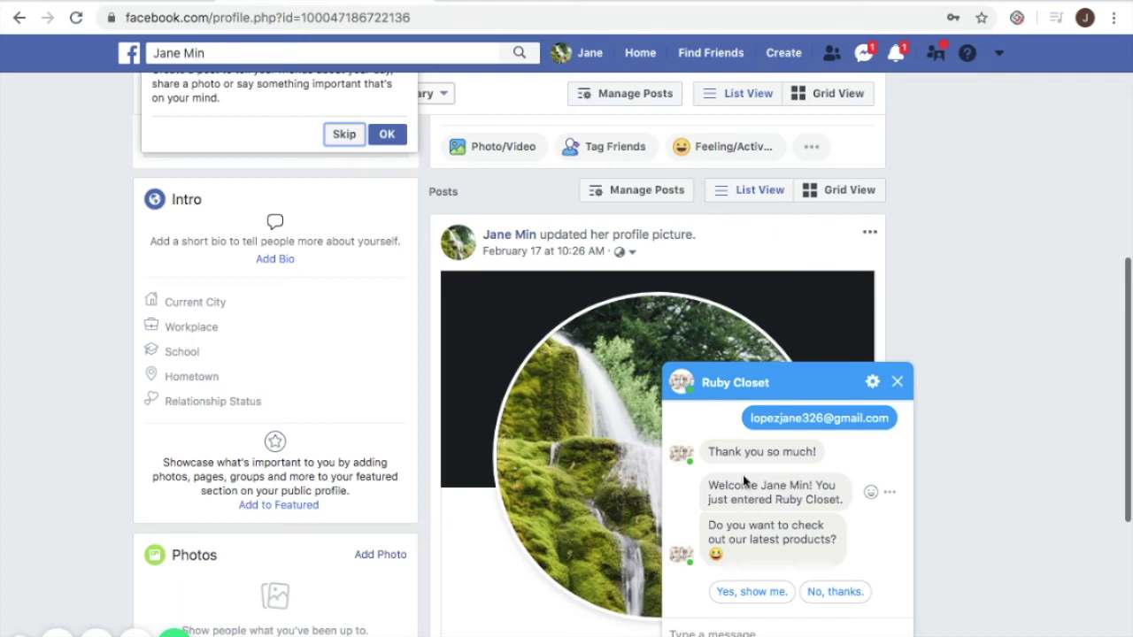
{"action": "left_click", "coordinate": [750, 591]}
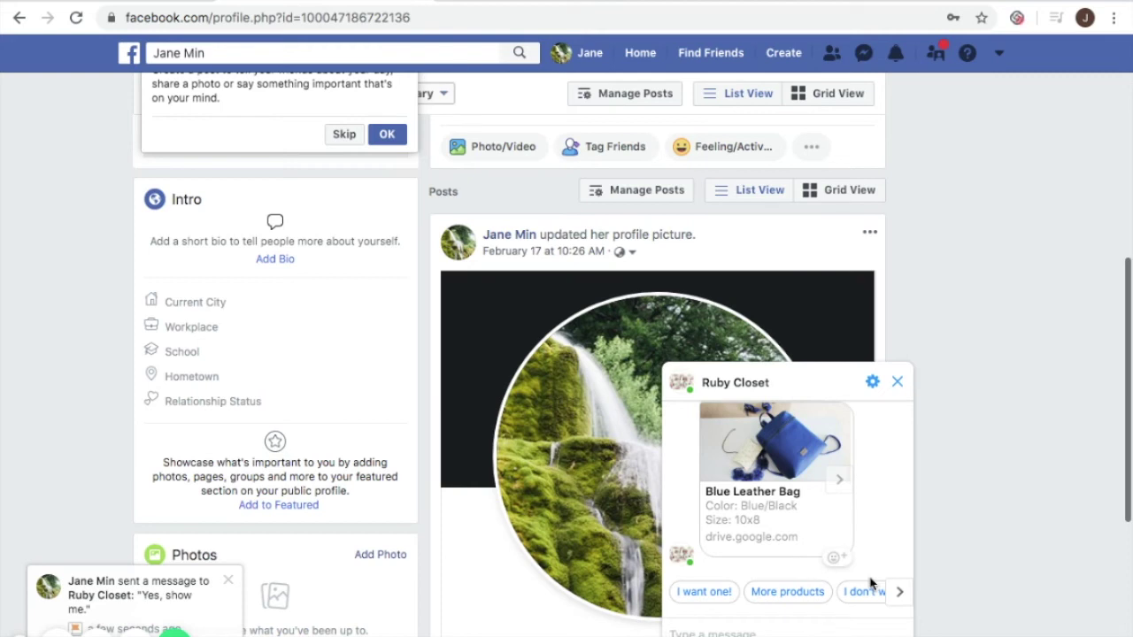
{"action": "left_click", "coordinate": [704, 593]}
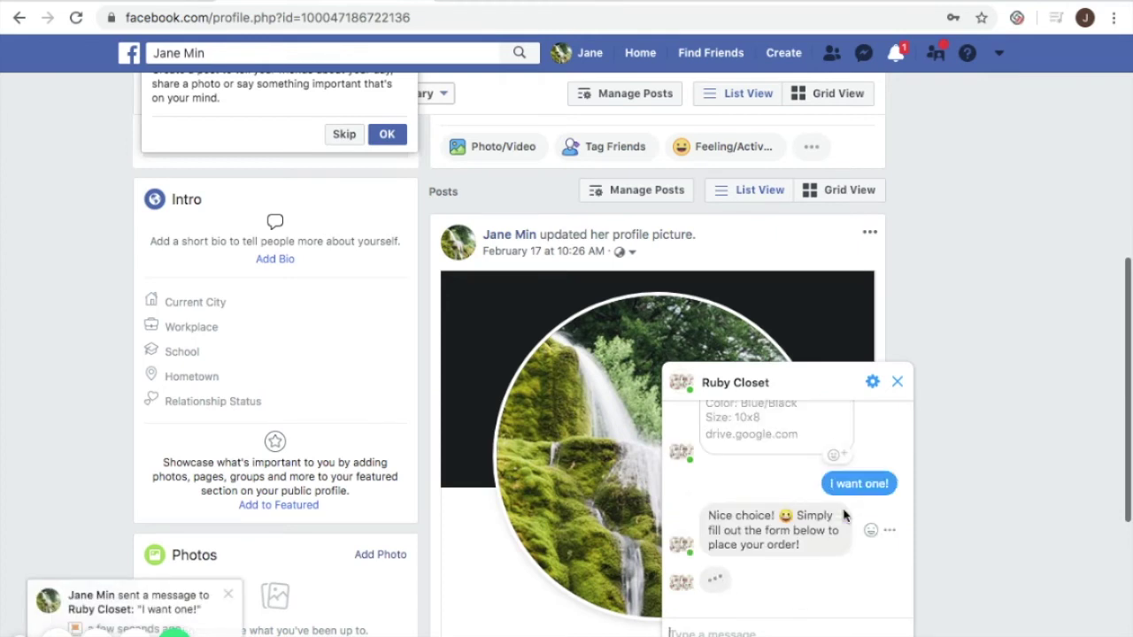
Step: Browse the product cards in the Ruby Closet chat through to the Handbag card, returning to the first card
{"action": "scroll", "coordinate": [841, 469], "scroll_direction": "up", "scroll_amount": 3}
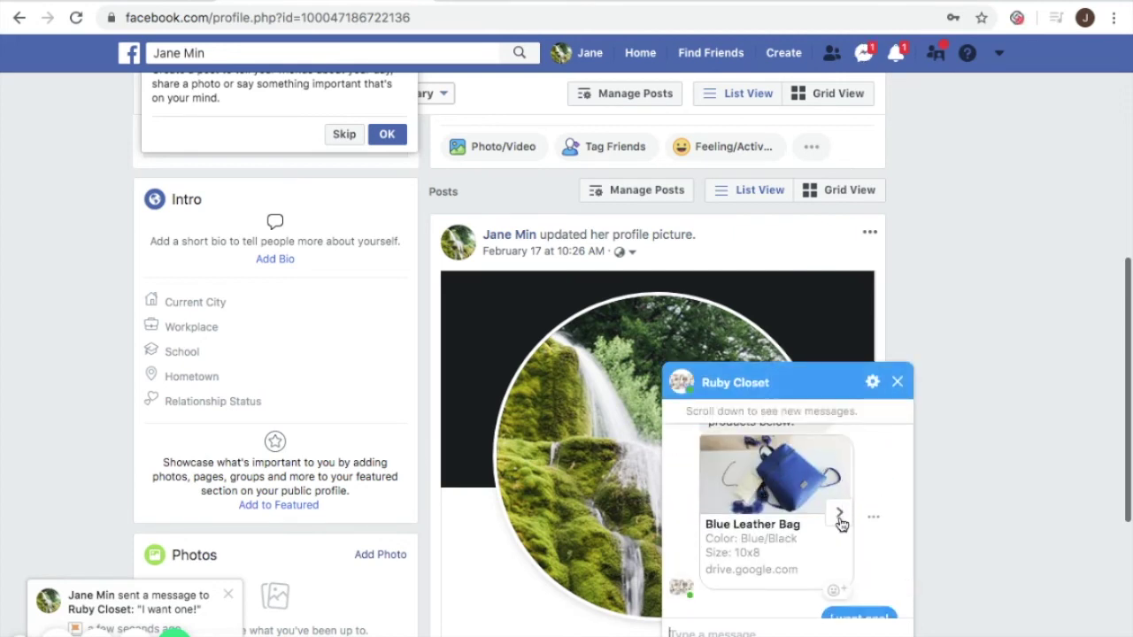
{"action": "left_click", "coordinate": [840, 515]}
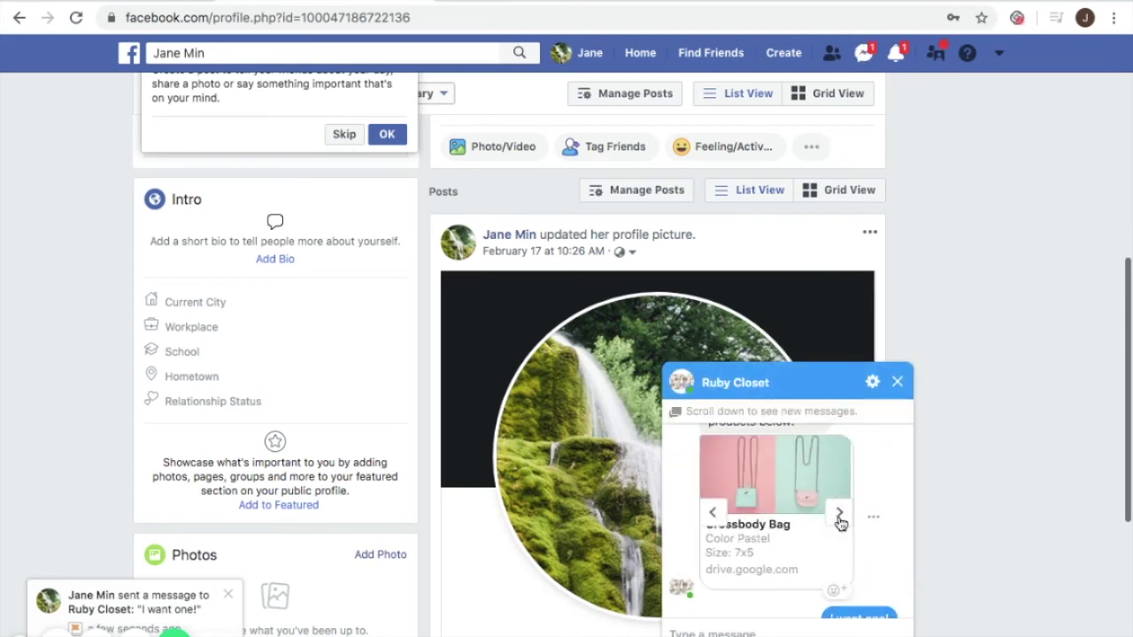
{"action": "left_click", "coordinate": [840, 515]}
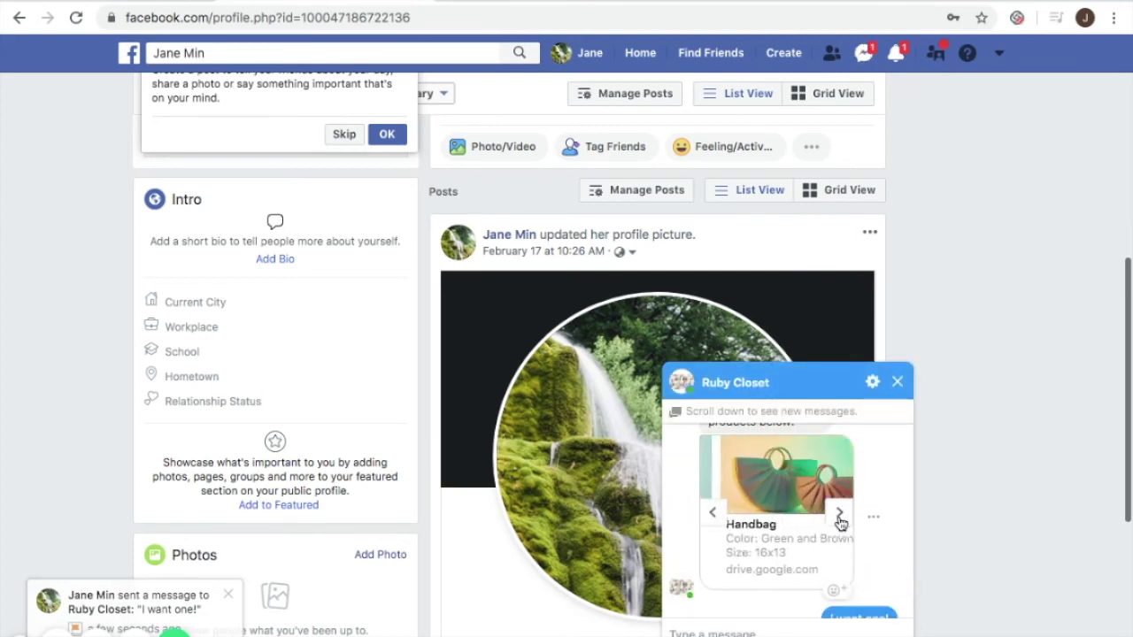
{"action": "left_click", "coordinate": [714, 519]}
{"action": "left_click", "coordinate": [715, 520]}
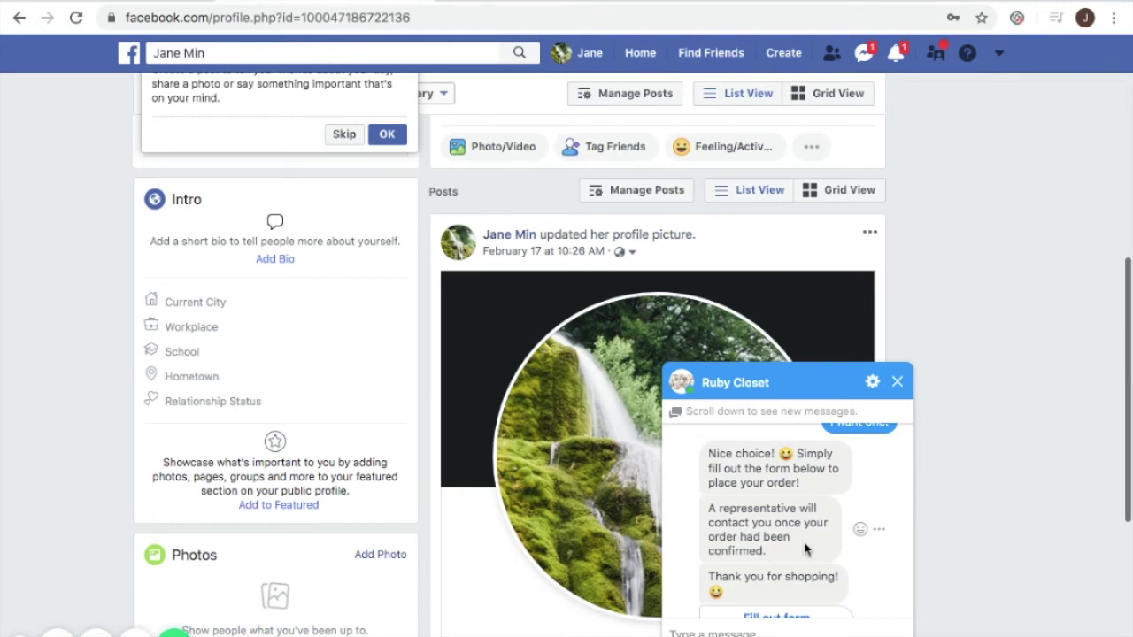
Step: Answer the bot's order form message with "I changed my mind" and submit the suggested email address
{"action": "scroll", "coordinate": [804, 550], "scroll_direction": "down", "scroll_amount": 2}
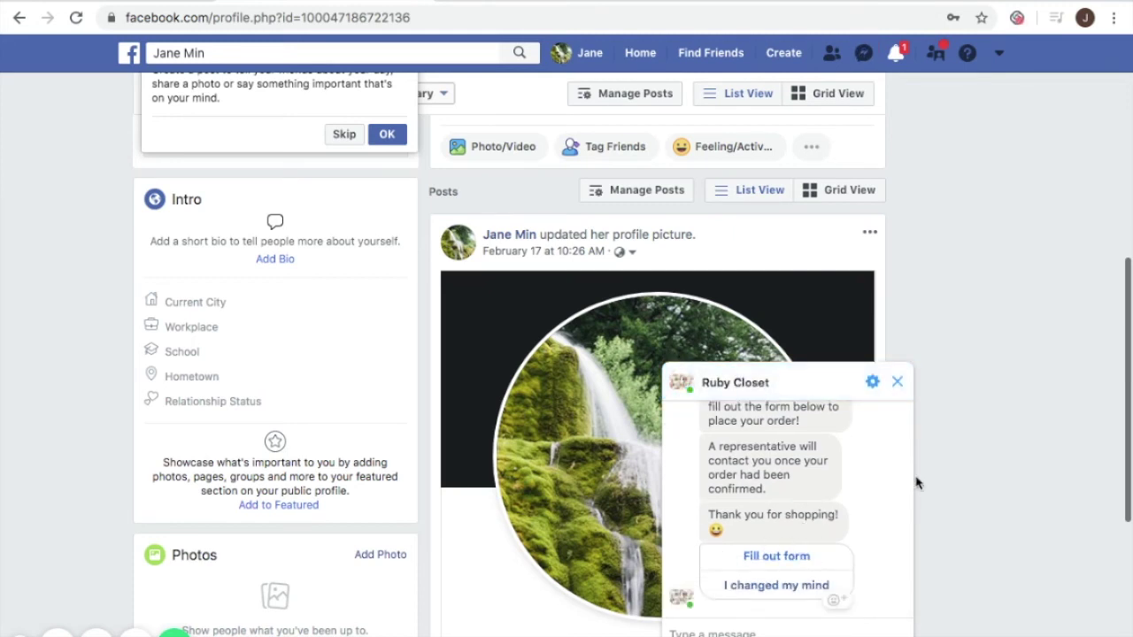
{"action": "left_click", "coordinate": [776, 585]}
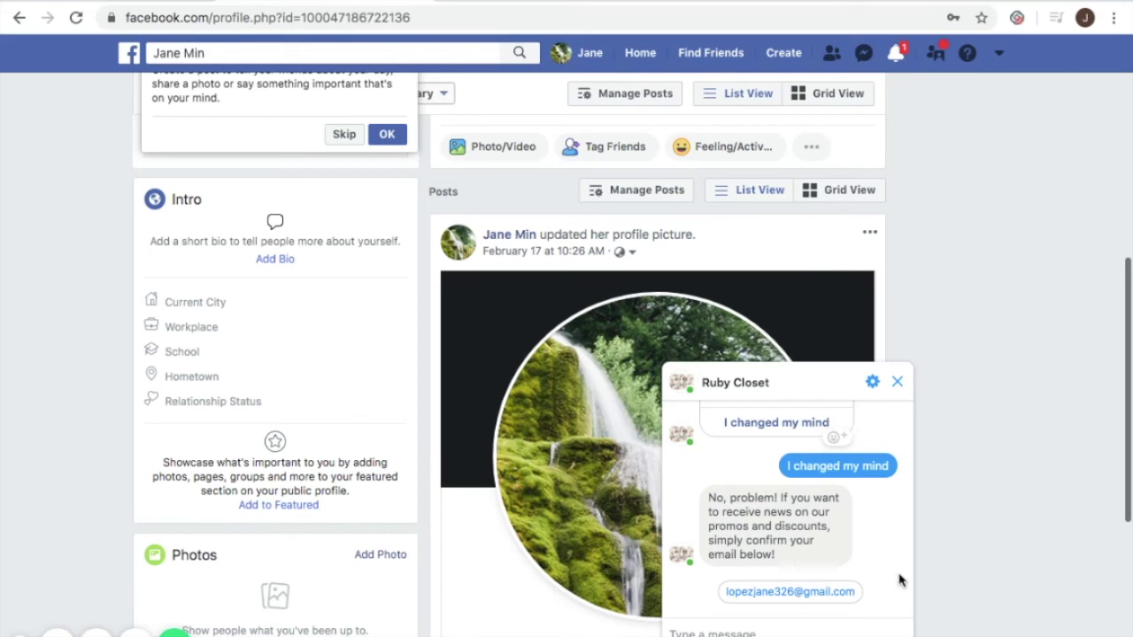
{"action": "left_click", "coordinate": [838, 599]}
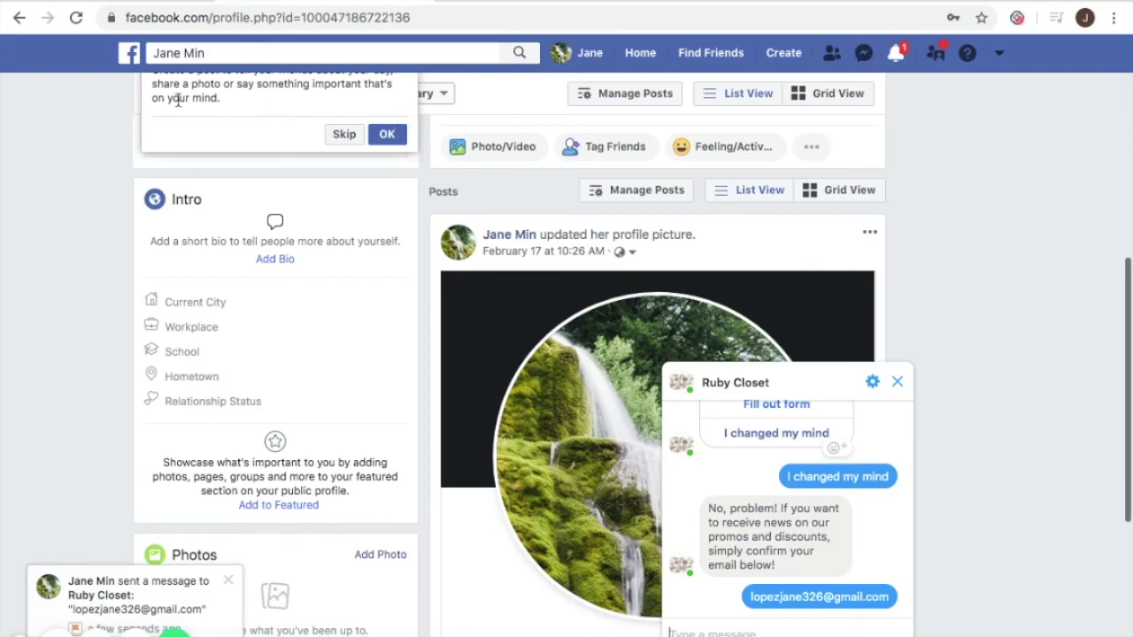
Step: Switch back to AhaChat and open the default message flow for editing
{"action": "key", "text": "ctrl+Tab"}
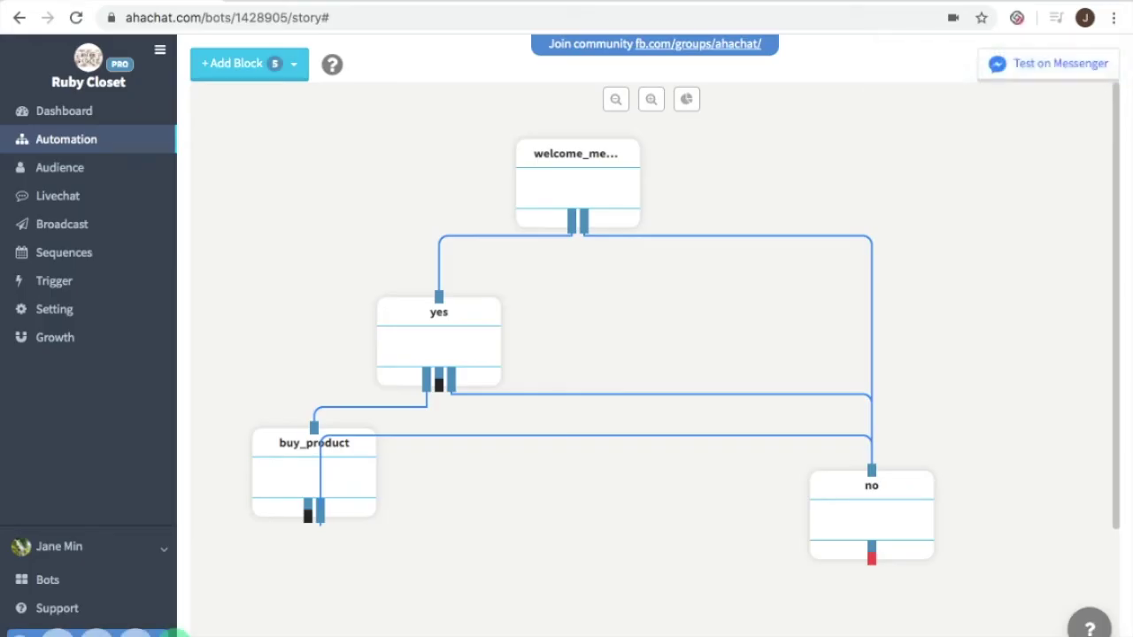
{"action": "left_click", "coordinate": [122, 142]}
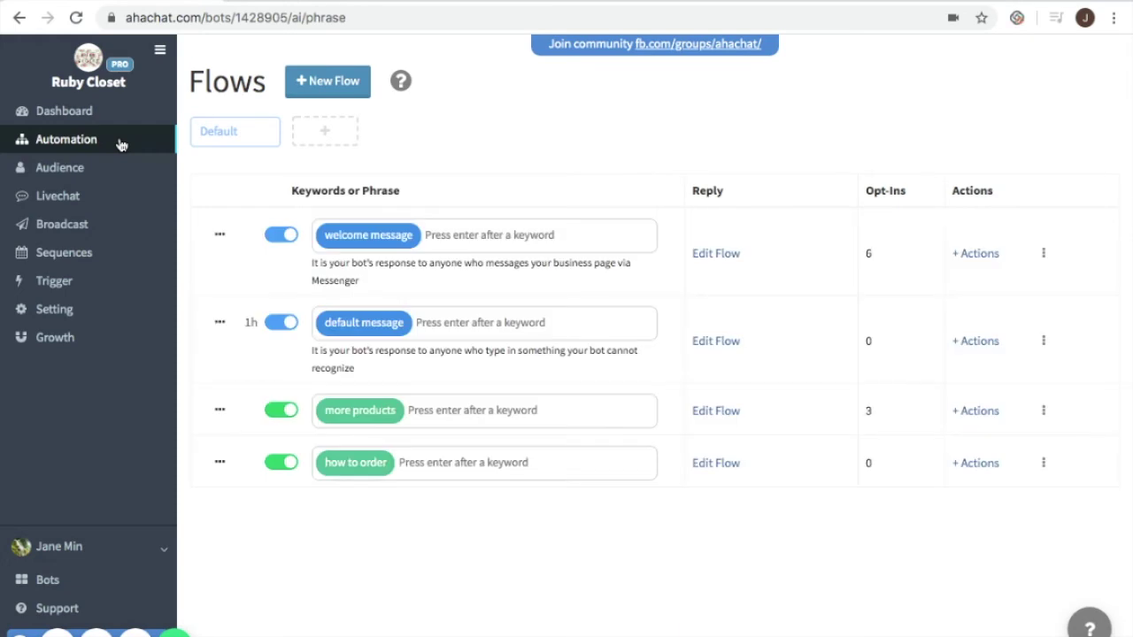
{"action": "mouse_move", "coordinate": [406, 327]}
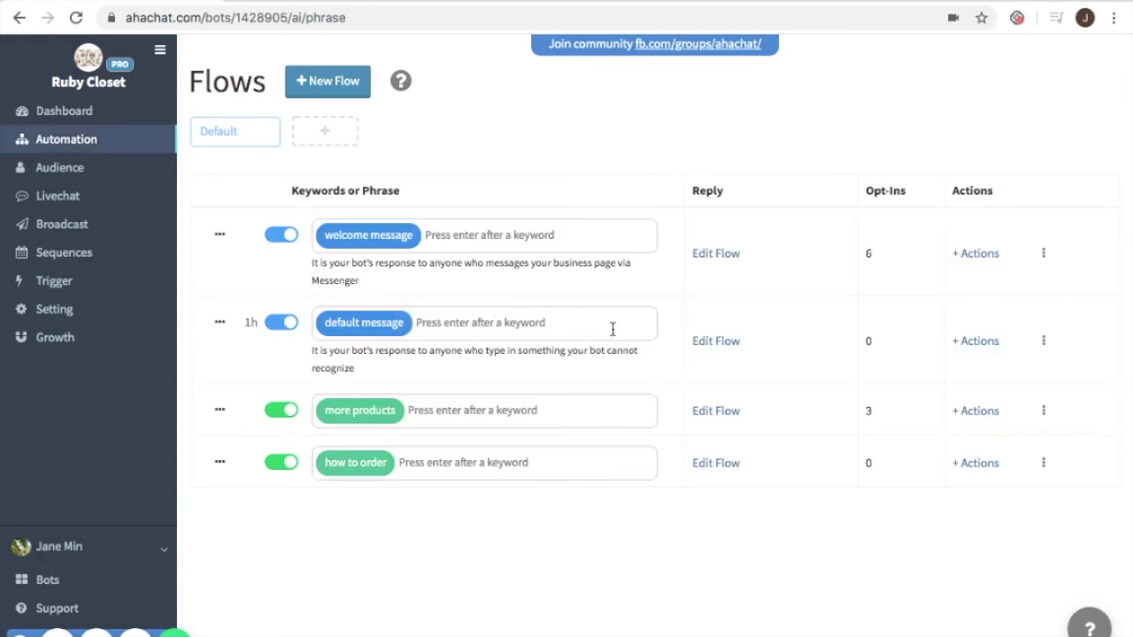
{"action": "left_click", "coordinate": [719, 341]}
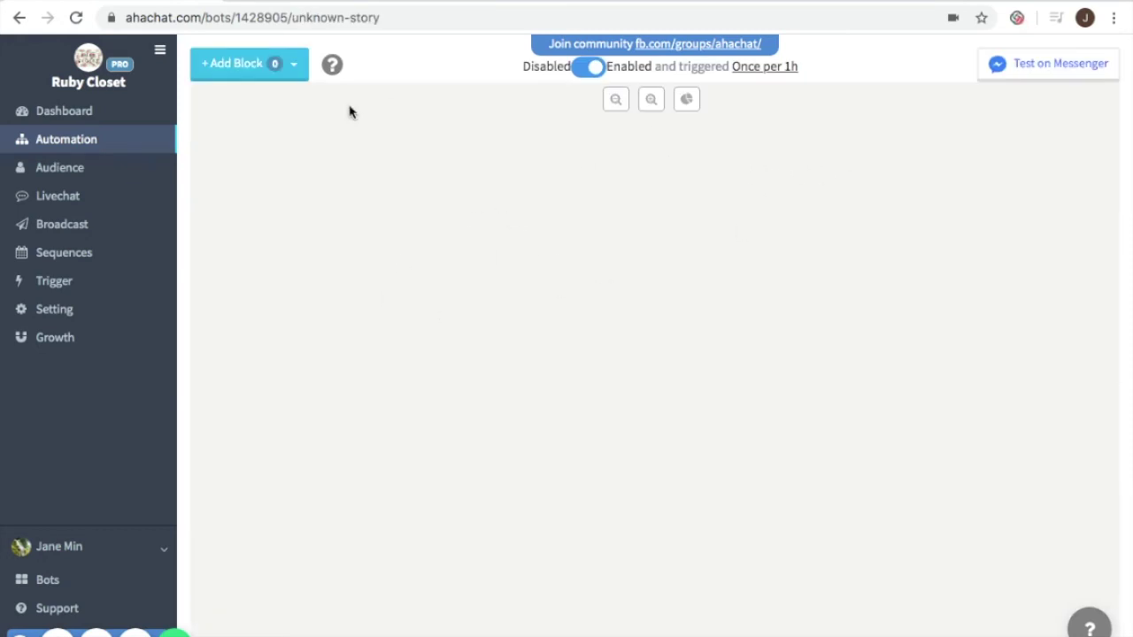
Step: Add a new block to the default message flow and move it to the upper middle of the canvas
{"action": "left_click", "coordinate": [273, 63]}
{"action": "left_click", "coordinate": [270, 111]}
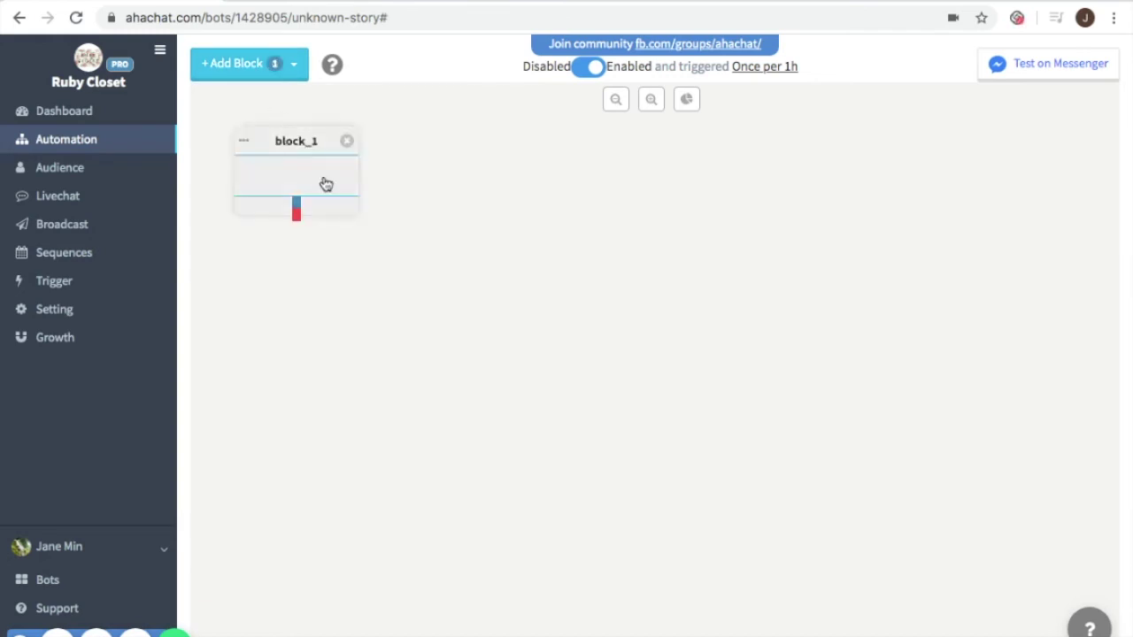
{"action": "left_click_drag", "start_coordinate": [325, 183], "coordinate": [695, 273]}
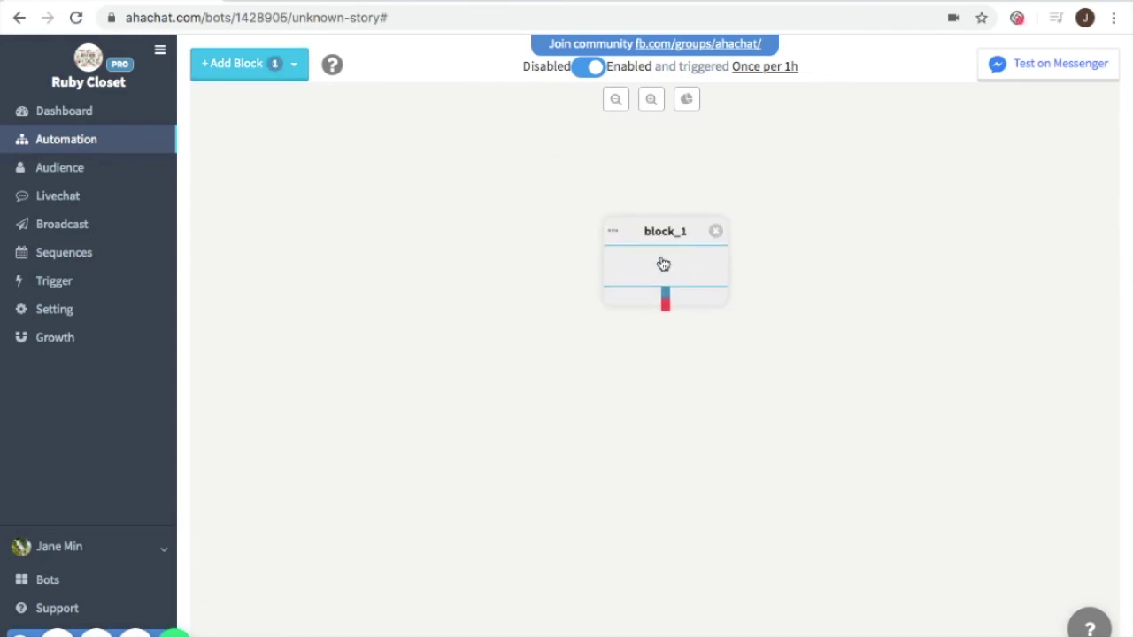
Step: Open the new block and rename it default_message
{"action": "left_click", "coordinate": [660, 263]}
{"action": "left_click", "coordinate": [551, 91]}
{"action": "key", "text": "BackSpace"}
{"action": "key", "text": "BackSpace"}
{"action": "key", "text": "BackSpace"}
{"action": "key", "text": "BackSpace"}
{"action": "key", "text": "BackSpace"}
{"action": "key", "text": "BackSpace"}
{"action": "key", "text": "BackSpace"}
{"action": "type", "text": "de"}
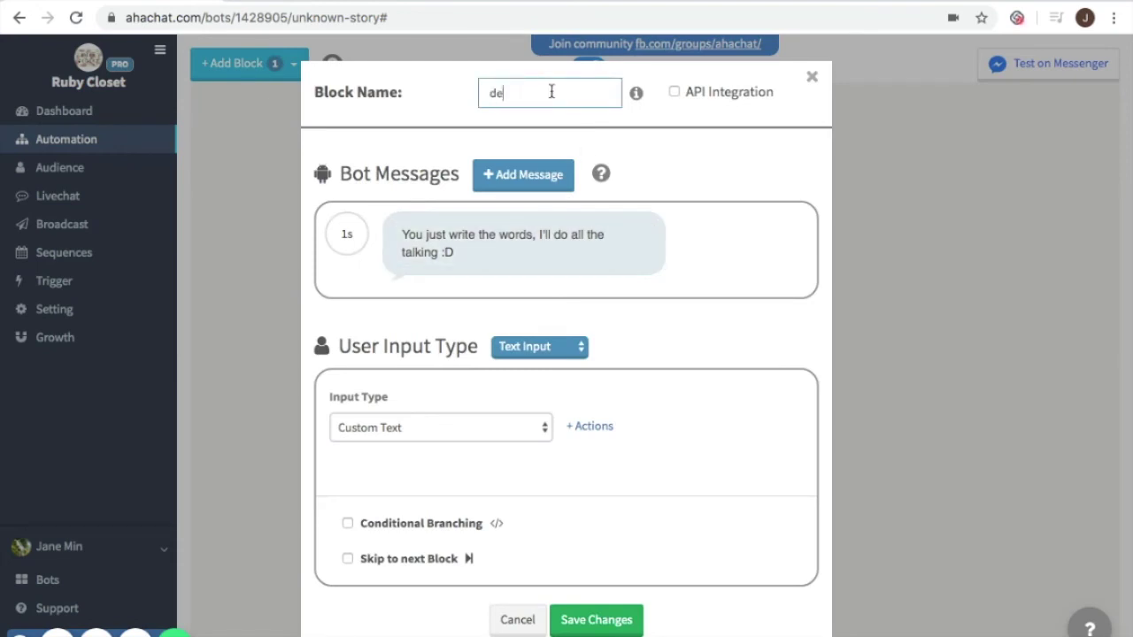
{"action": "type", "text": "fault_message"}
Step: Replace the bot message with "Oh no! Seems like I don't know the answer to that yet! Do you want to connect with a human representative?"
{"action": "left_click", "coordinate": [455, 256]}
{"action": "left_click_drag", "start_coordinate": [451, 256], "coordinate": [398, 223]}
{"action": "key", "text": "BackSpace"}
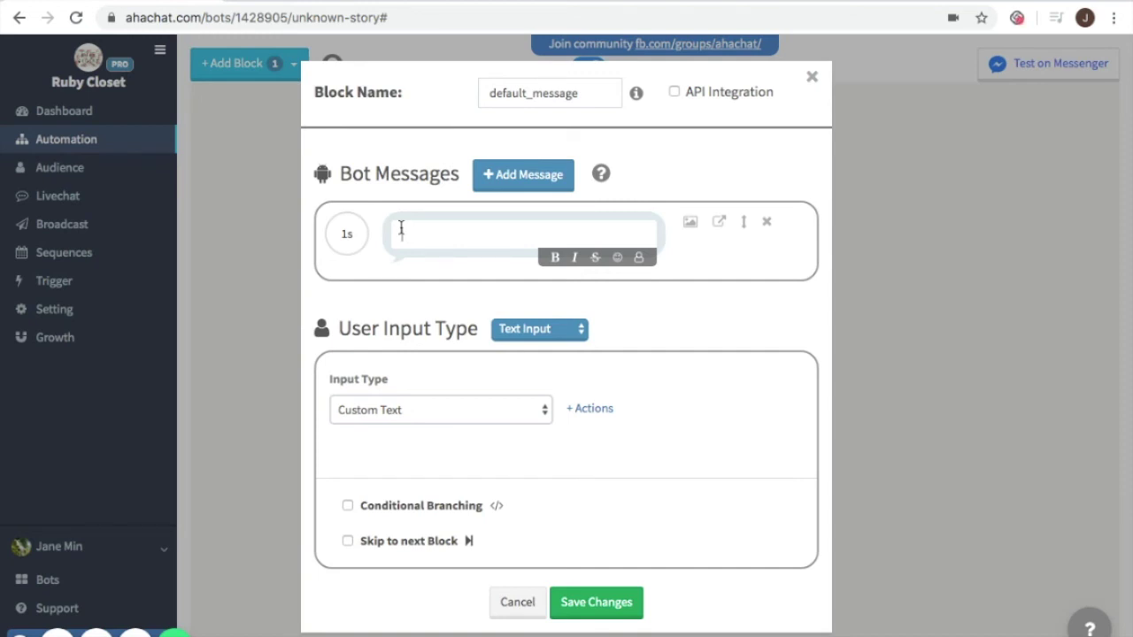
{"action": "type", "text": "Oh no! Seems like I don't know the answer to that yet! Do you want to connect with a human representative?"}
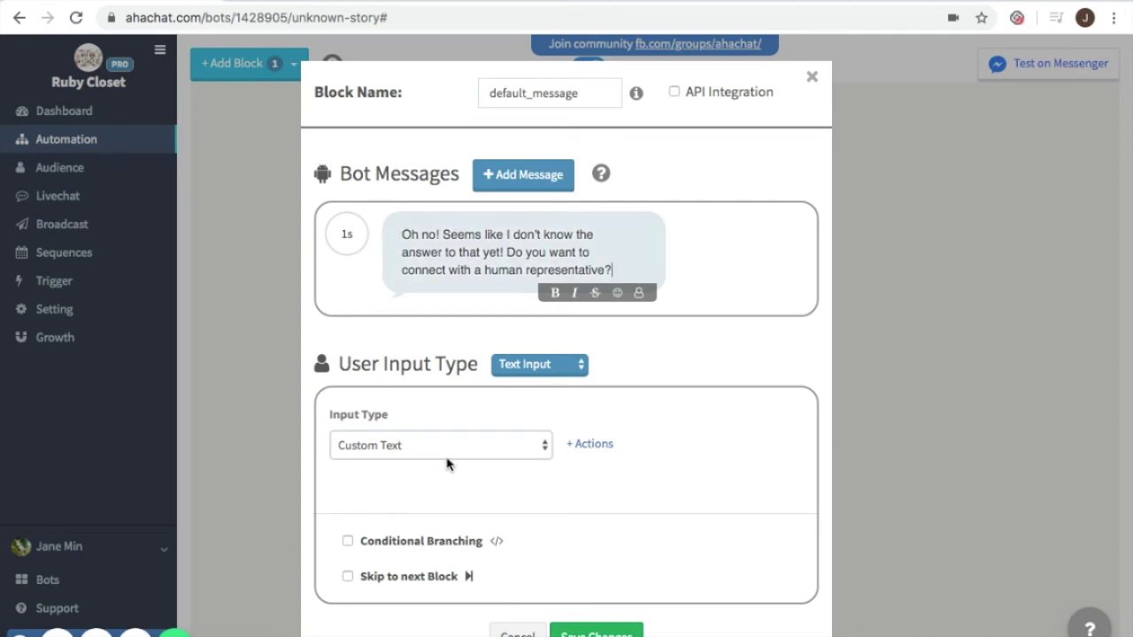
Step: Set the block's user input type to Quick Replies and name the first option "Yes, please"
{"action": "left_click", "coordinate": [564, 361]}
{"action": "left_click", "coordinate": [575, 383]}
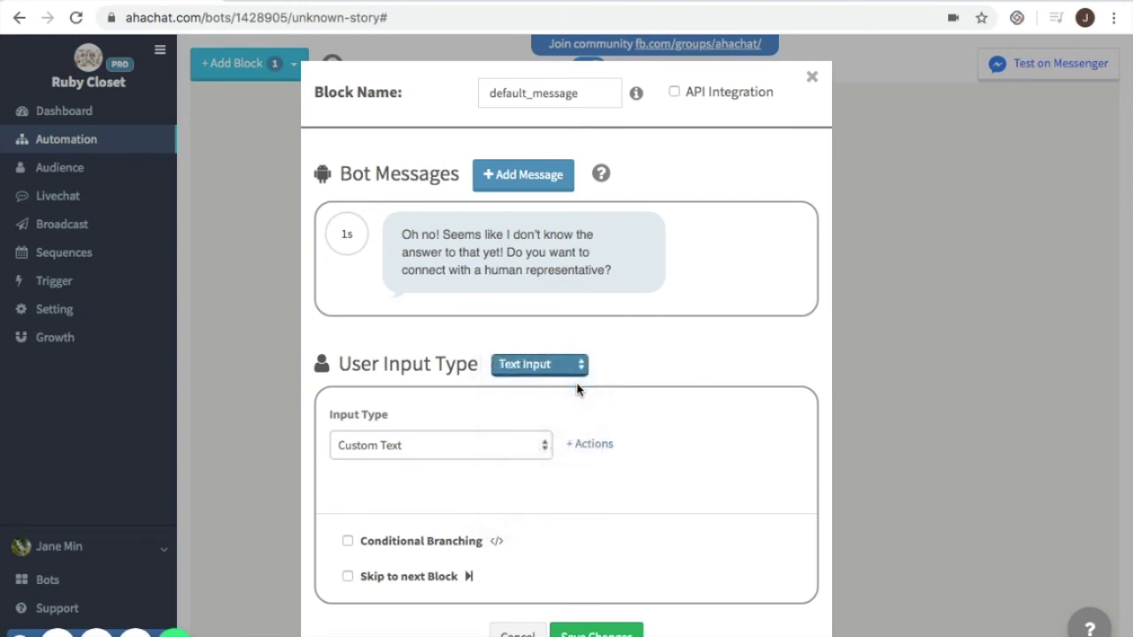
{"action": "left_click", "coordinate": [494, 424]}
{"action": "key", "text": "BackSpace"}
{"action": "key", "text": "BackSpace"}
{"action": "key", "text": "BackSpace"}
{"action": "key", "text": "BackSpace"}
{"action": "key", "text": "BackSpace"}
{"action": "key", "text": "BackSpace"}
{"action": "key", "text": "BackSpace"}
{"action": "key", "text": "BackSpace"}
{"action": "key", "text": "BackSpace"}
{"action": "key", "text": "BackSpace"}
{"action": "key", "text": "BackSpace"}
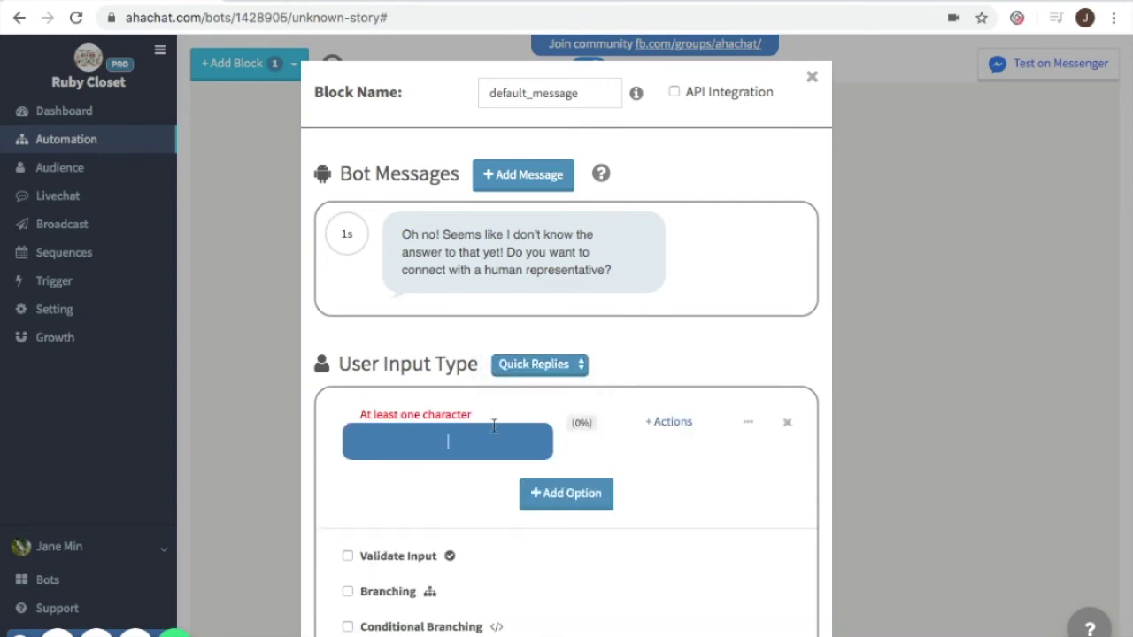
{"action": "type", "text": "Yes, I"}
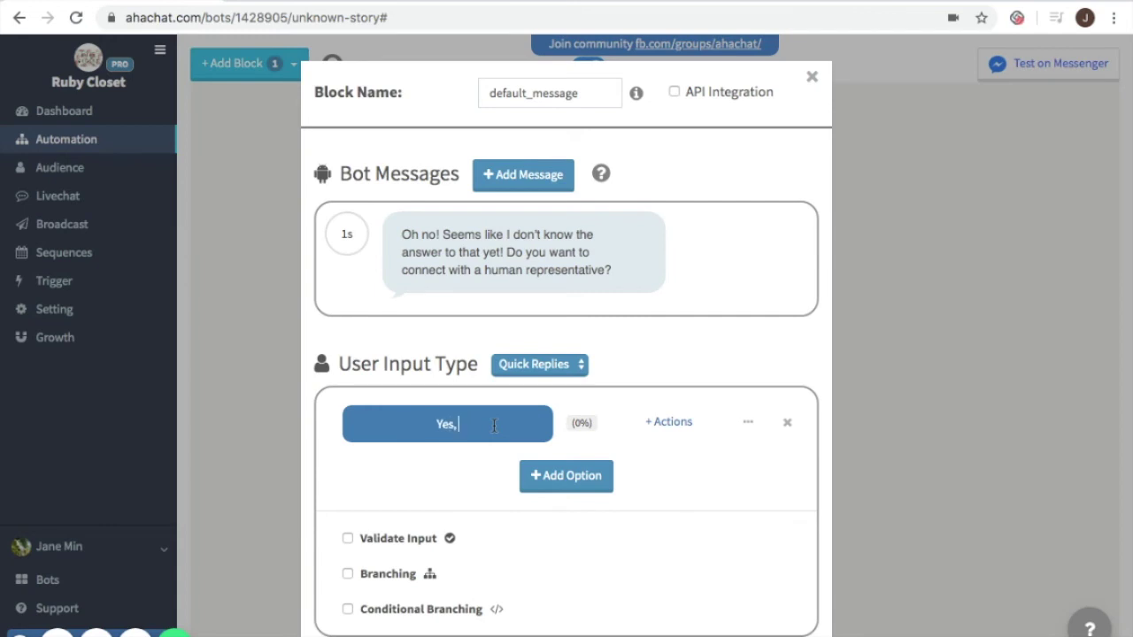
{"action": "key", "text": "BackSpace"}
{"action": "type", "text": "please"}
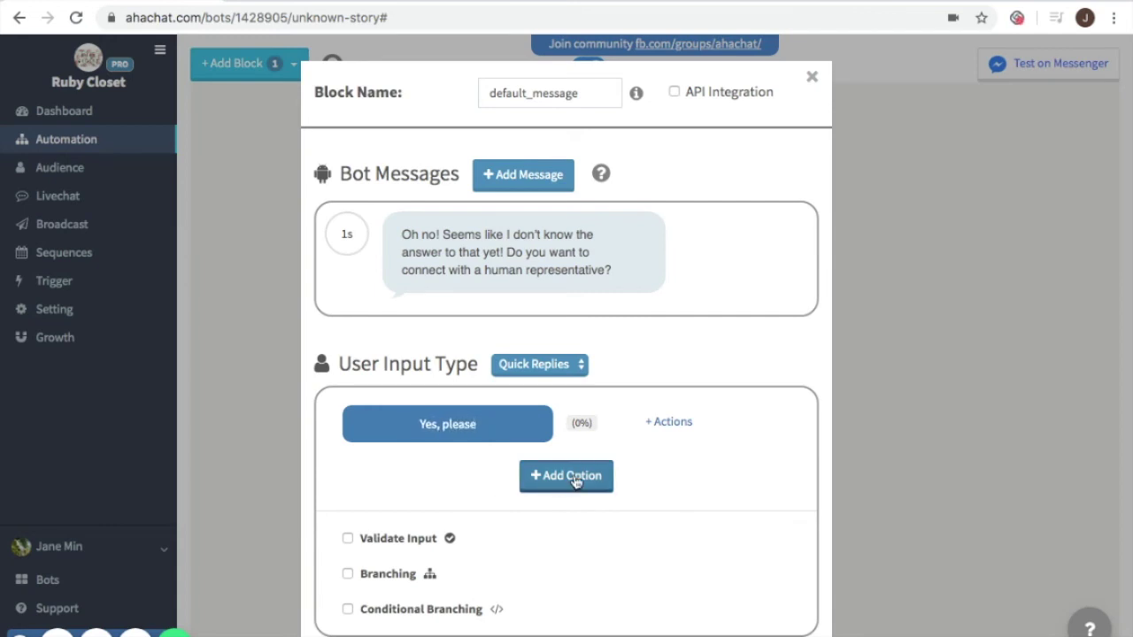
Step: Add a second quick reply option named "No, thanks"
{"action": "left_click", "coordinate": [574, 478]}
{"action": "left_click", "coordinate": [495, 480]}
{"action": "key", "text": "BackSpace"}
{"action": "key", "text": "BackSpace"}
{"action": "key", "text": "BackSpace"}
{"action": "key", "text": "BackSpace"}
{"action": "key", "text": "BackSpace"}
{"action": "key", "text": "BackSpace"}
{"action": "key", "text": "BackSpace"}
{"action": "key", "text": "BackSpace"}
{"action": "key", "text": "BackSpace"}
{"action": "key", "text": "BackSpace"}
{"action": "key", "text": "BackSpace"}
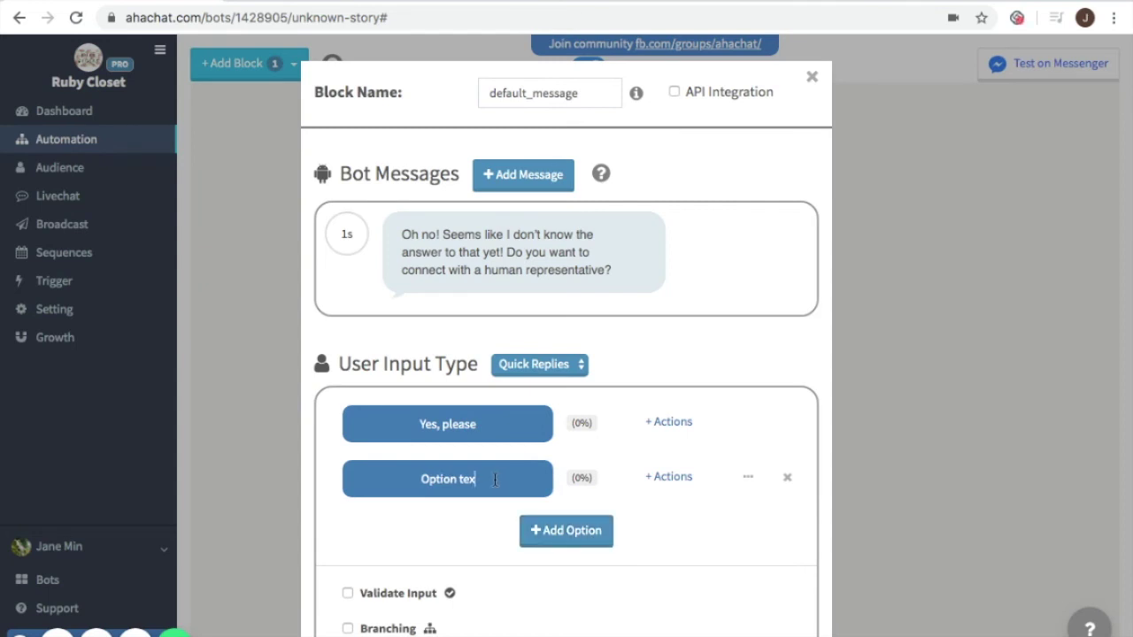
{"action": "type", "text": "No, thanks"}
Step: Add a Notify Admins action with the message "talk to a human" to the "Yes, please" reply, and save the block
{"action": "left_click", "coordinate": [664, 425]}
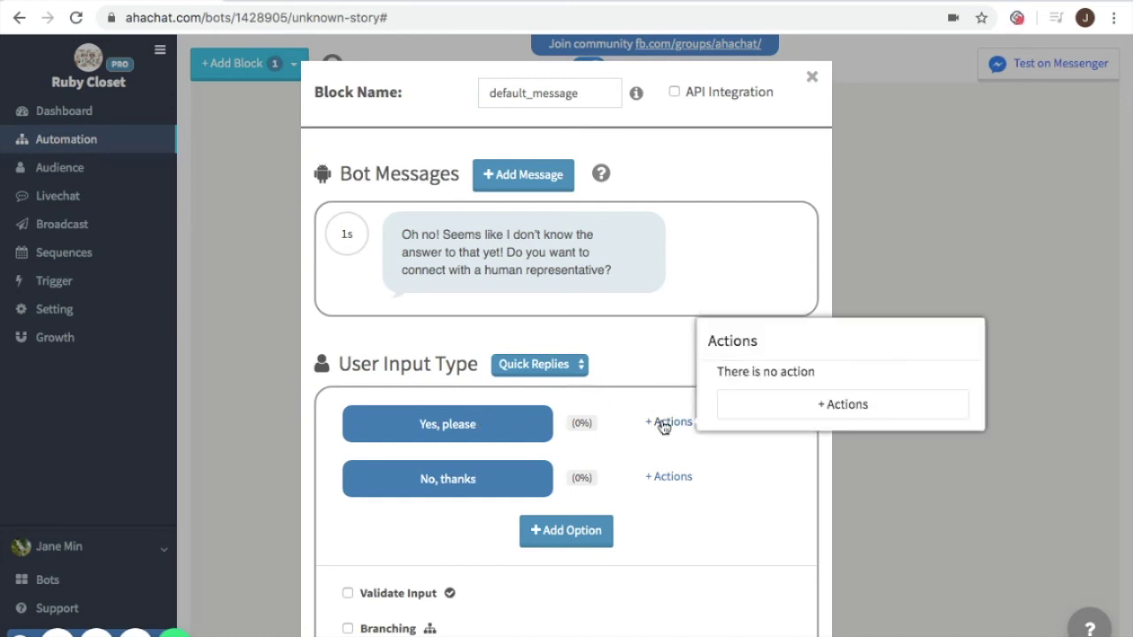
{"action": "left_click", "coordinate": [770, 405]}
{"action": "left_click", "coordinate": [754, 390]}
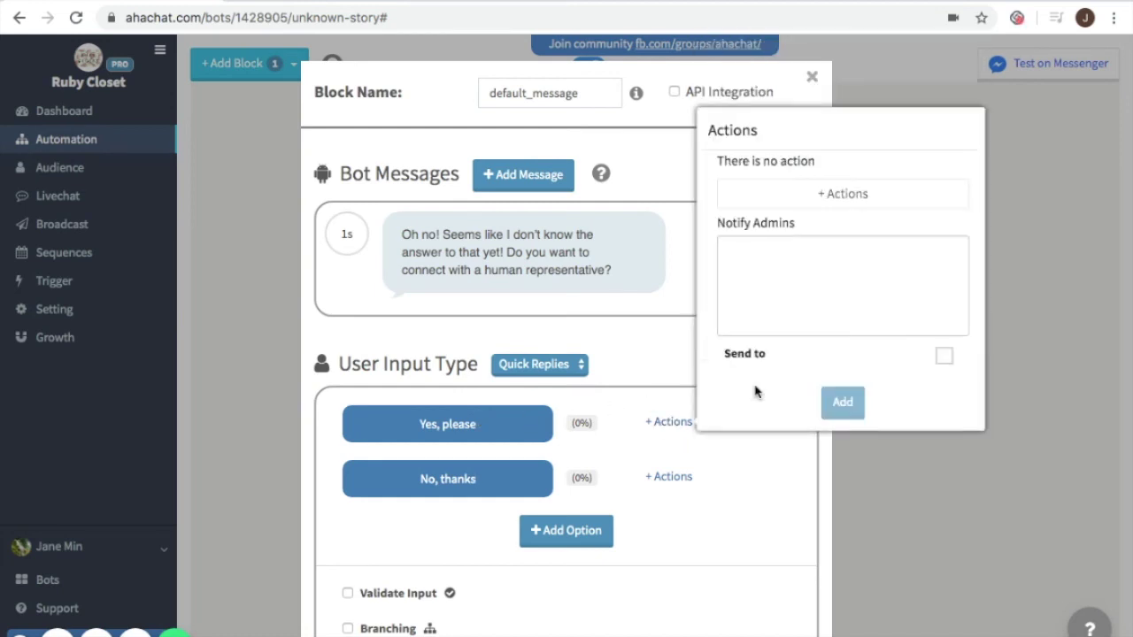
{"action": "left_click", "coordinate": [786, 252]}
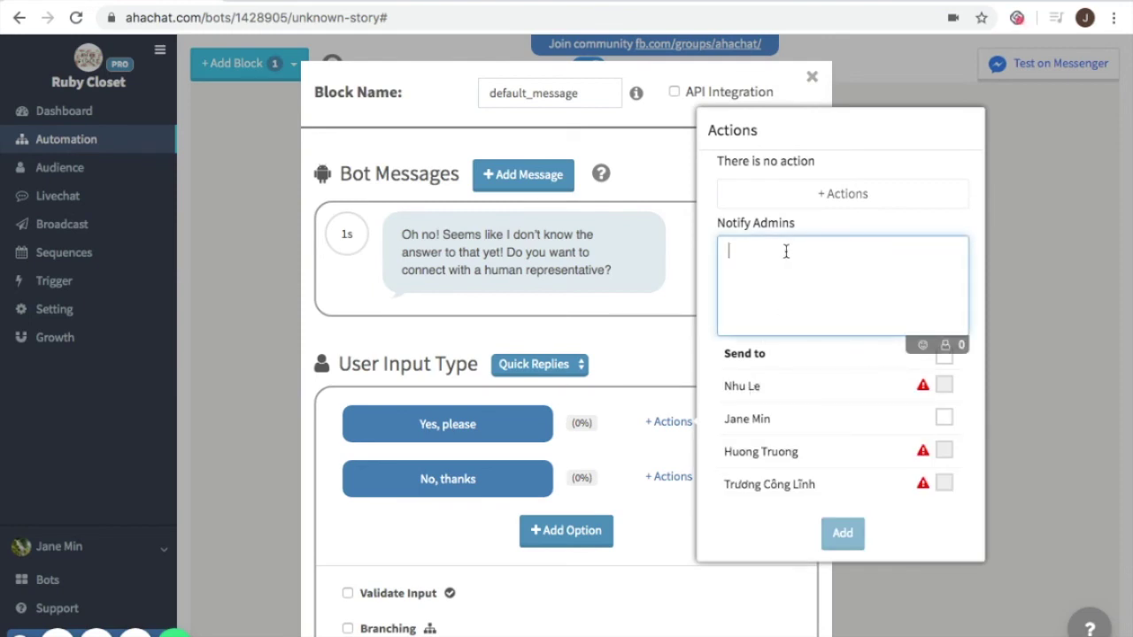
{"action": "type", "text": "talk "}
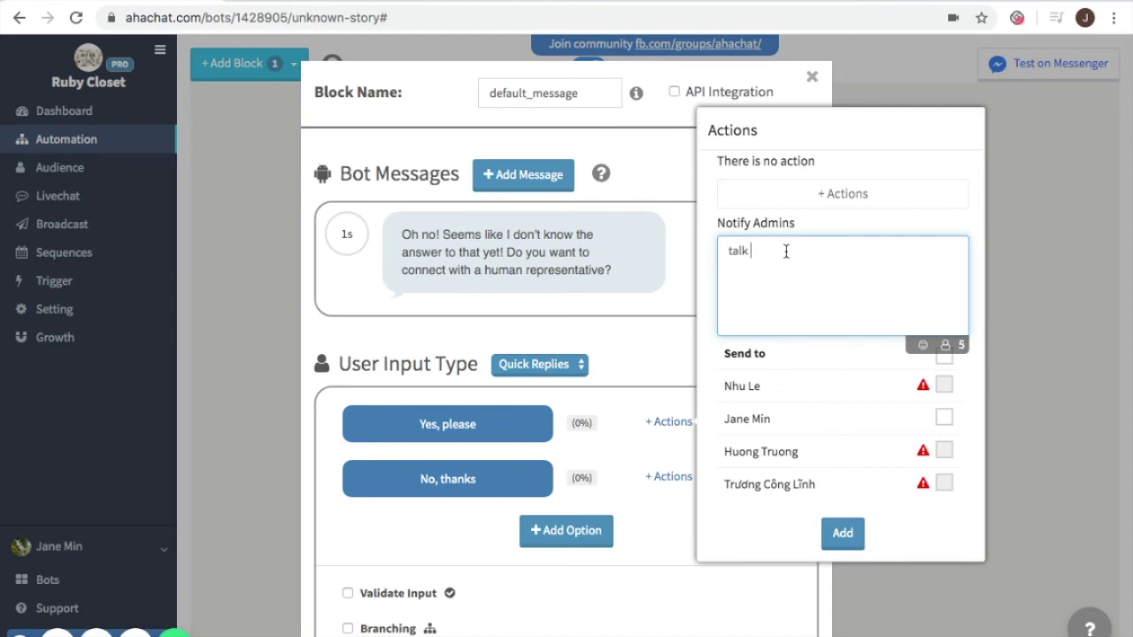
{"action": "type", "text": "to a human"}
{"action": "left_click", "coordinate": [833, 536]}
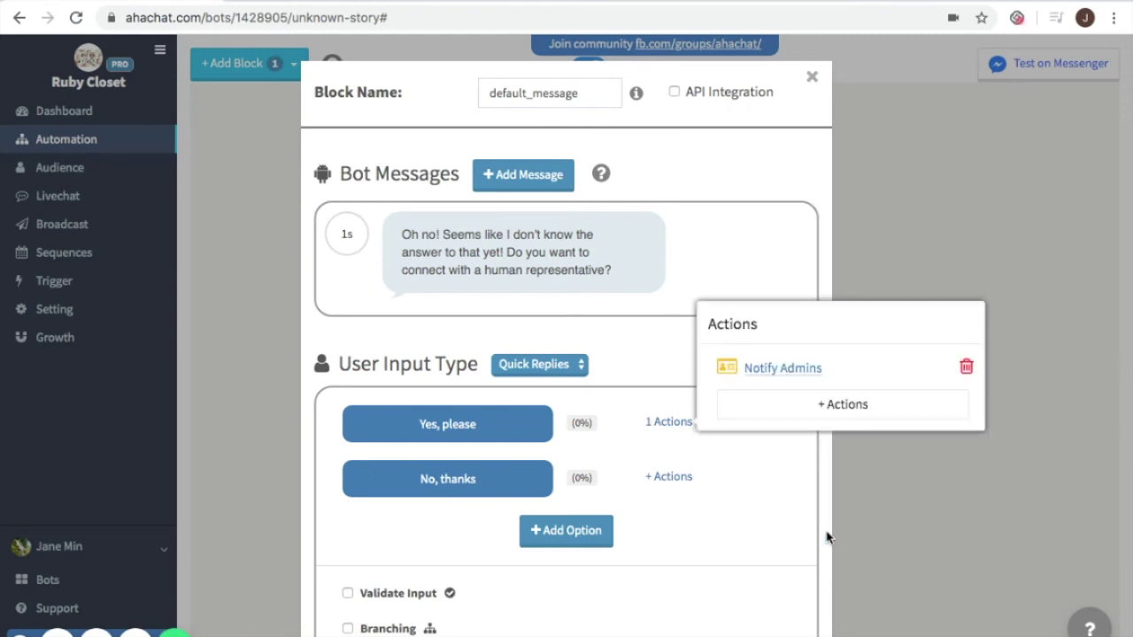
{"action": "left_click", "coordinate": [642, 407]}
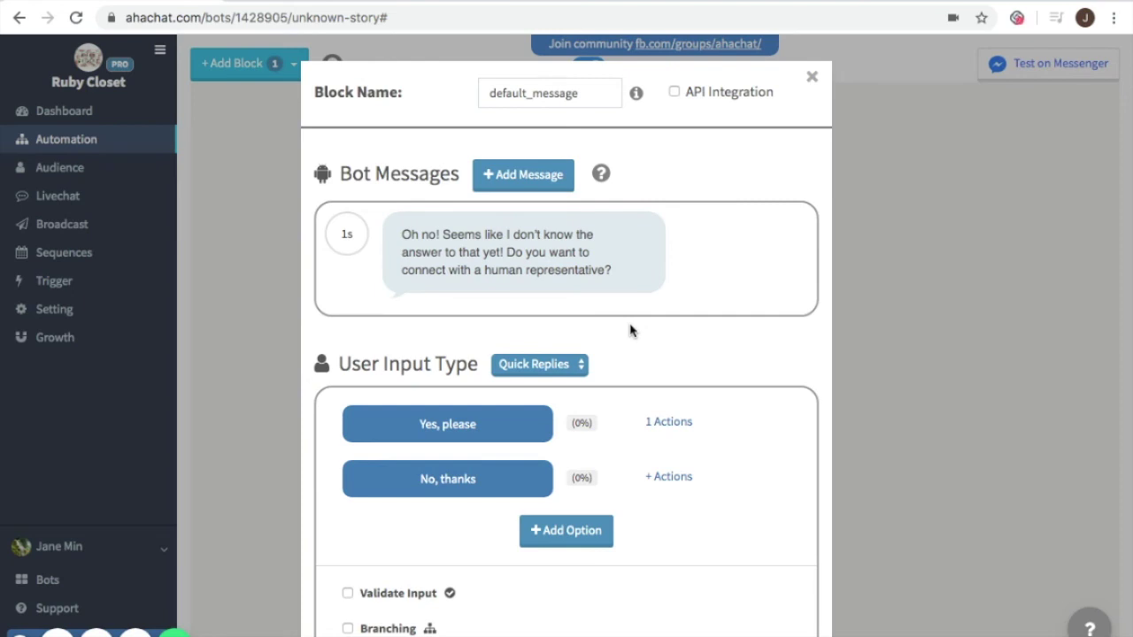
{"action": "scroll", "coordinate": [696, 505], "scroll_direction": "down", "scroll_amount": 2}
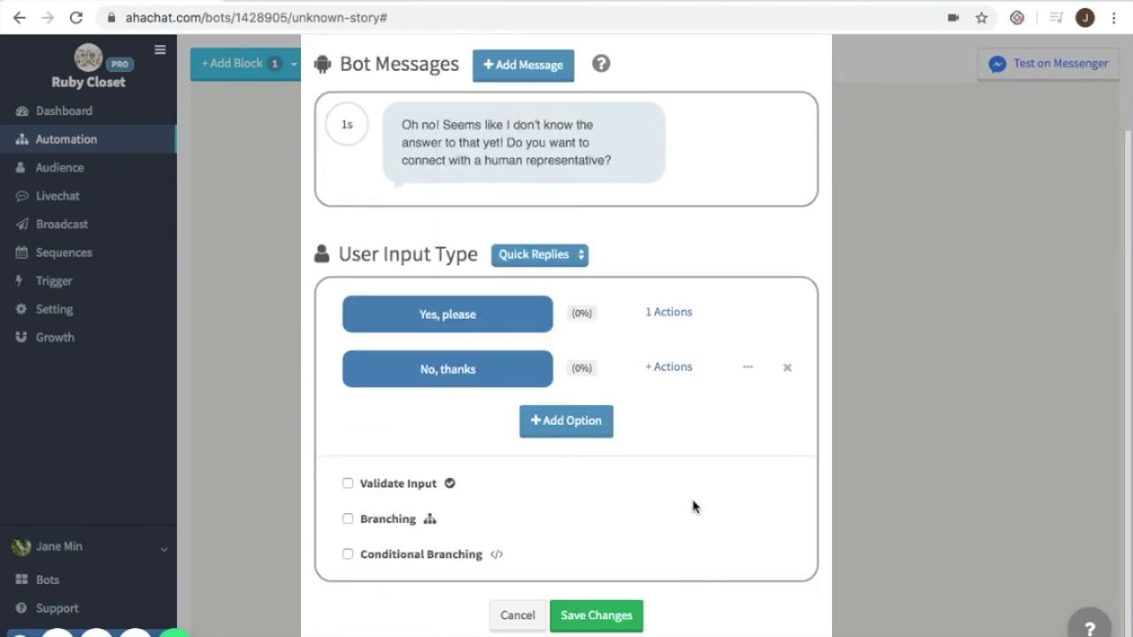
{"action": "left_click", "coordinate": [610, 622]}
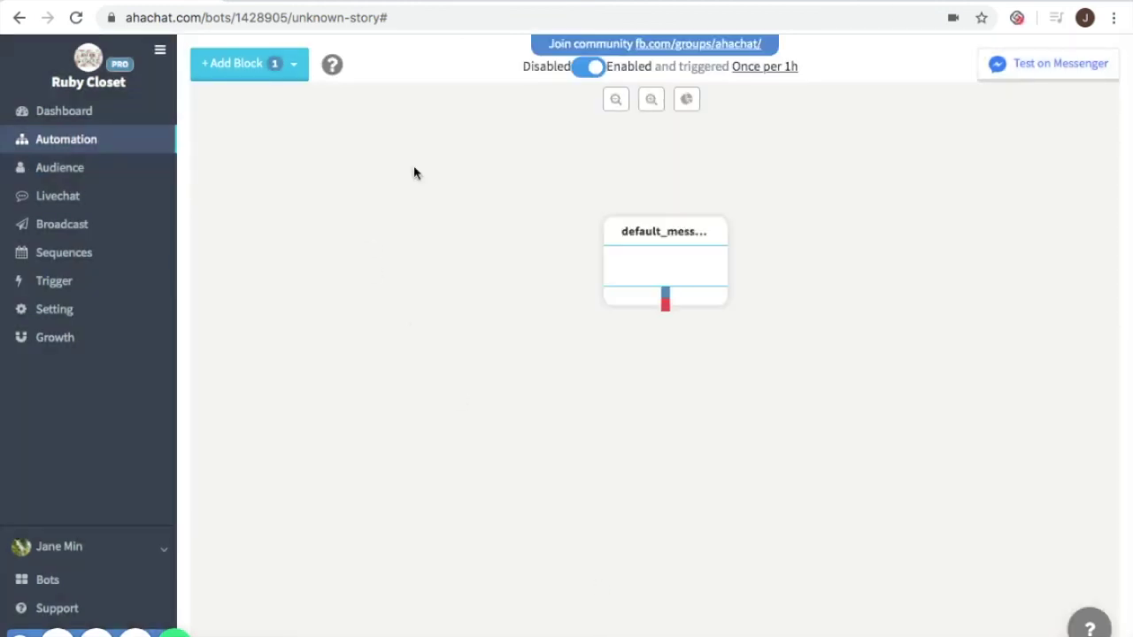
Step: Test the default message on Messenger, switching to Facebook to reply "Yes, please" and open the notifications
{"action": "left_click", "coordinate": [1024, 70]}
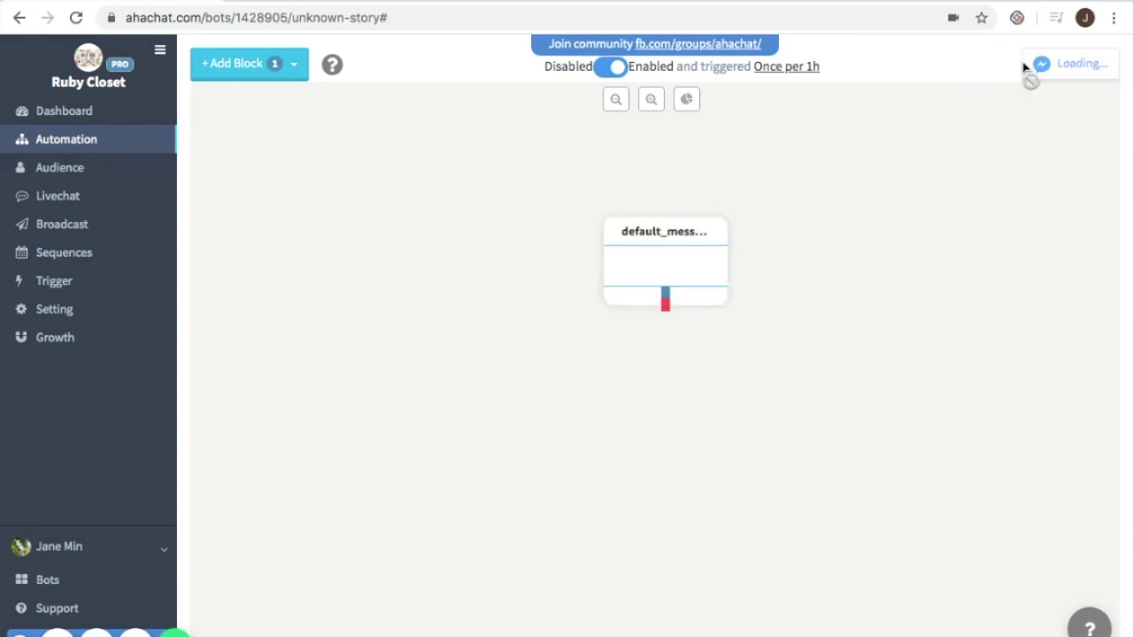
{"action": "left_click", "coordinate": [341, 2]}
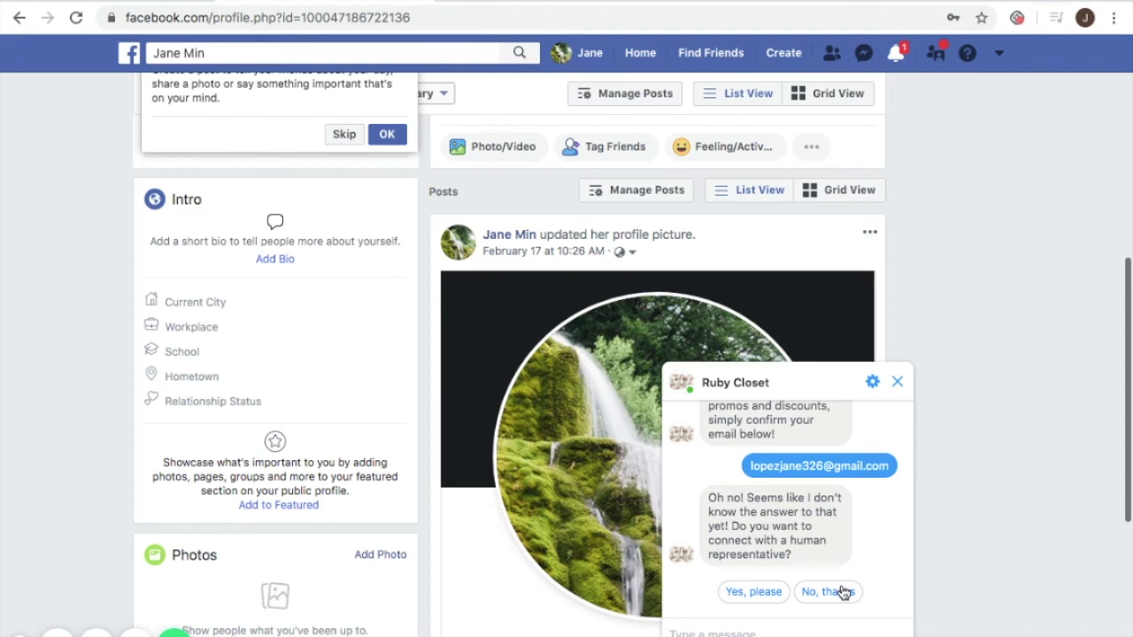
{"action": "left_click", "coordinate": [748, 593]}
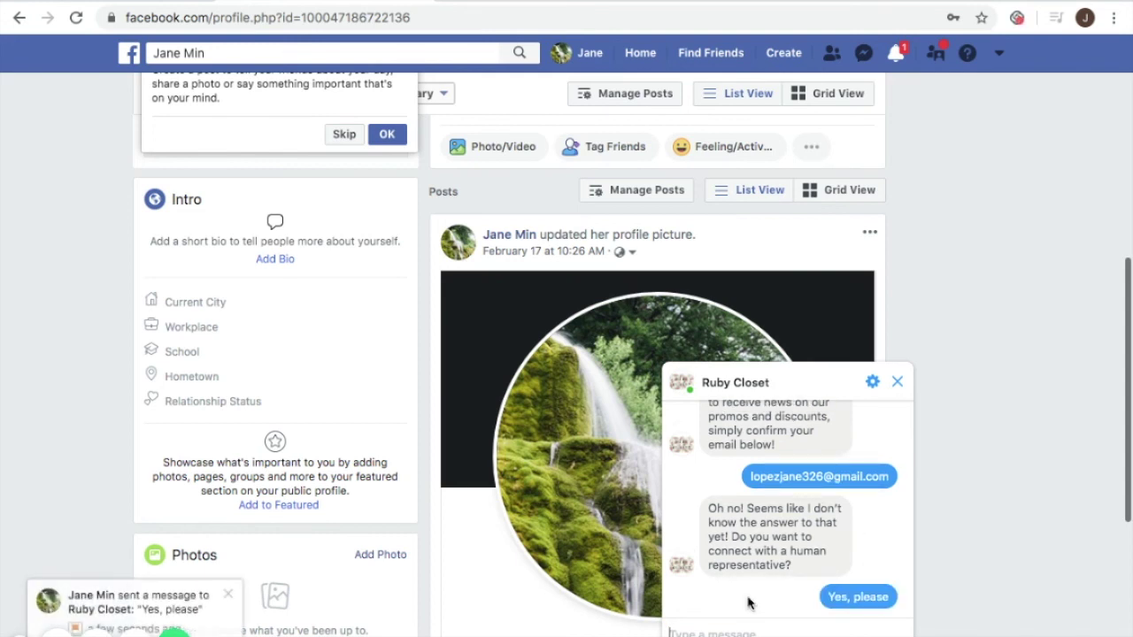
{"action": "left_click", "coordinate": [895, 55]}
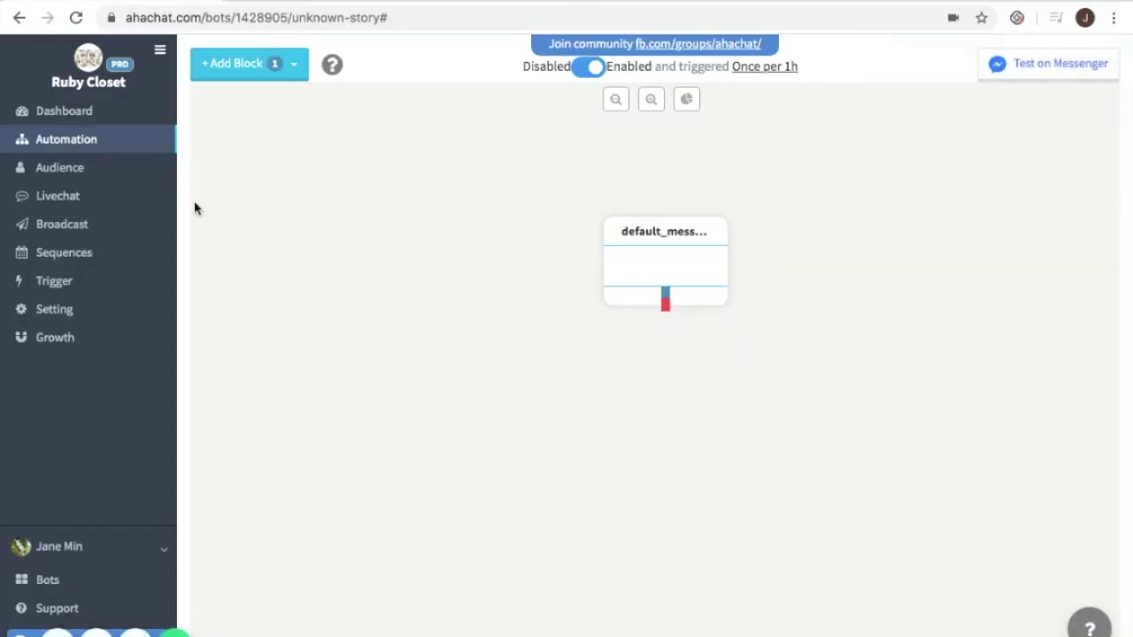
Step: Return to AhaChat's flows and open the more product options block of the more products flow
{"action": "left_click", "coordinate": [113, 151]}
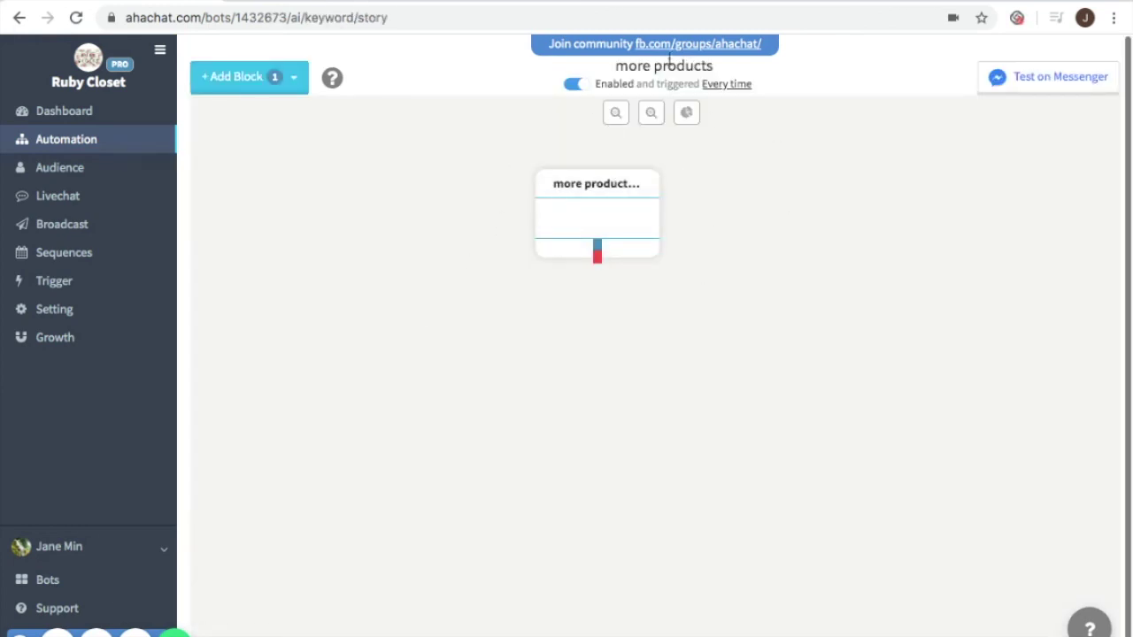
{"action": "left_click", "coordinate": [593, 225]}
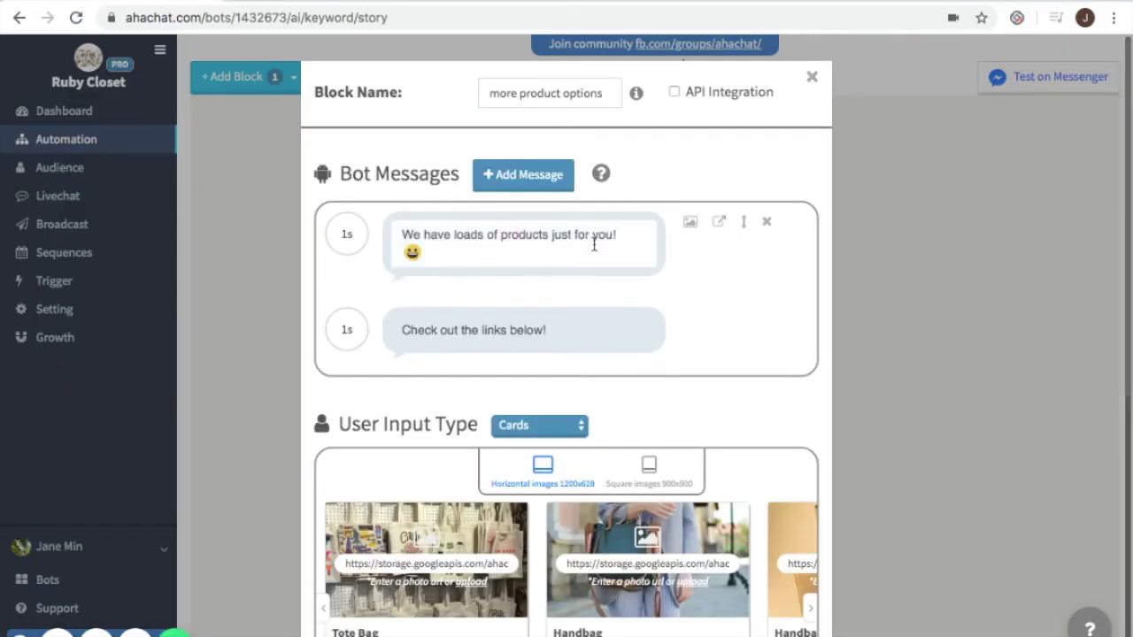
Step: Review the bot messages, product cards and branching options of the more product options block, and save the block
{"action": "scroll", "coordinate": [607, 408], "scroll_direction": "down", "scroll_amount": 5}
{"action": "scroll", "coordinate": [607, 405], "scroll_direction": "up", "scroll_amount": 5}
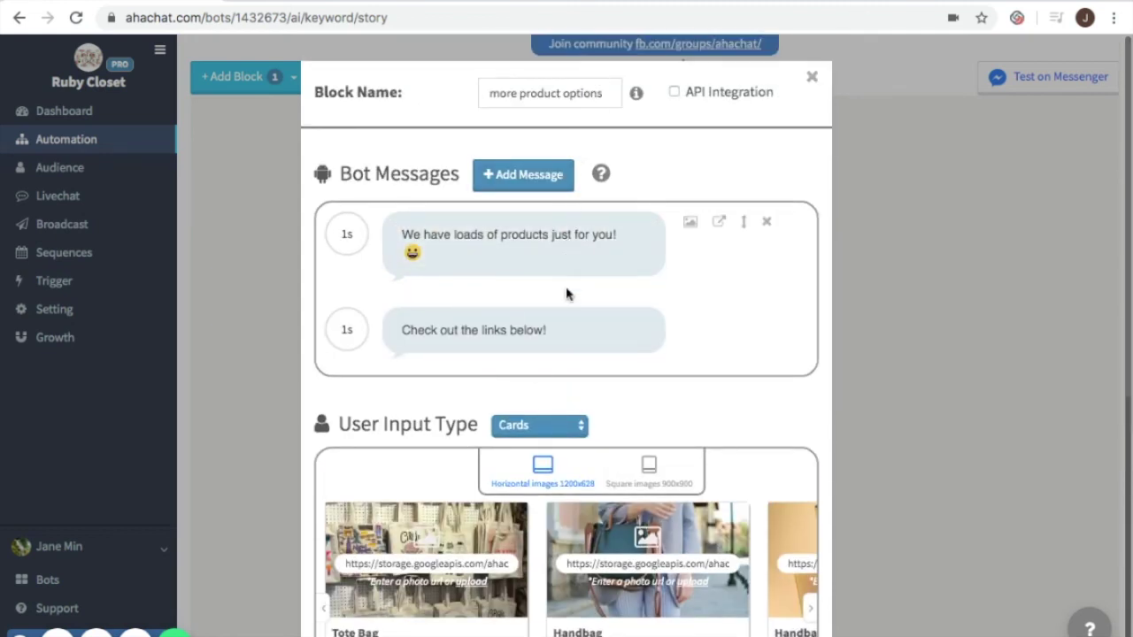
{"action": "scroll", "coordinate": [627, 435], "scroll_direction": "down", "scroll_amount": 6}
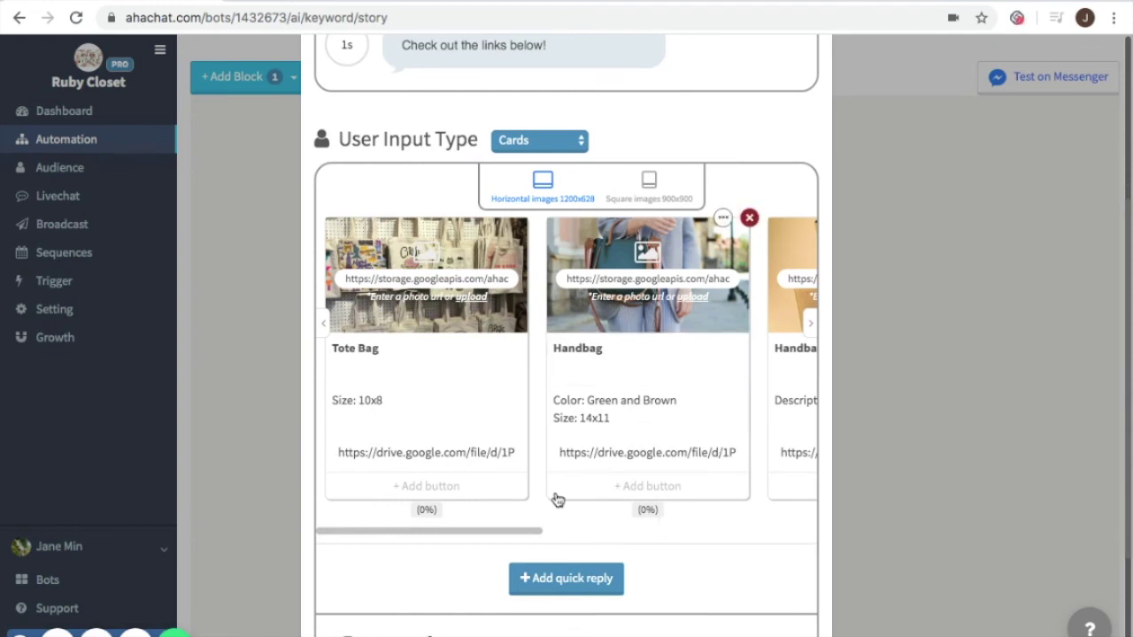
{"action": "scroll", "coordinate": [555, 499], "scroll_direction": "right", "scroll_amount": 5}
{"action": "scroll", "coordinate": [654, 539], "scroll_direction": "down", "scroll_amount": 4}
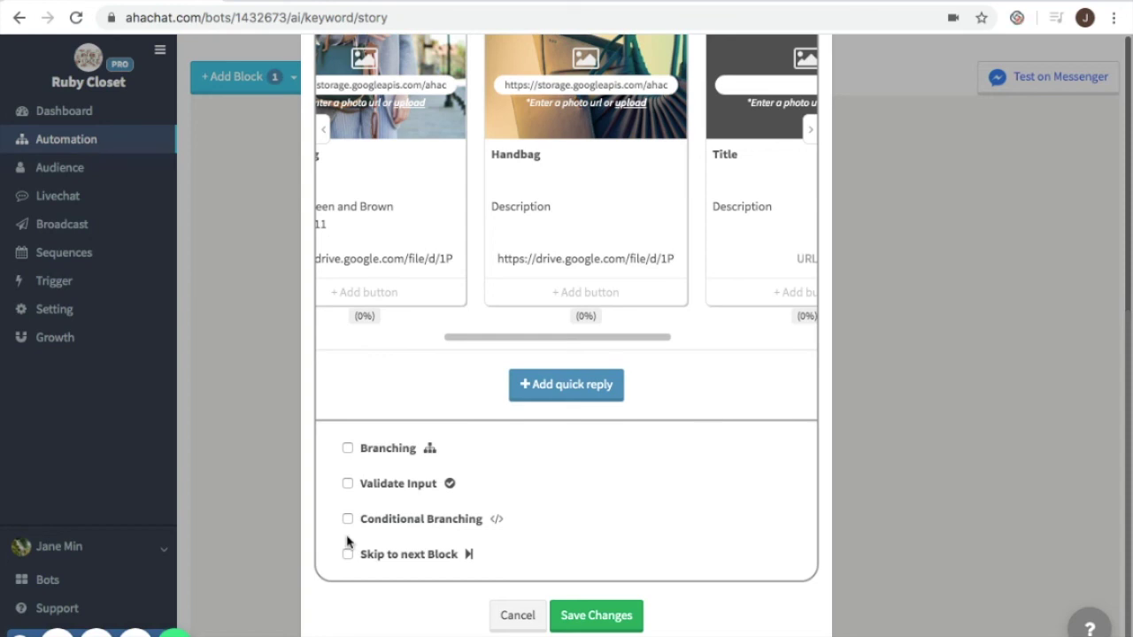
{"action": "left_click", "coordinate": [607, 618]}
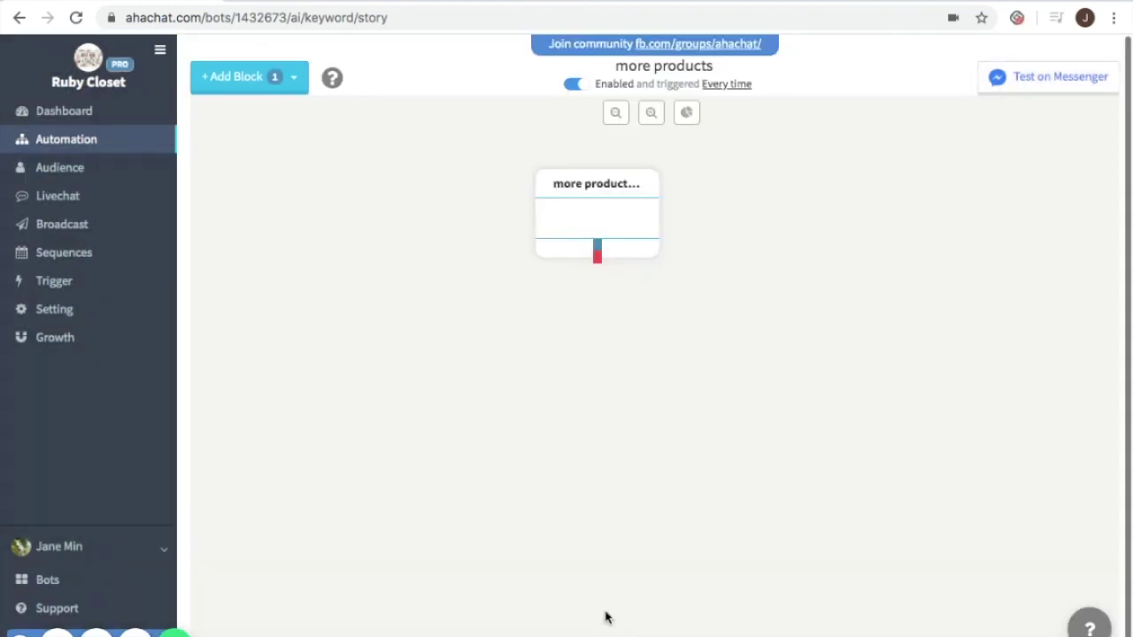
Step: Test the more products flow on Messenger, switching to Facebook to check the bot's messages and product cards in the Ruby Closet chat
{"action": "left_click", "coordinate": [1031, 78]}
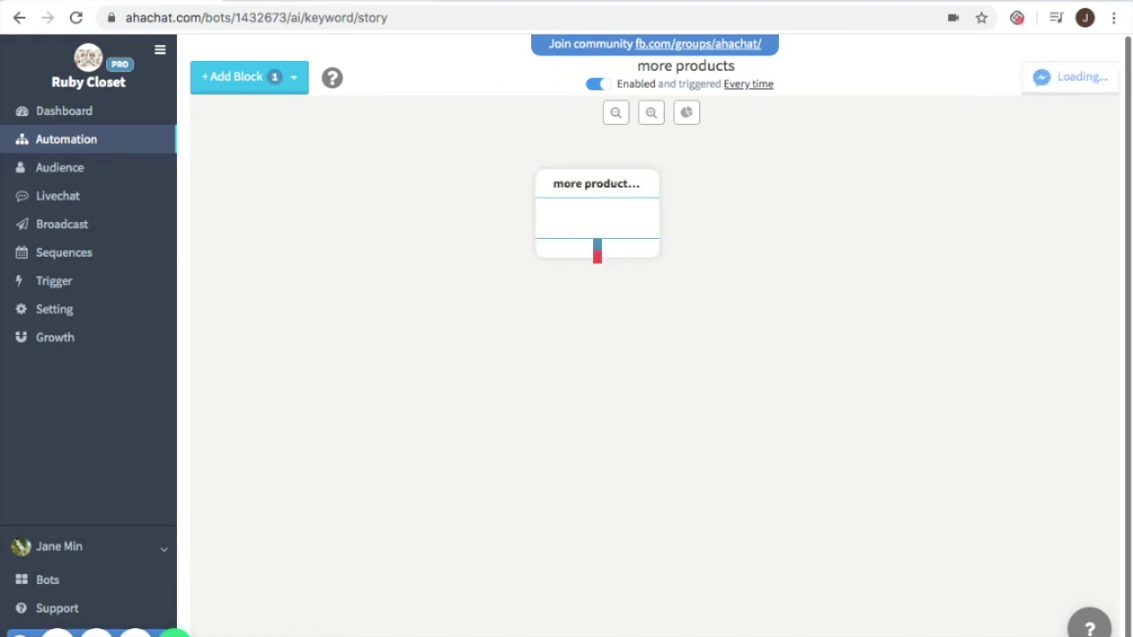
{"action": "key", "text": "ctrl+Tab"}
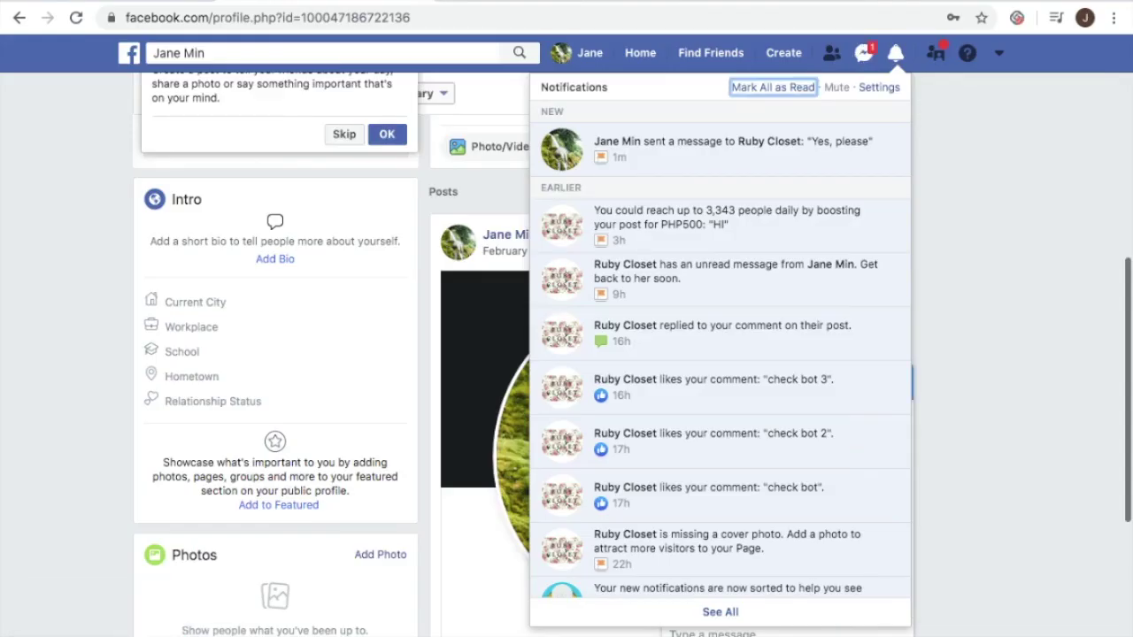
{"action": "left_click", "coordinate": [976, 406]}
{"action": "scroll", "coordinate": [847, 498], "scroll_direction": "up", "scroll_amount": 3}
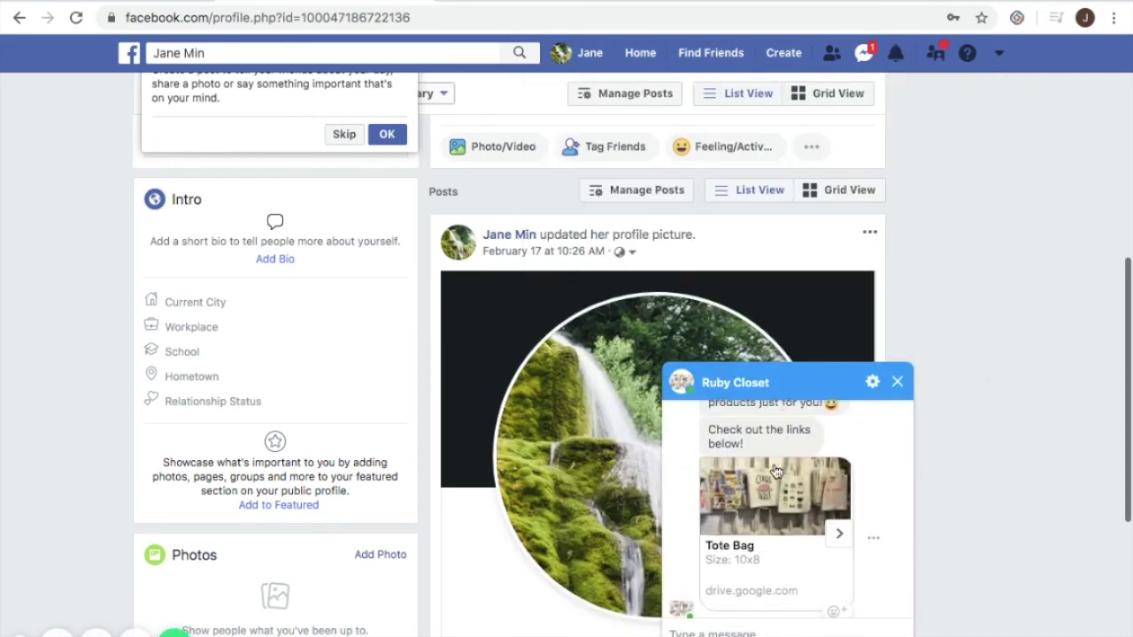
{"action": "scroll", "coordinate": [782, 487], "scroll_direction": "down", "scroll_amount": 1}
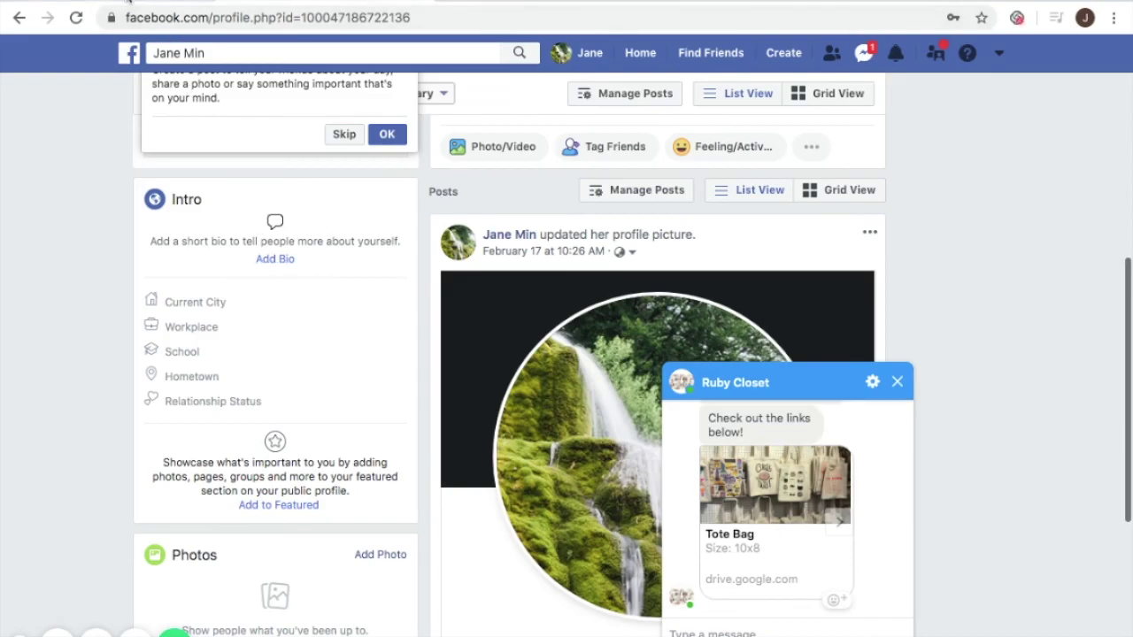
Step: Return to AhaChat's flows and add the keywords "products" and "do you have more products" to the more products flow
{"action": "left_click", "coordinate": [128, 4]}
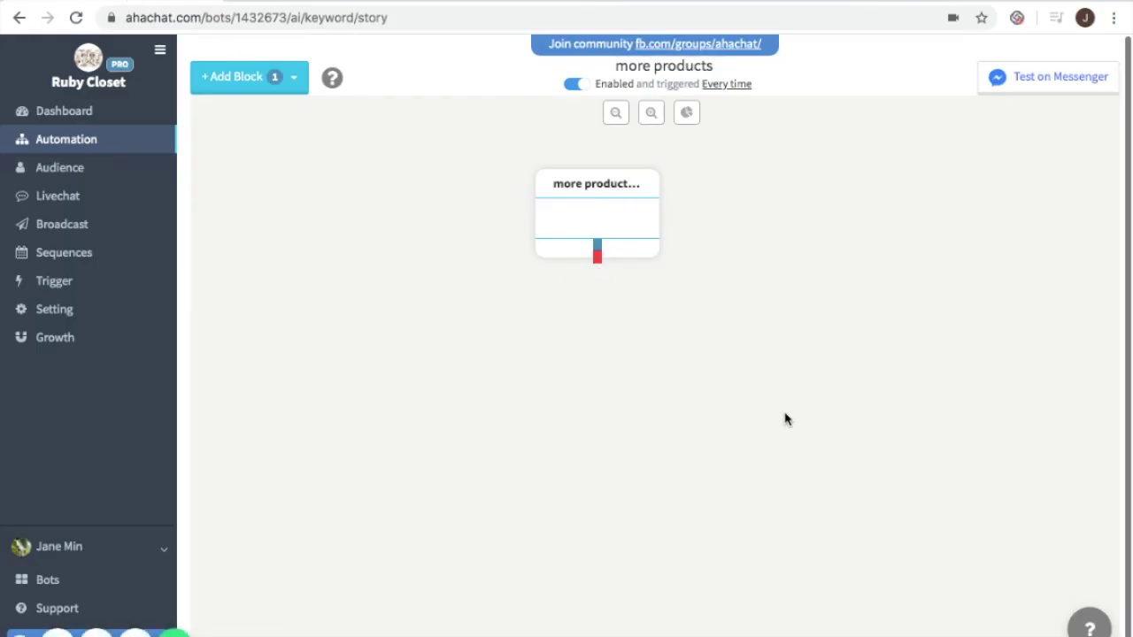
{"action": "left_click", "coordinate": [112, 143]}
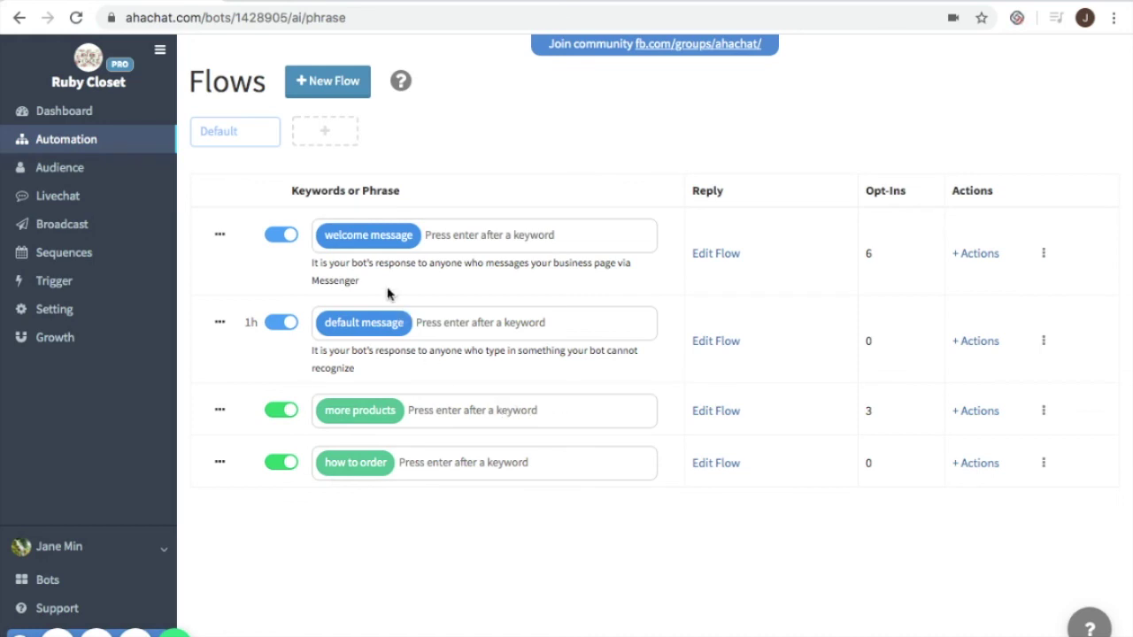
{"action": "left_click", "coordinate": [413, 412]}
{"action": "type", "text": "pr"}
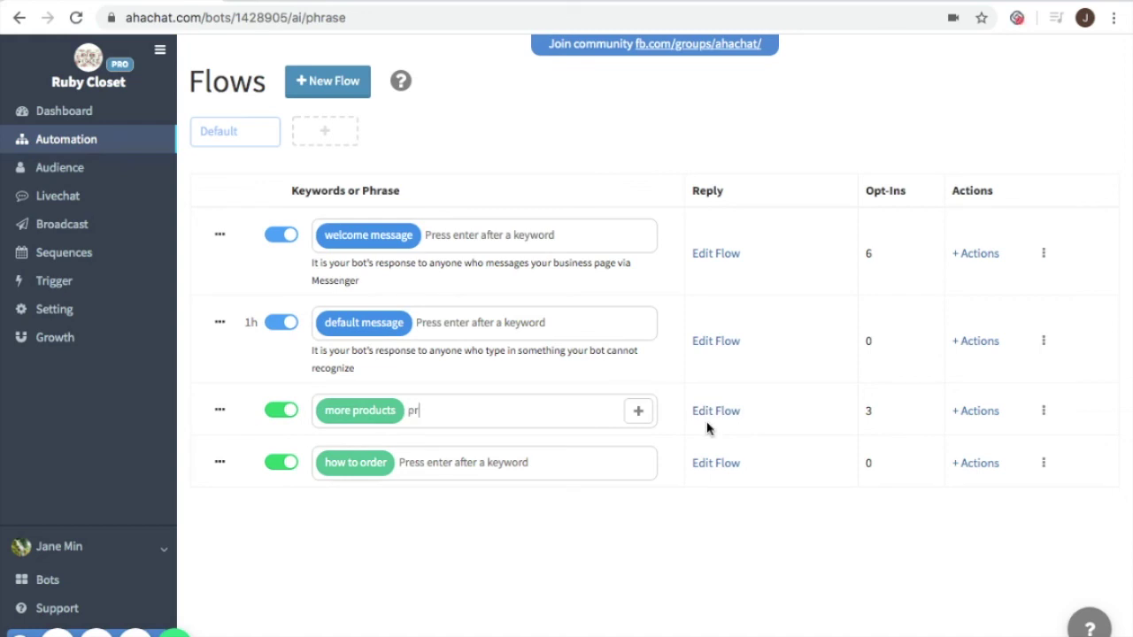
{"action": "type", "text": "oducts"}
{"action": "key", "text": "Return"}
{"action": "type", "text": "do you h"}
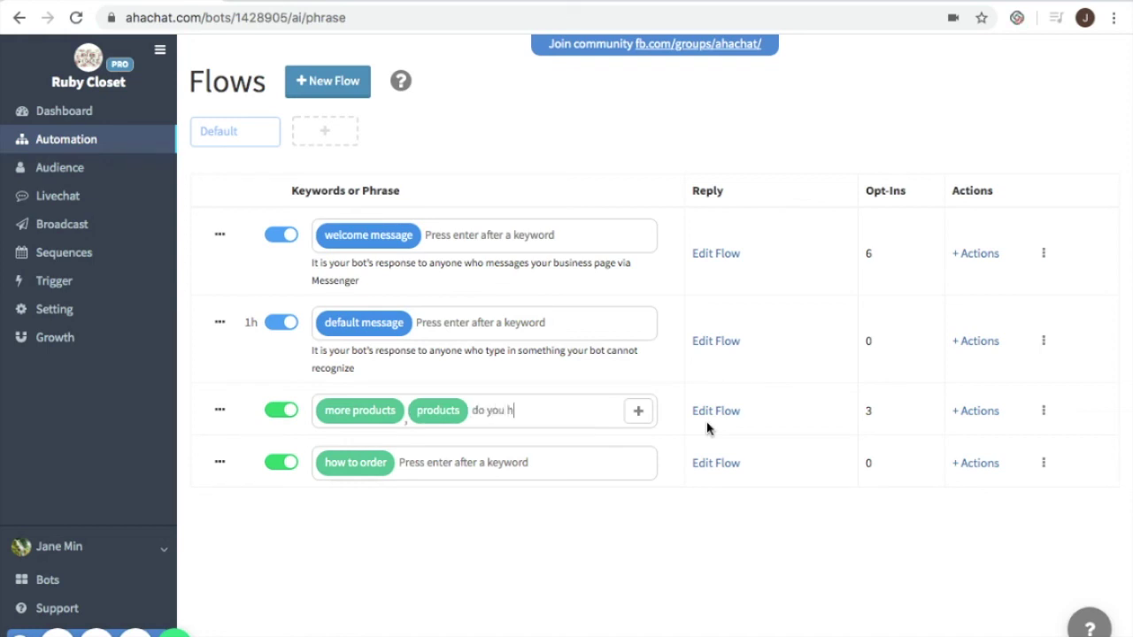
{"action": "type", "text": "ave more products"}
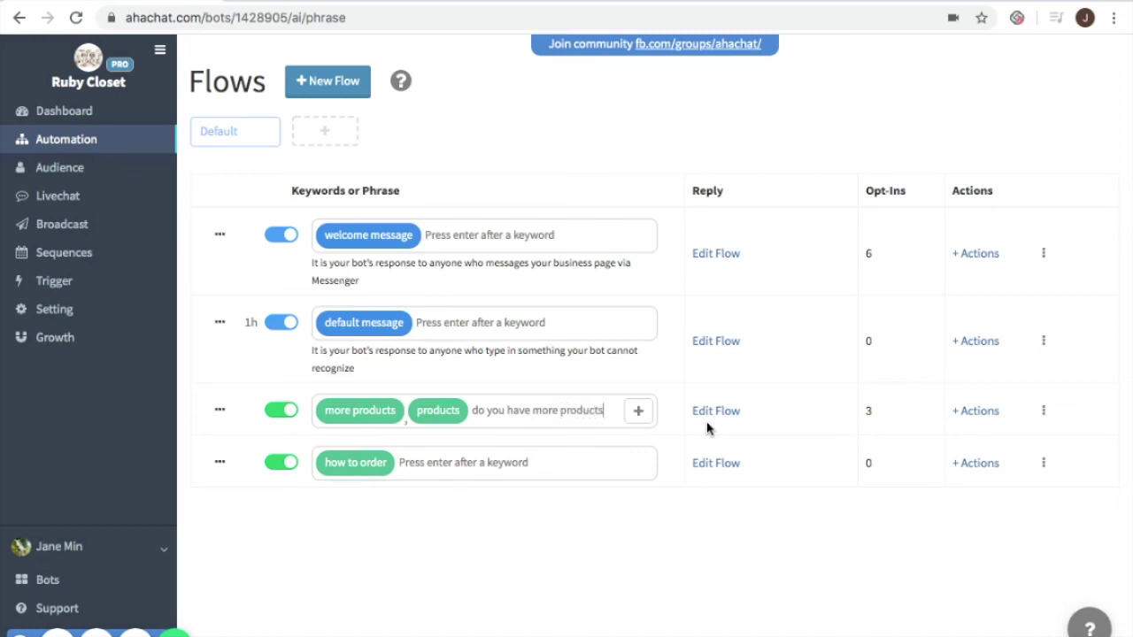
{"action": "key", "text": "Return"}
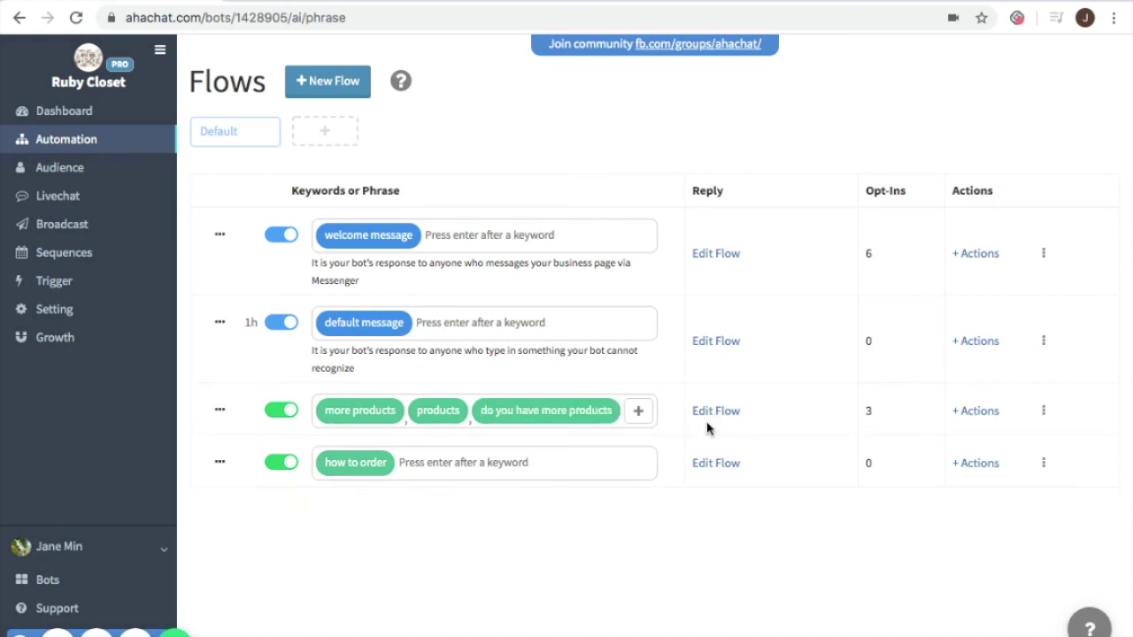